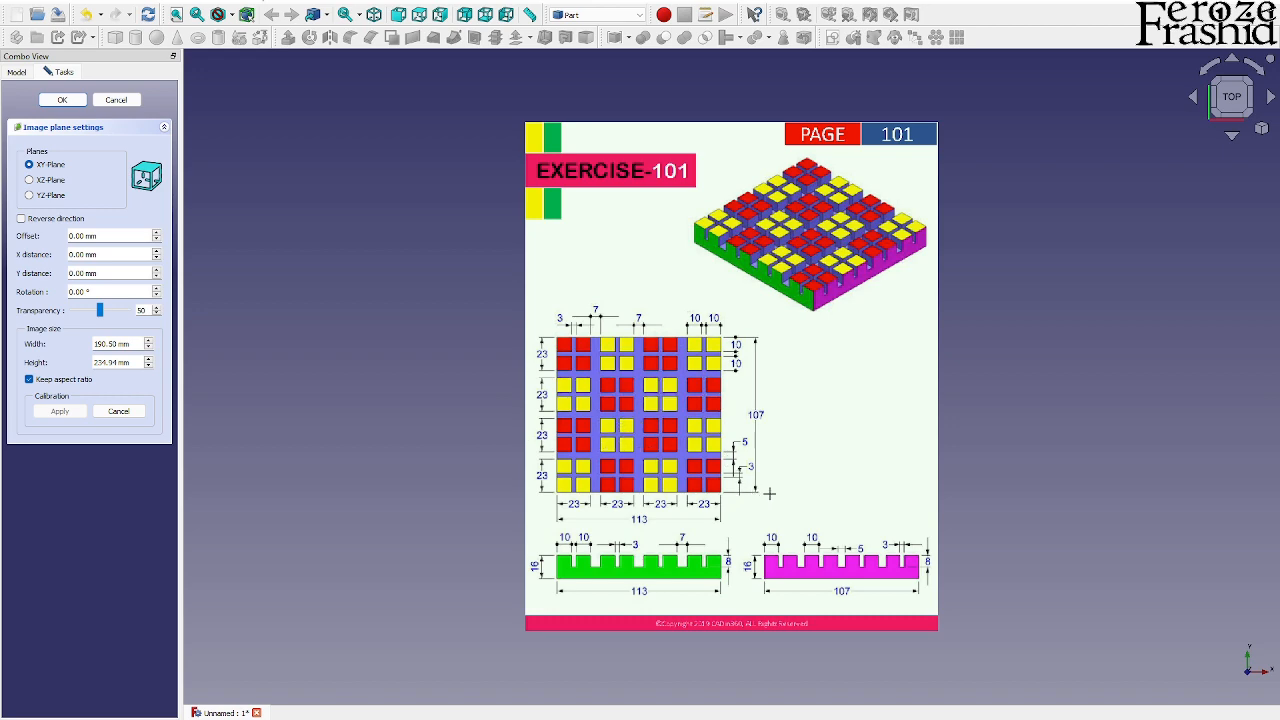
# Step: Calibrate the reference image by marking the full length of the vertical 107 dimension line and setting it to 107 mm, then accept the image settings
pyautogui.scroll(8, 760, 490)
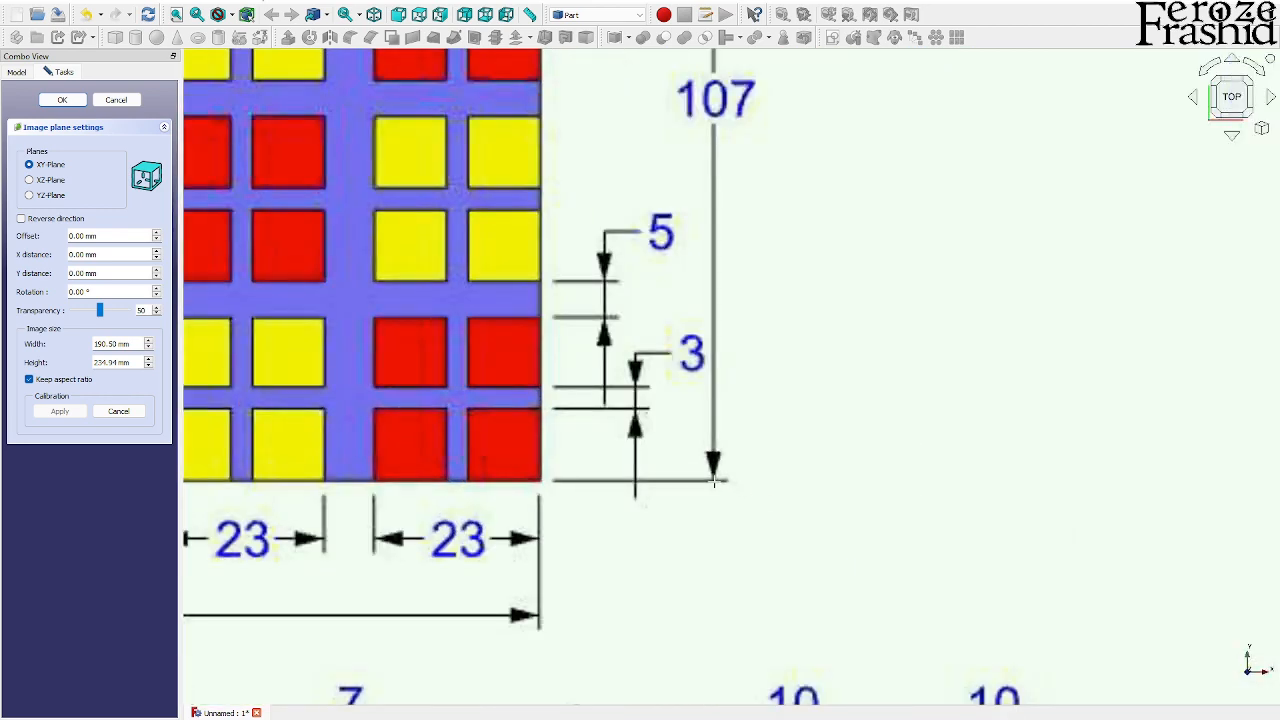
pyautogui.click(713, 481)
pyautogui.scroll(-8, 720, 500)
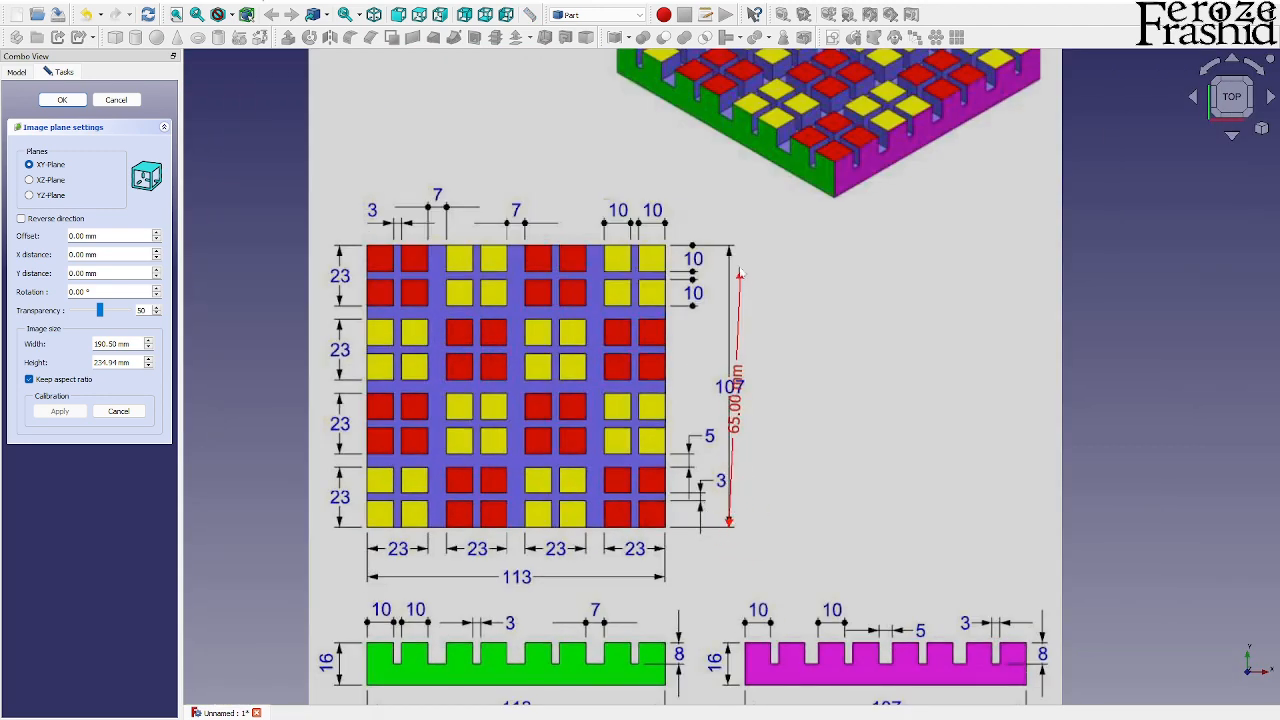
pyautogui.scroll(8, 729, 252)
pyautogui.scroll(2, 727, 252)
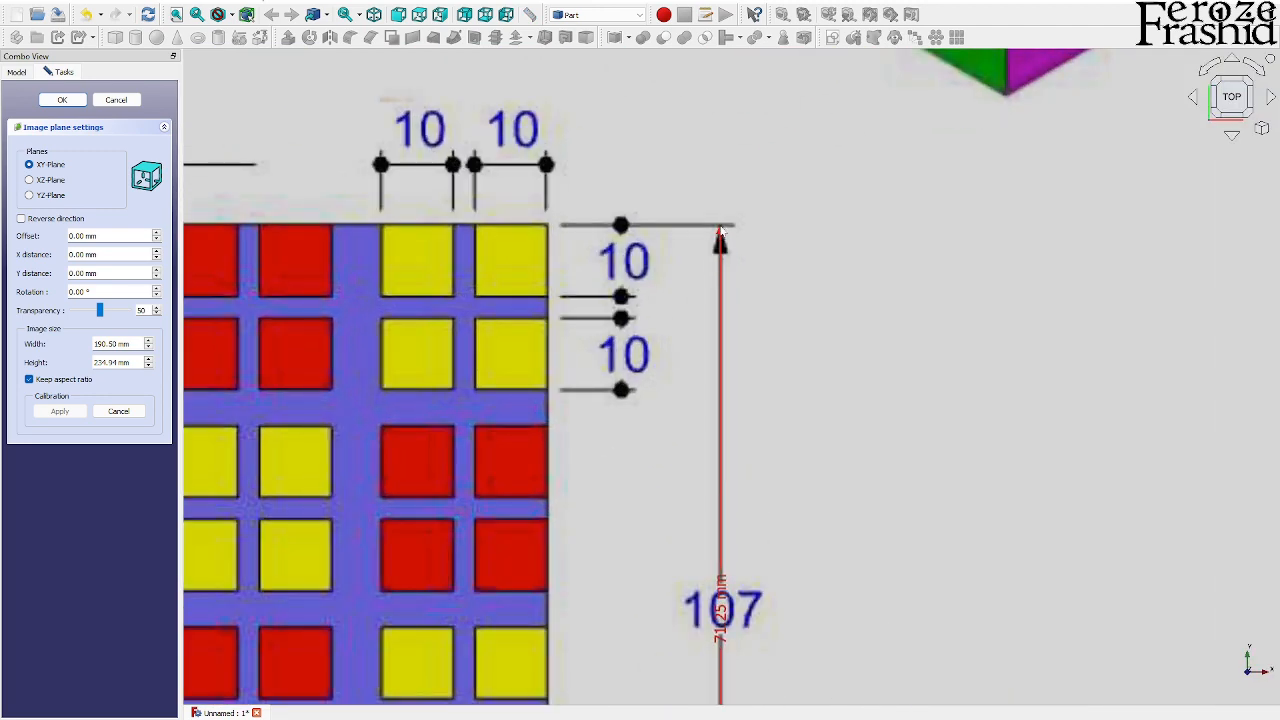
pyautogui.click(720, 232)
pyautogui.scroll(-6, 789, 244)
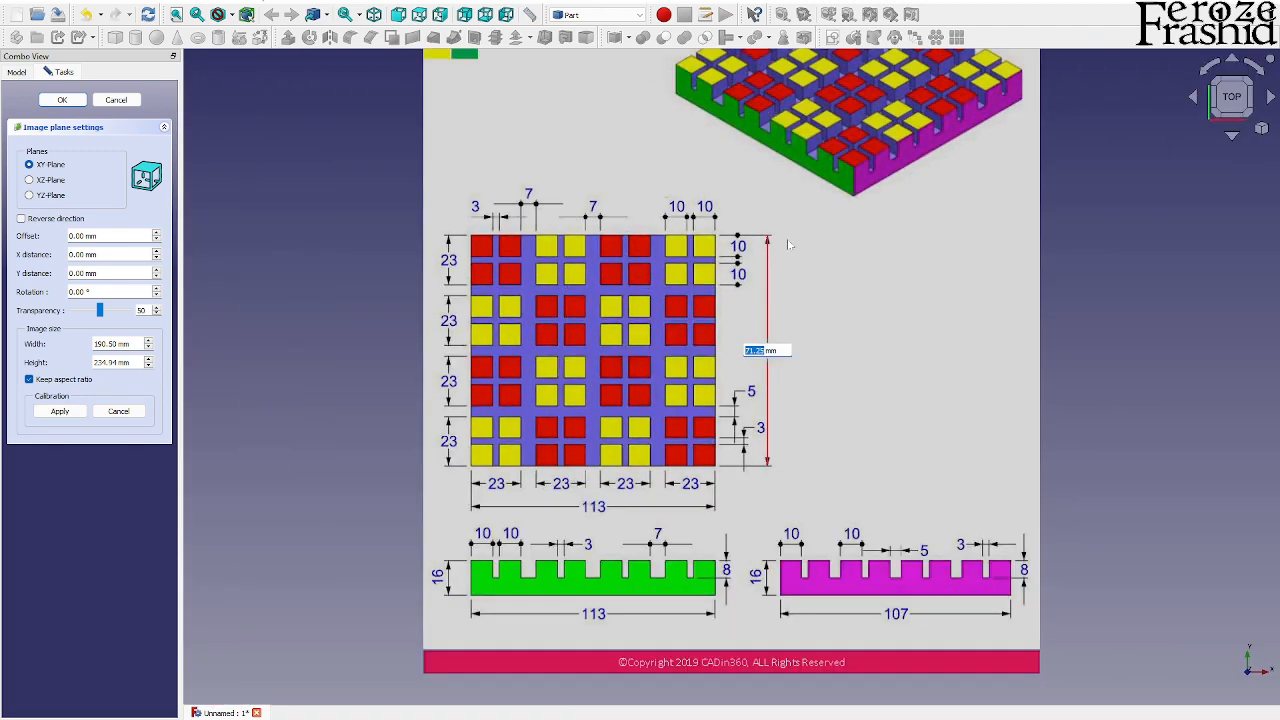
pyautogui.write('107')
pyautogui.press('Return')
pyautogui.scroll(-4, 797, 303)
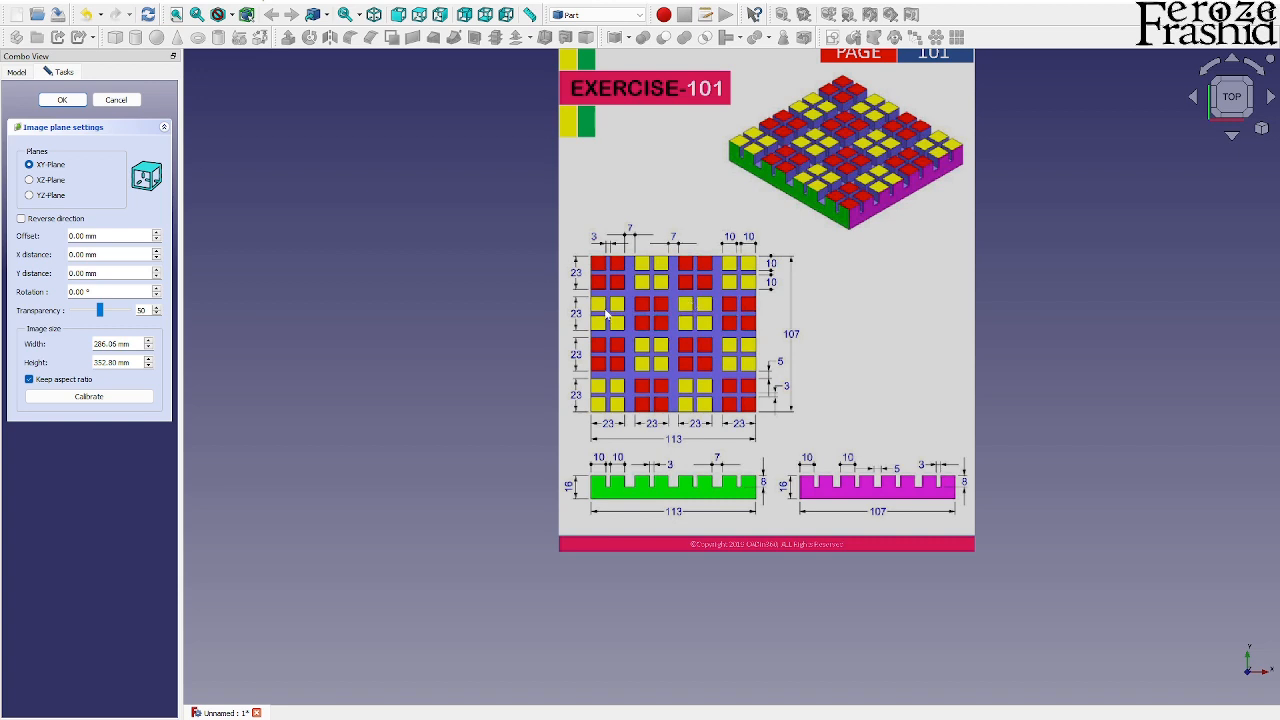
pyautogui.click(66, 101)
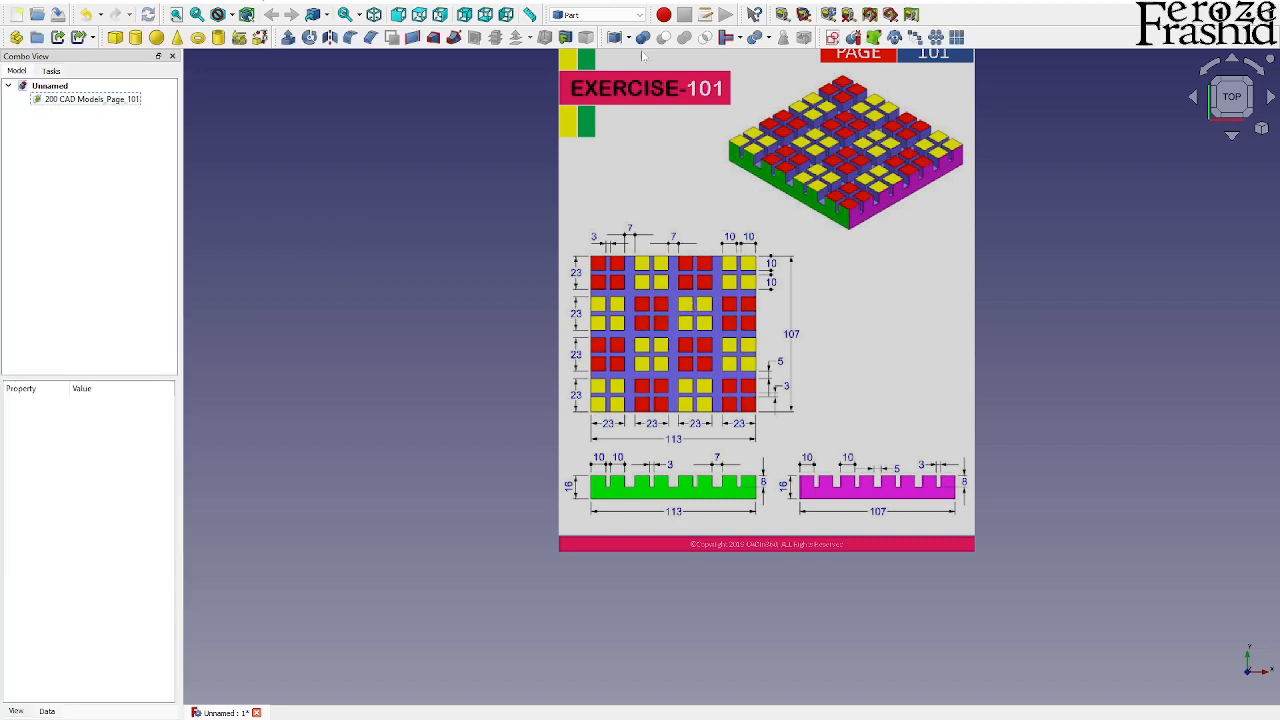
# Step: Switch to the Lattice2 workbench
pyautogui.click(638, 15)
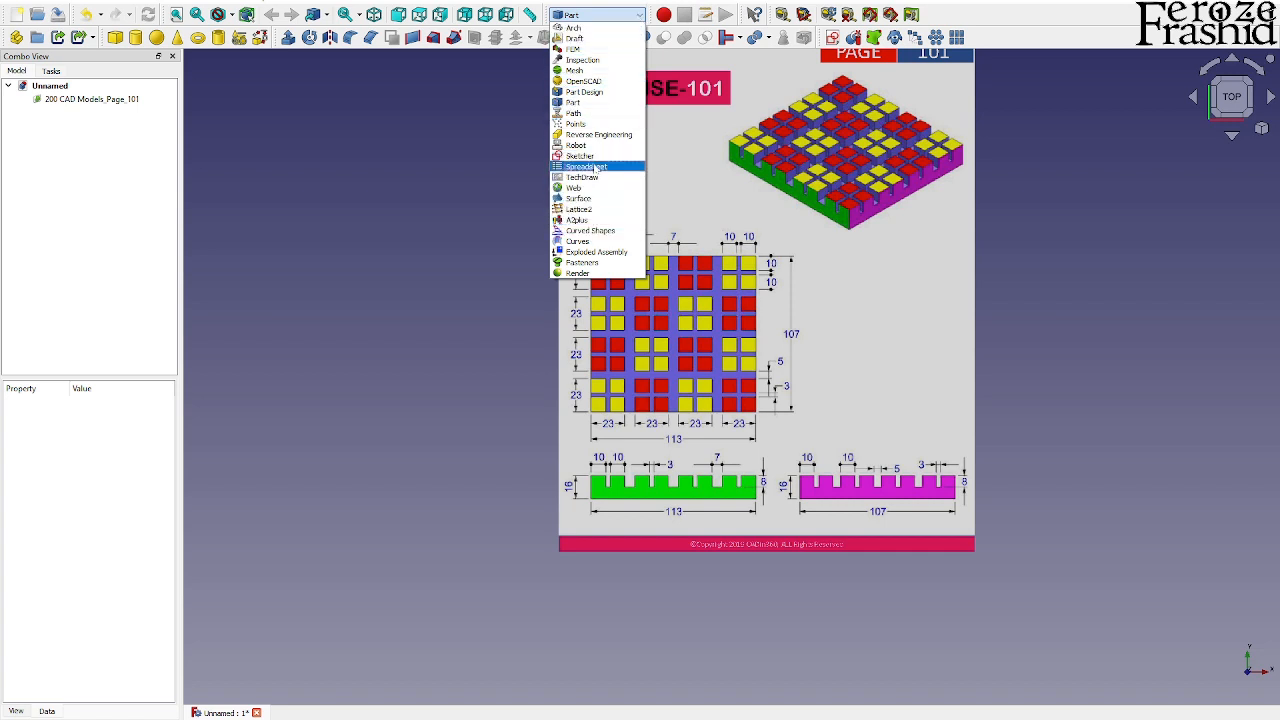
pyautogui.click(578, 209)
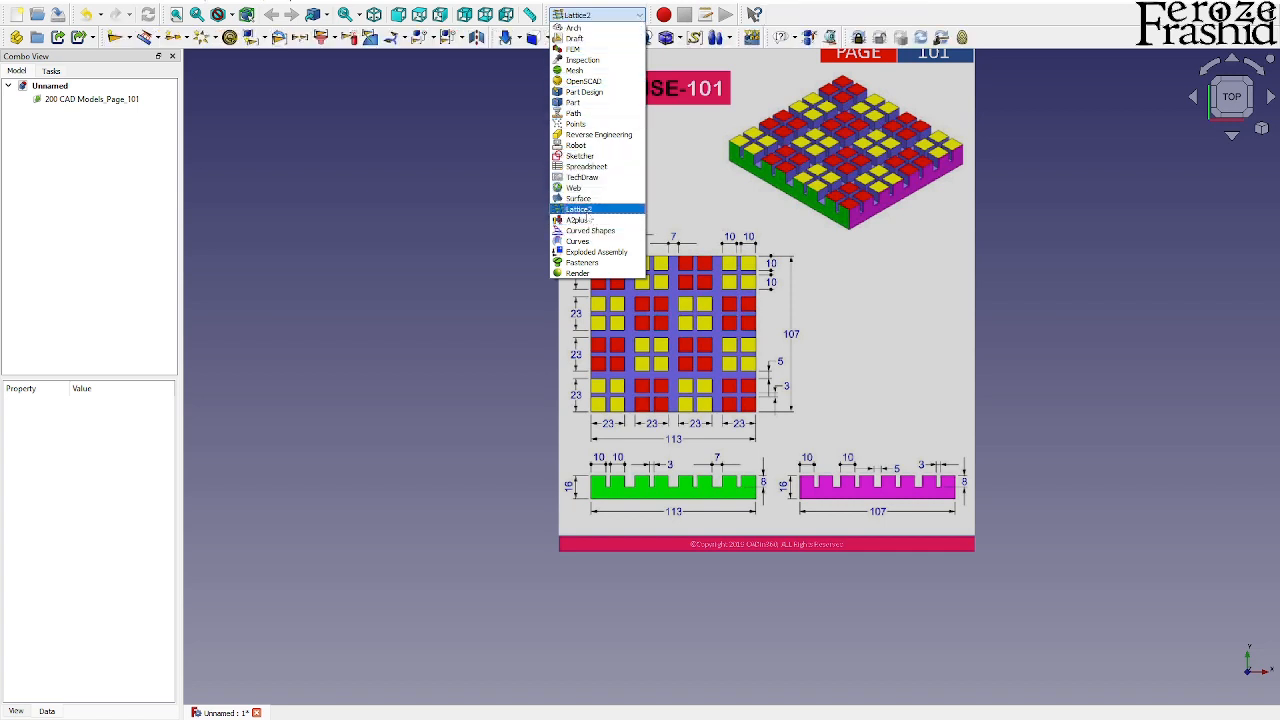
pyautogui.click(614, 17)
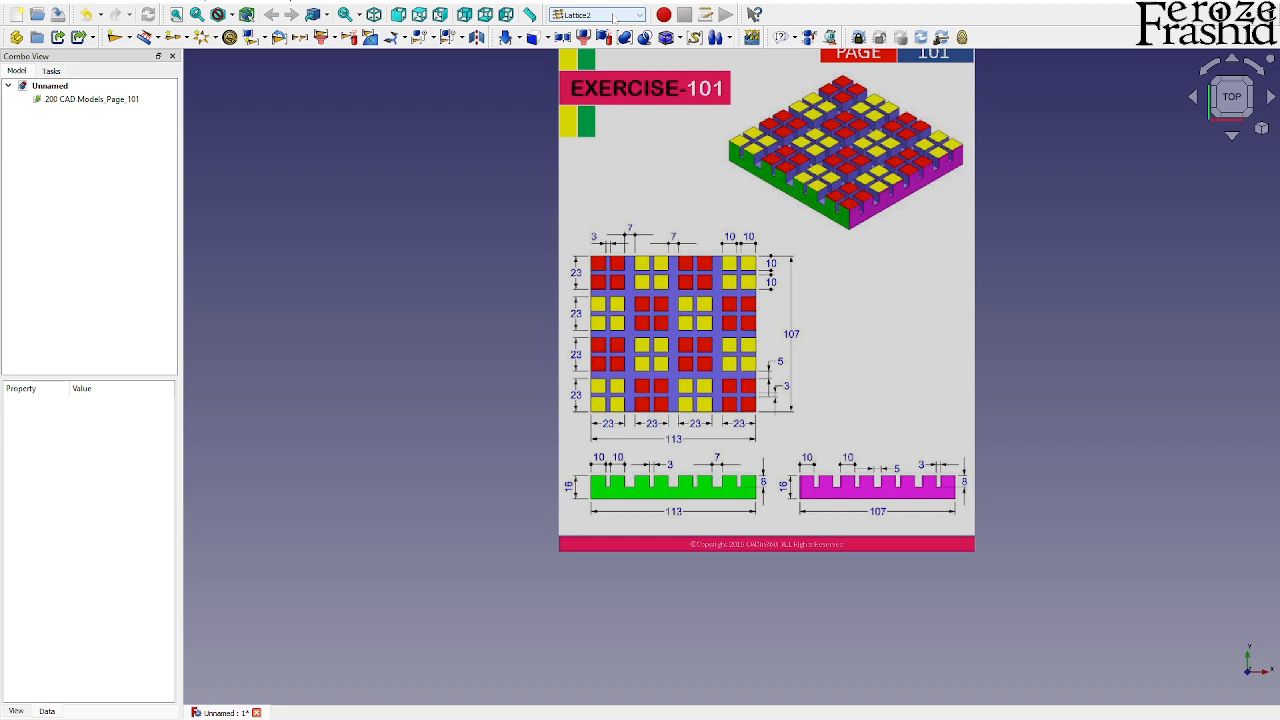
# Step: Look up the Lattice2 Workbench in the addon manager by filtering for "latti", and close the manager
pyautogui.click(95, 4)
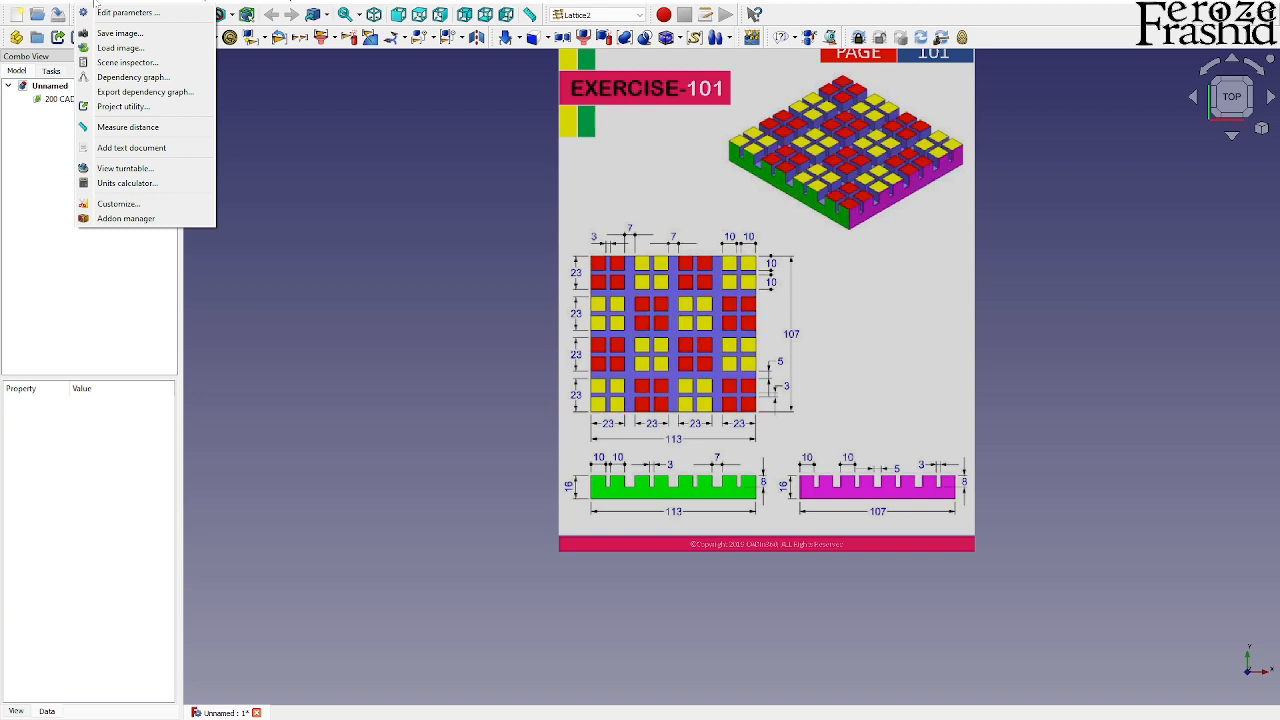
pyautogui.click(143, 219)
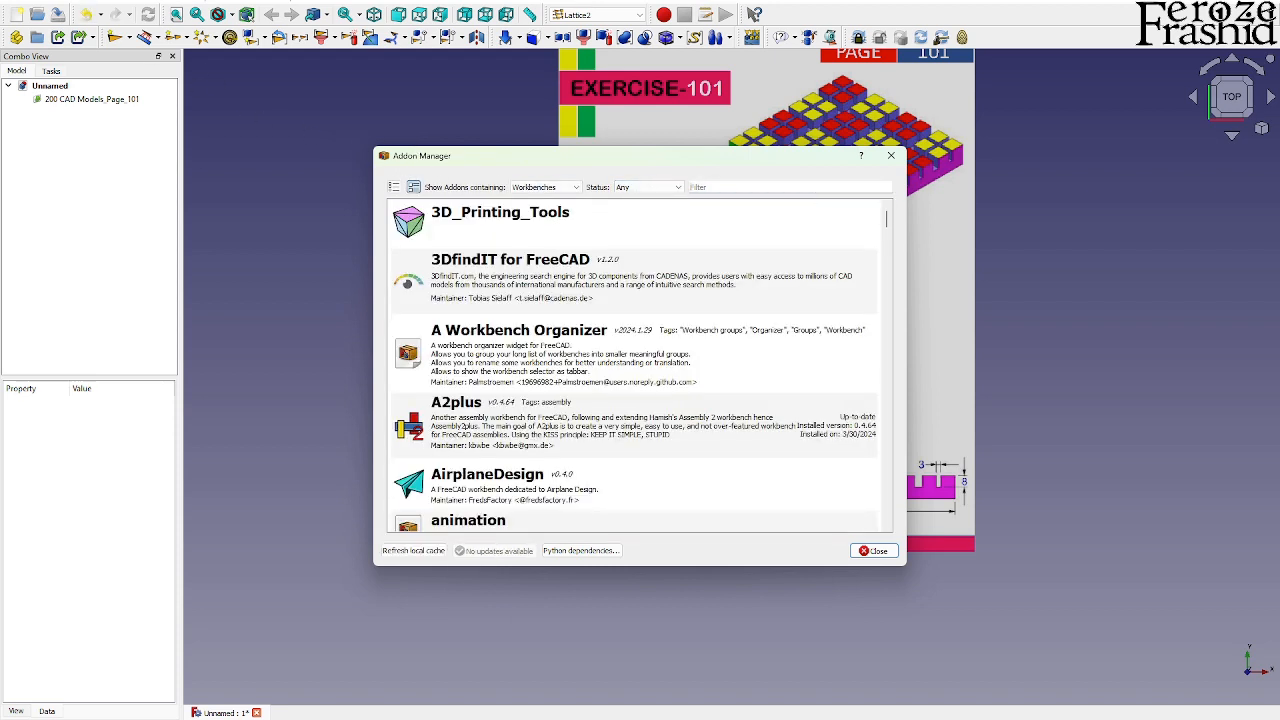
pyautogui.click(697, 187)
pyautogui.write('latti')
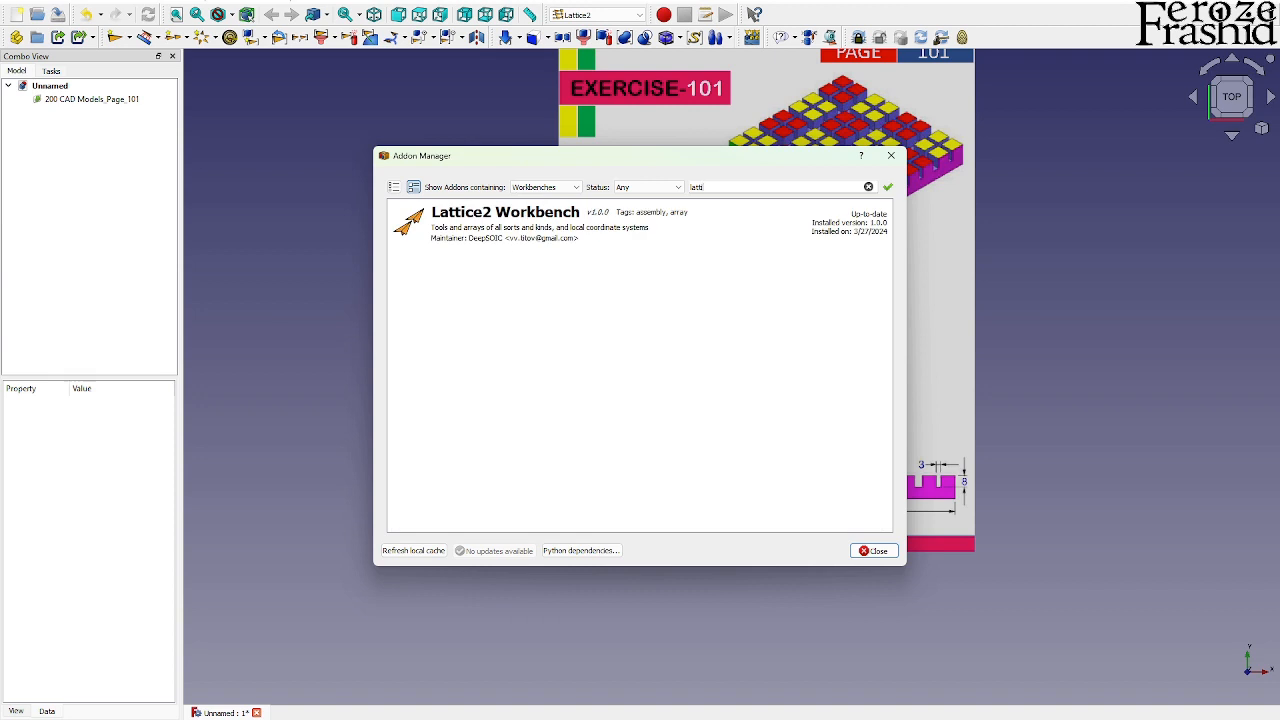
pyautogui.click(891, 155)
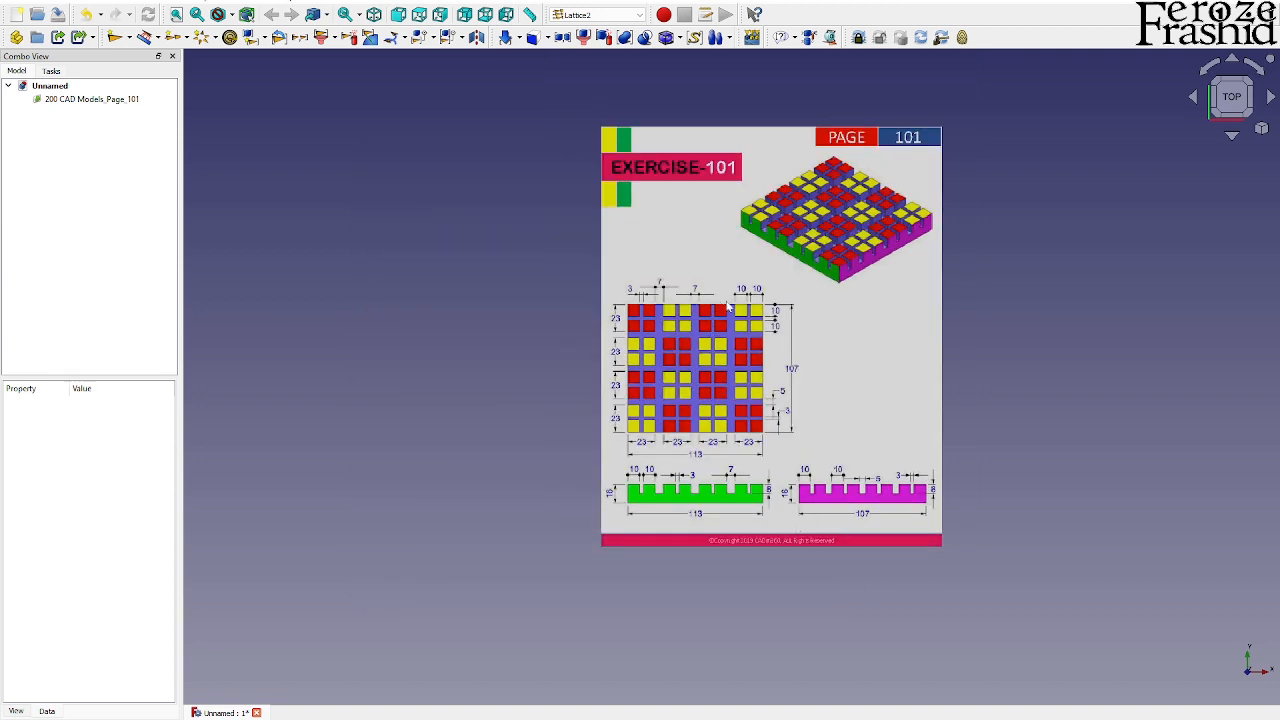
# Step: Return to the Part workbench and open the reference image's plane settings, cancelling without changes
pyautogui.click(646, 20)
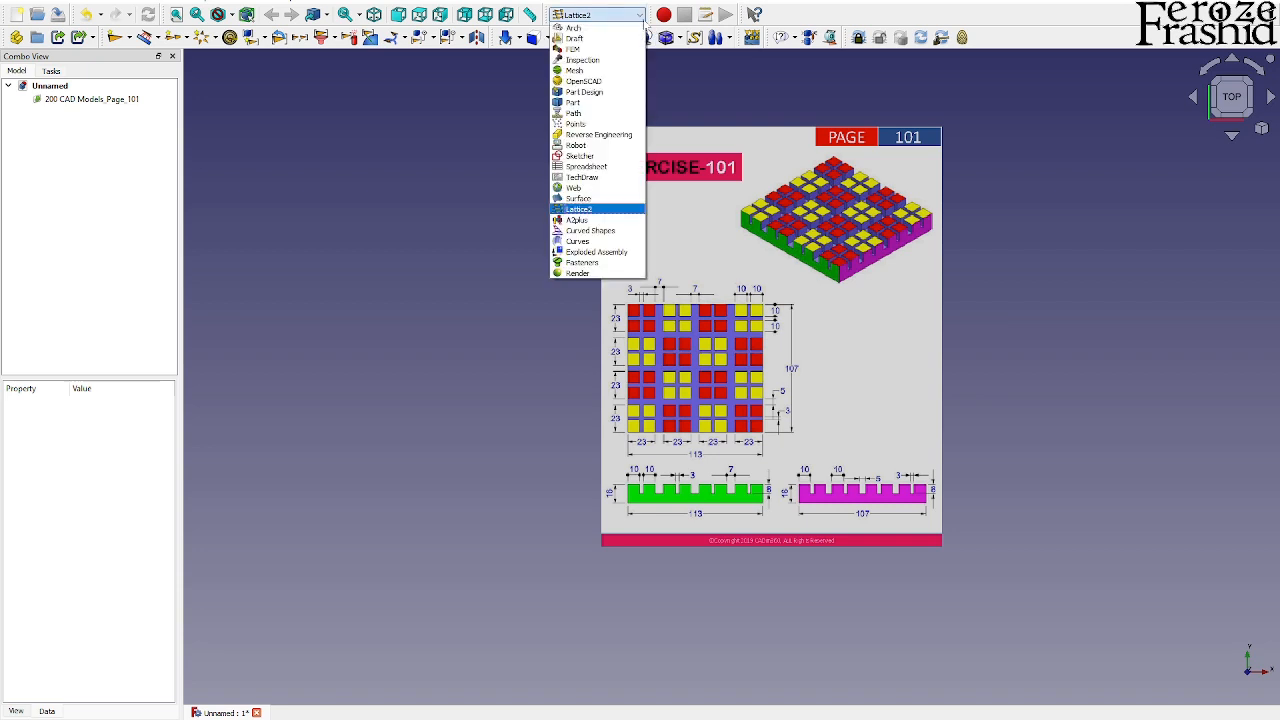
pyautogui.click(600, 99)
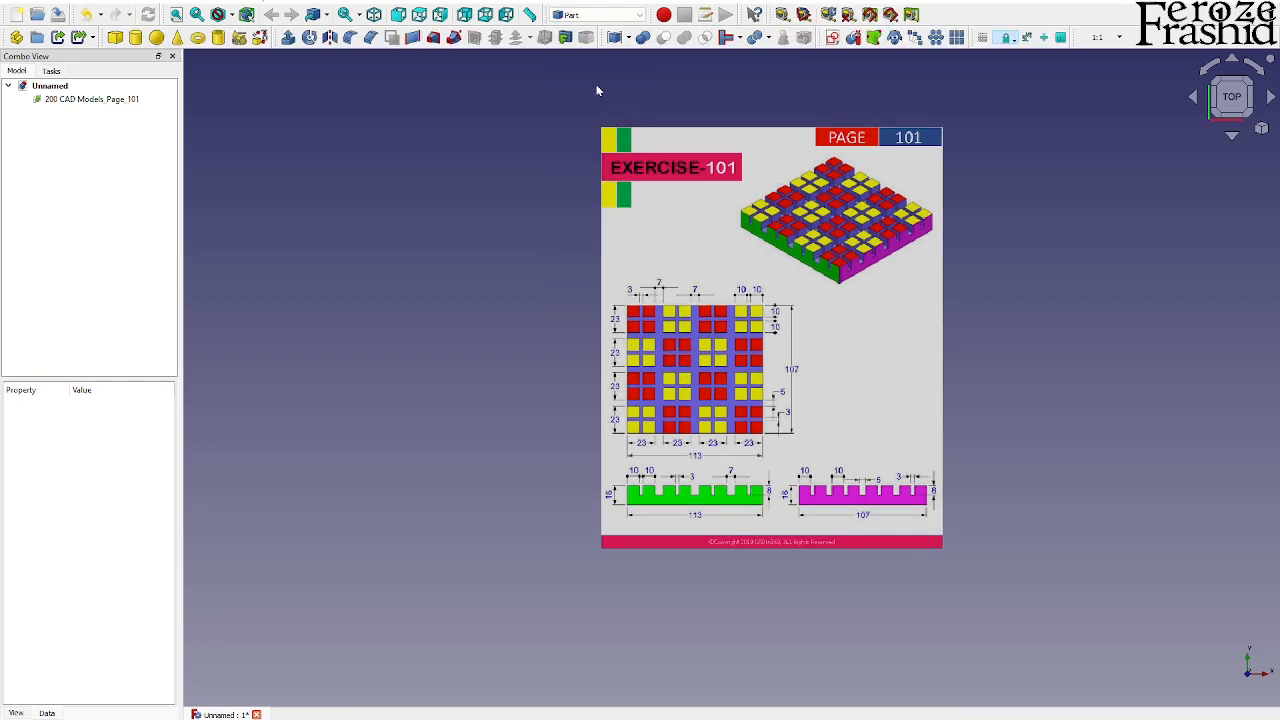
pyautogui.doubleClick(85, 100)
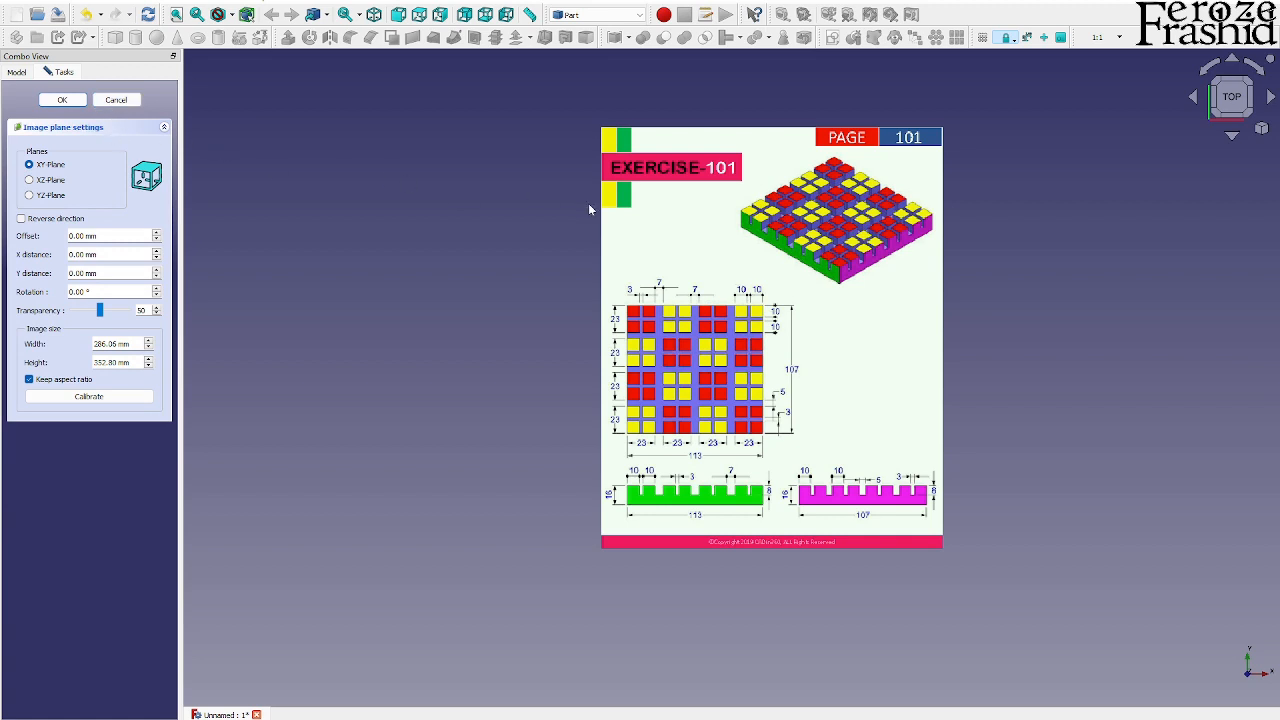
pyautogui.click(116, 99)
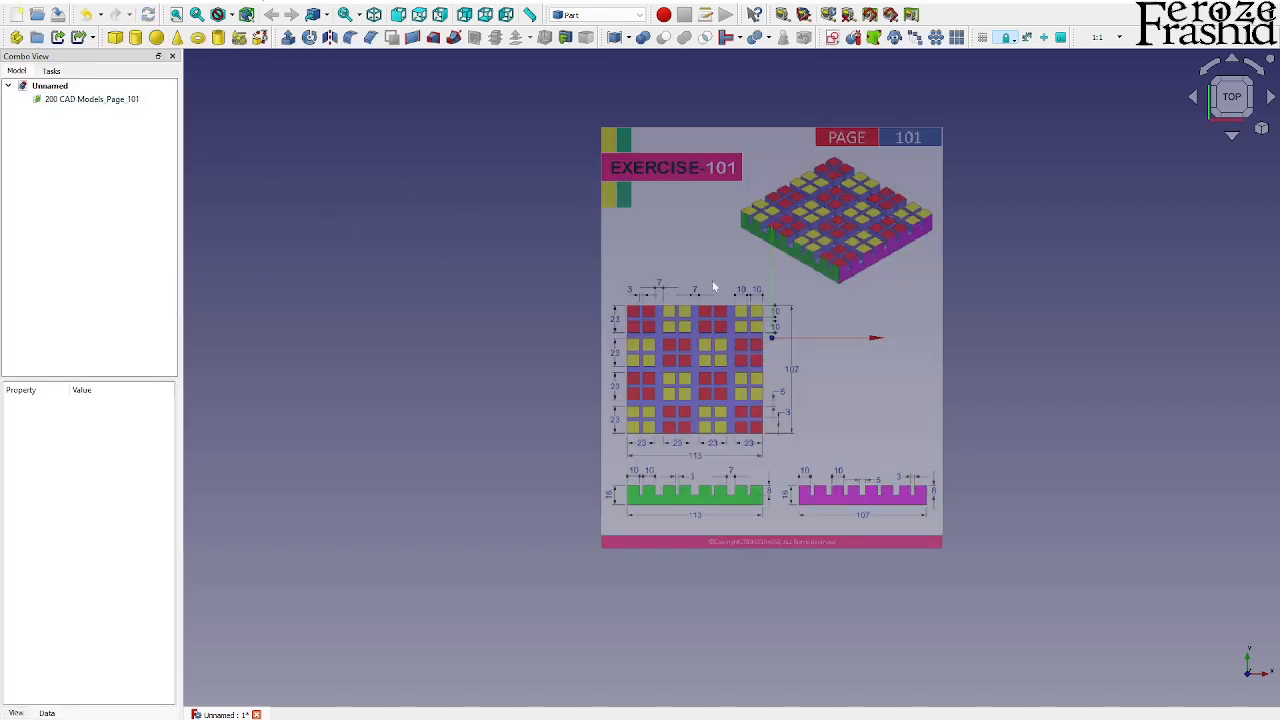
# Step: Transform the reference image along the X axis so the plan view's left edge lines up with the origin
pyautogui.rightClick(103, 99)
pyautogui.click(128, 125)
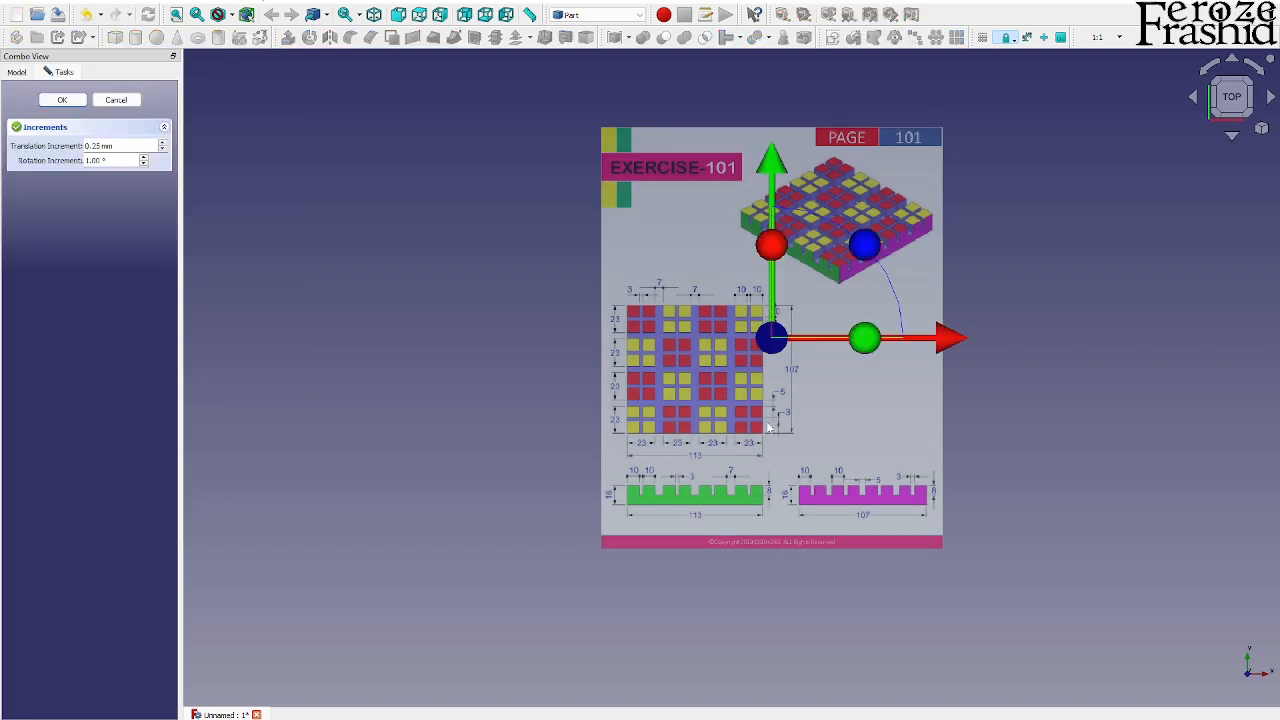
pyautogui.scroll(-2, 860, 200)
pyautogui.scroll(5, 765, 305)
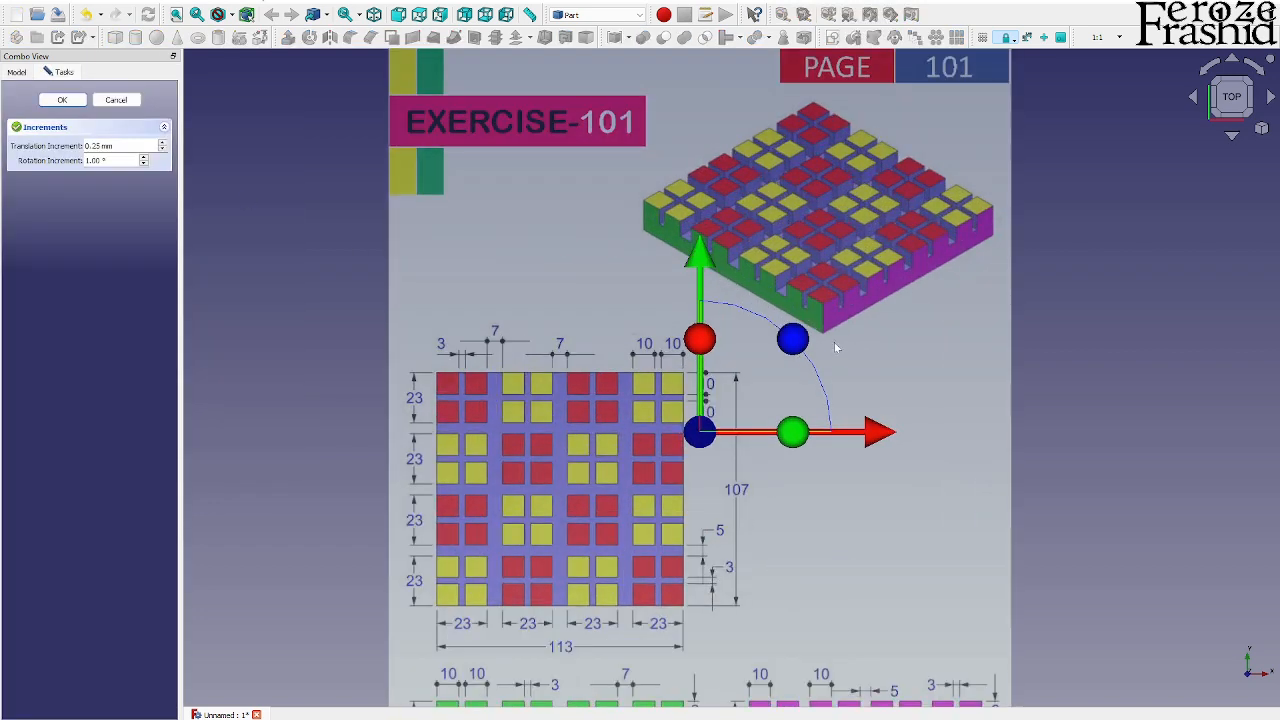
pyautogui.moveTo(870, 430); pyautogui.dragTo(1139, 448)
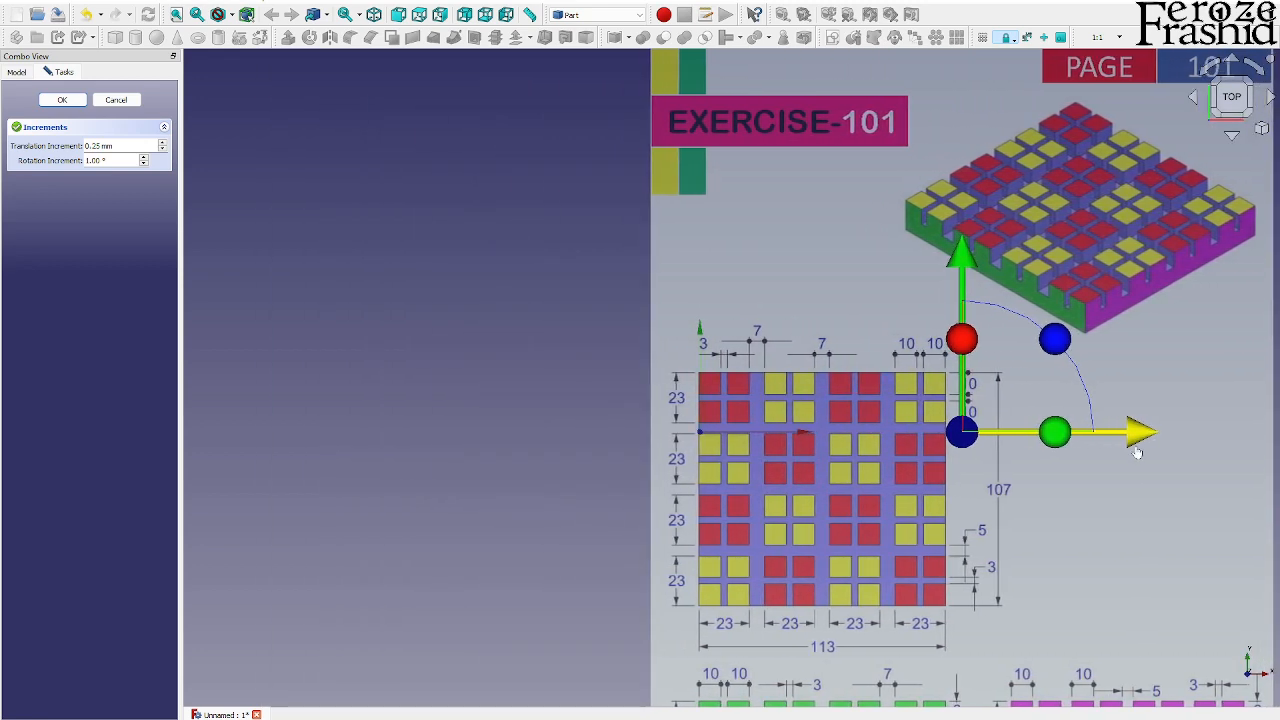
pyautogui.scroll(-2, 787, 379)
pyautogui.scroll(3, 883, 516)
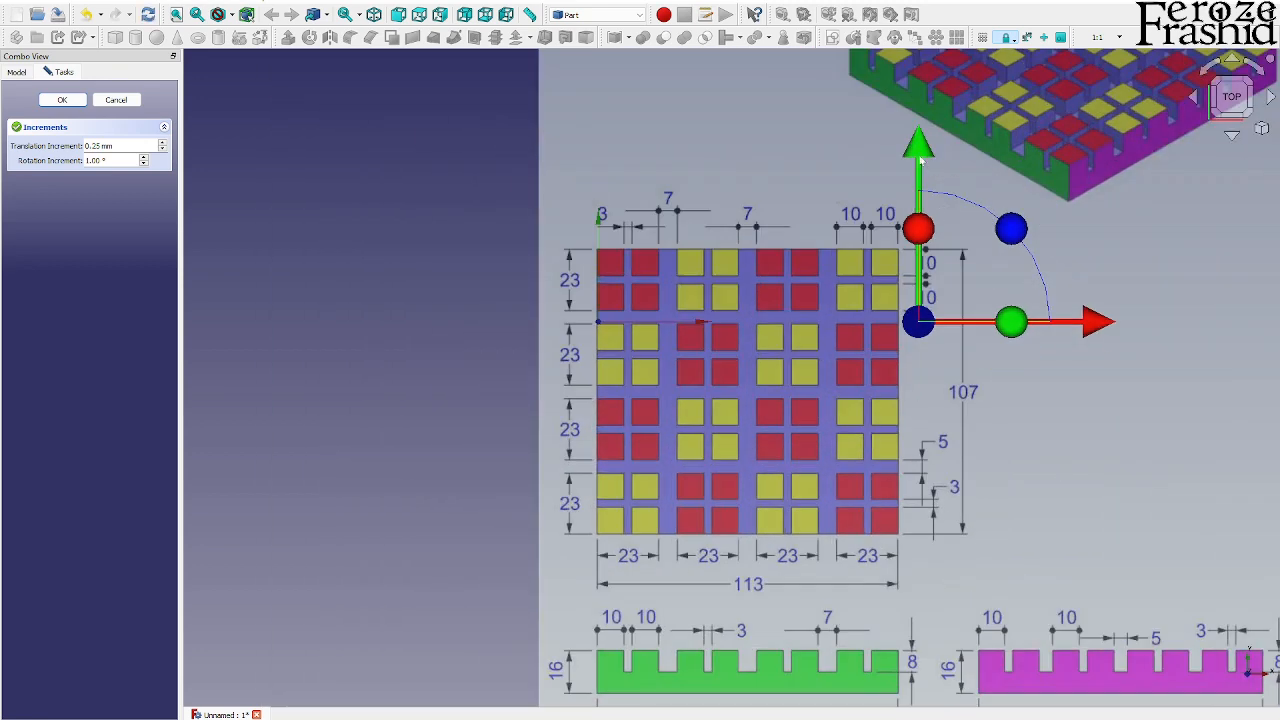
# Step: Move the reference image up along the Y axis until the plan view's bottom edge meets the origin
pyautogui.moveTo(919, 155); pyautogui.dragTo(916, 18)
pyautogui.scroll(-1, 814, 601)
pyautogui.scroll(2, 857, 235)
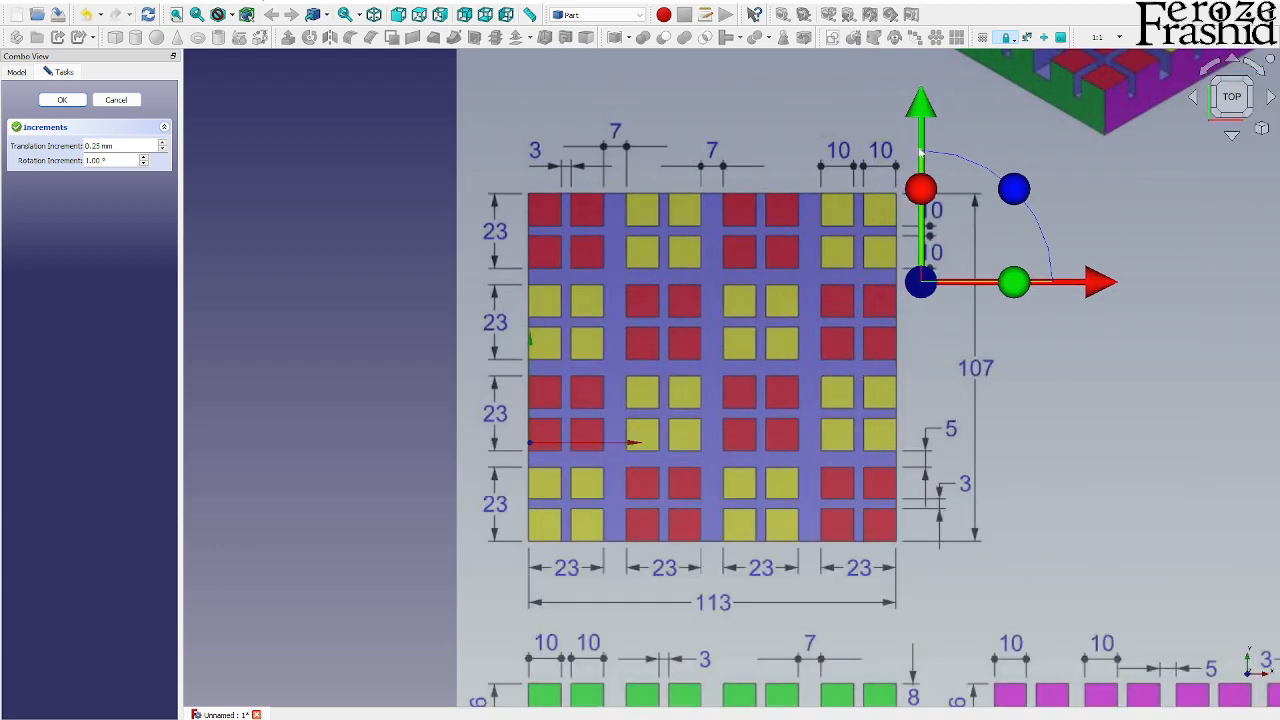
pyautogui.moveTo(926, 122); pyautogui.dragTo(932, 18)
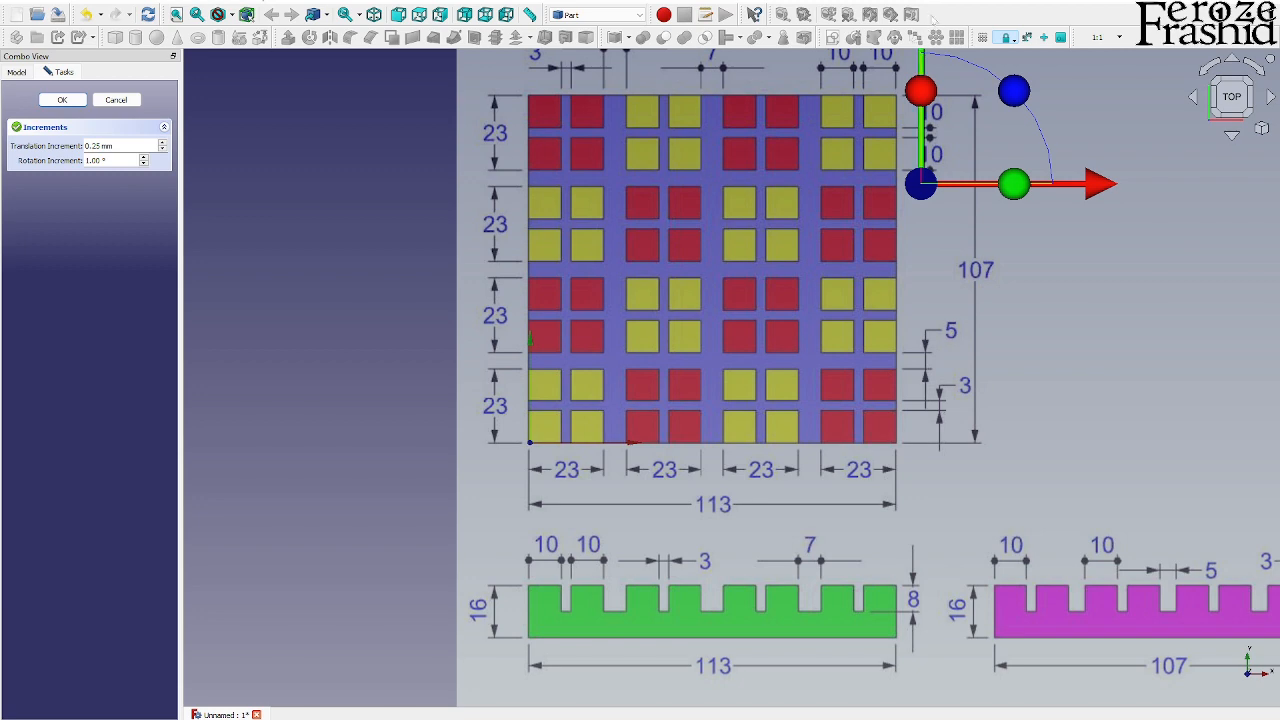
# Step: Fine-tune the reference image along X so the plan view's lower-left corner sits on the origin, and accept the placement
pyautogui.scroll(-1, 828, 566)
pyautogui.scroll(1, 686, 385)
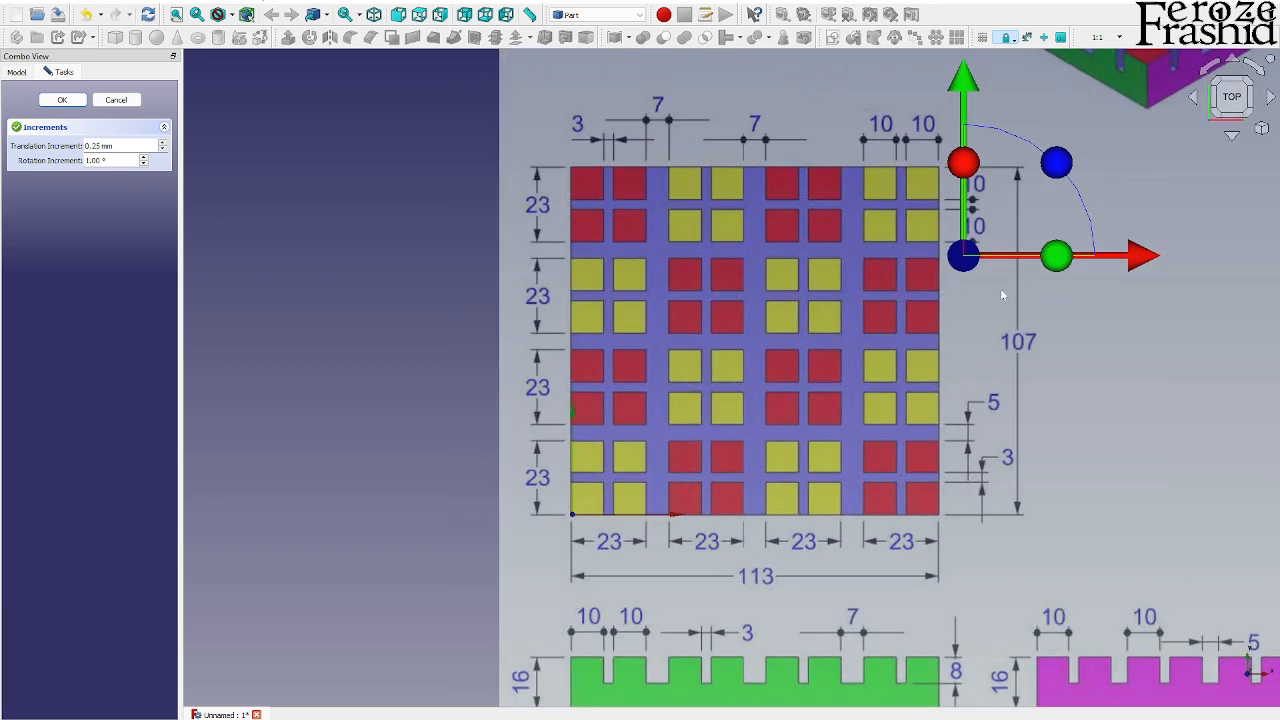
pyautogui.moveTo(1138, 258); pyautogui.dragTo(1143, 258)
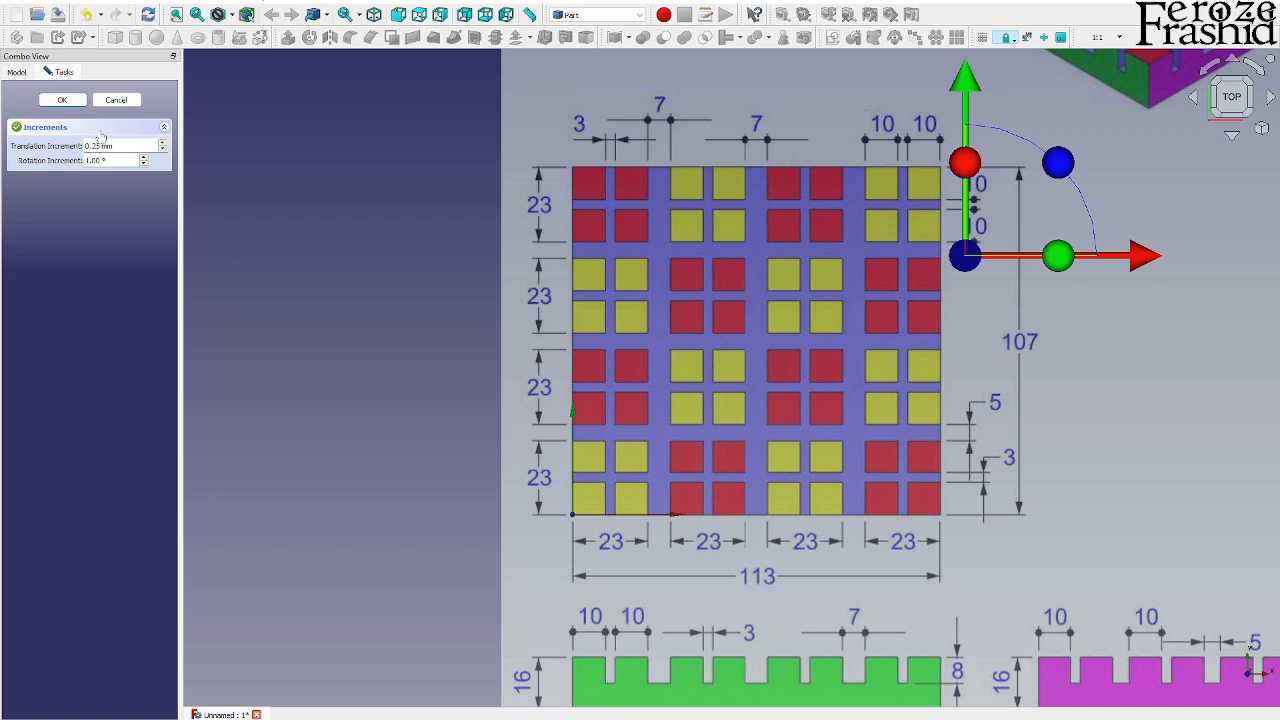
pyautogui.click(62, 100)
pyautogui.click(250, 322)
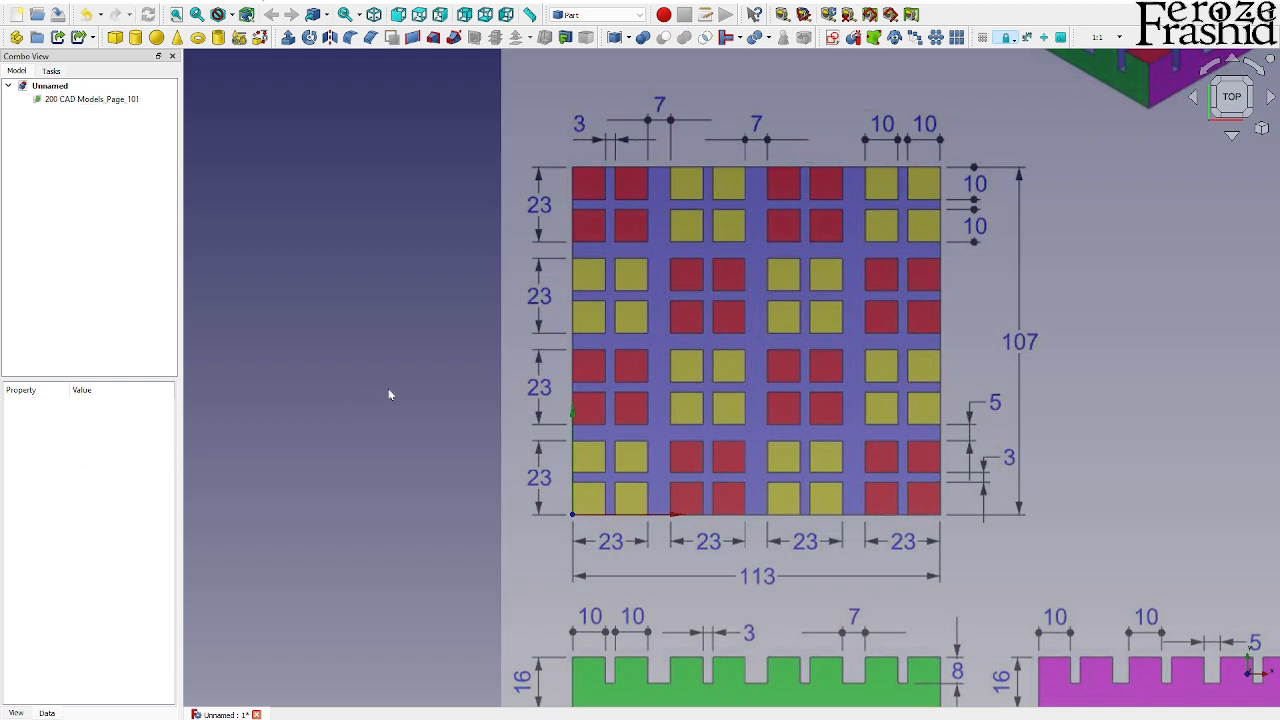
pyautogui.press('a')
pyautogui.press('c')
pyautogui.scroll(-2, 516, 497)
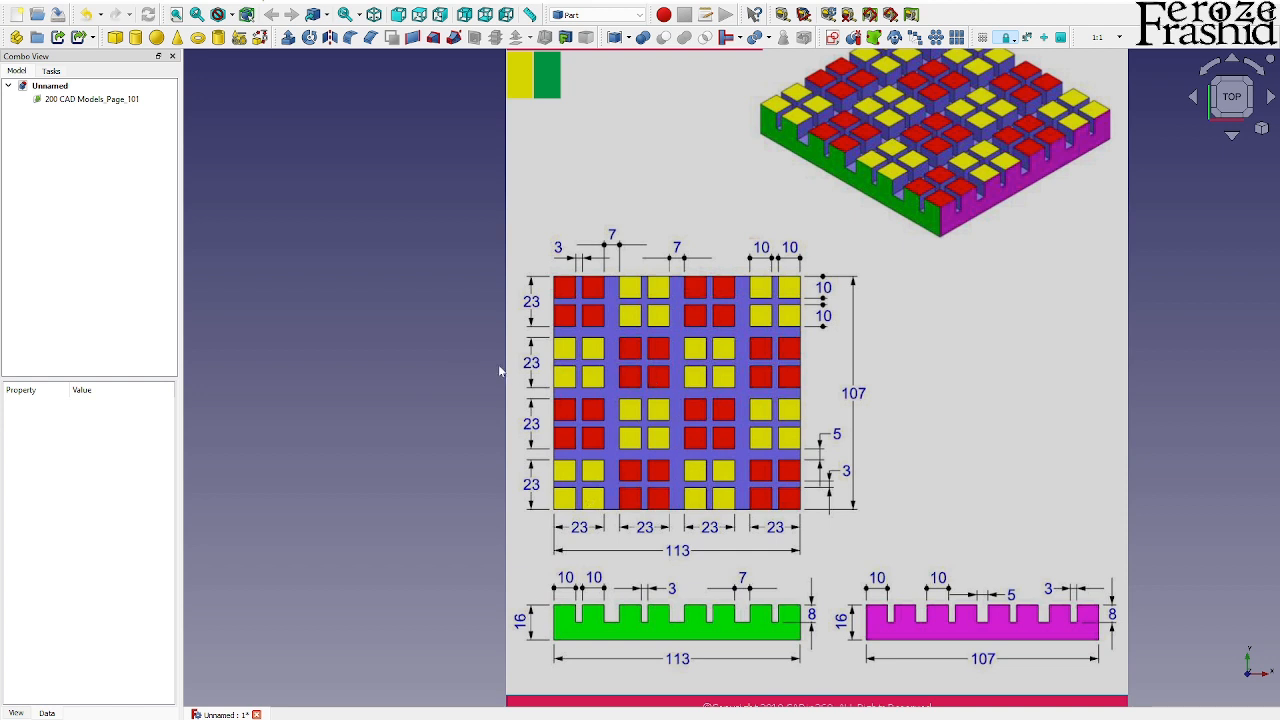
pyautogui.scroll(2, 918, 208)
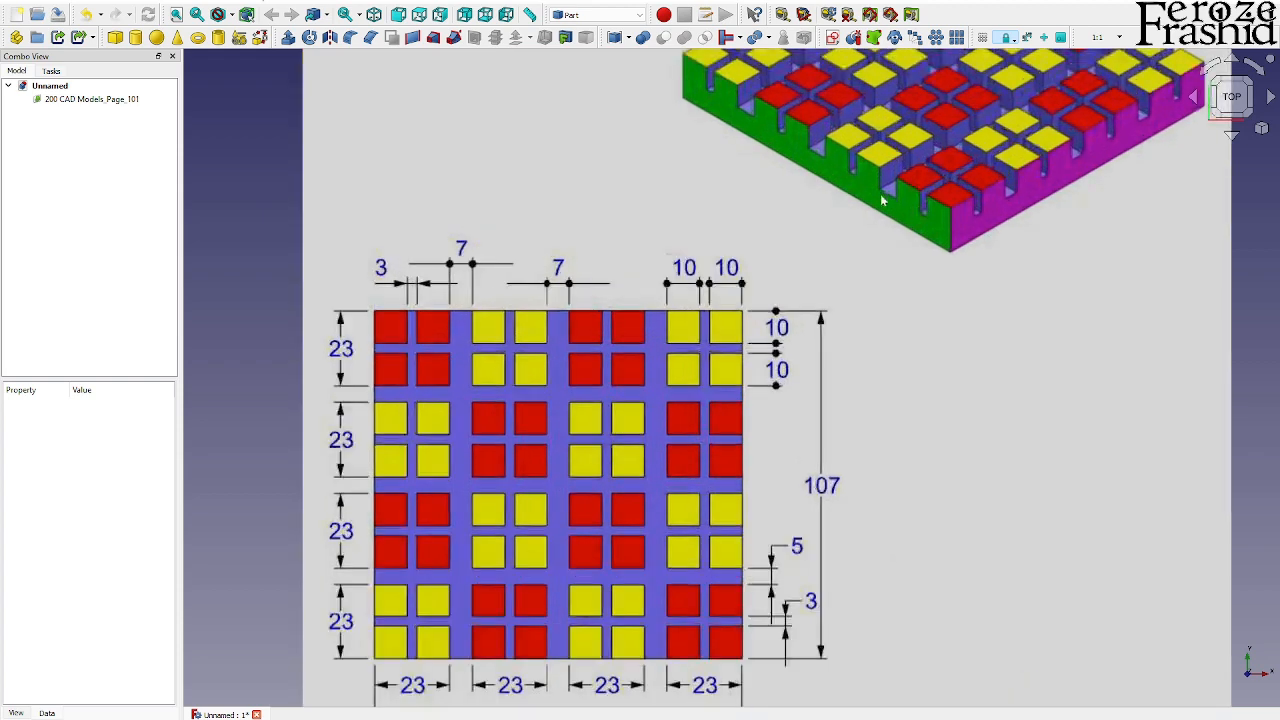
pyautogui.scroll(-2, 994, 283)
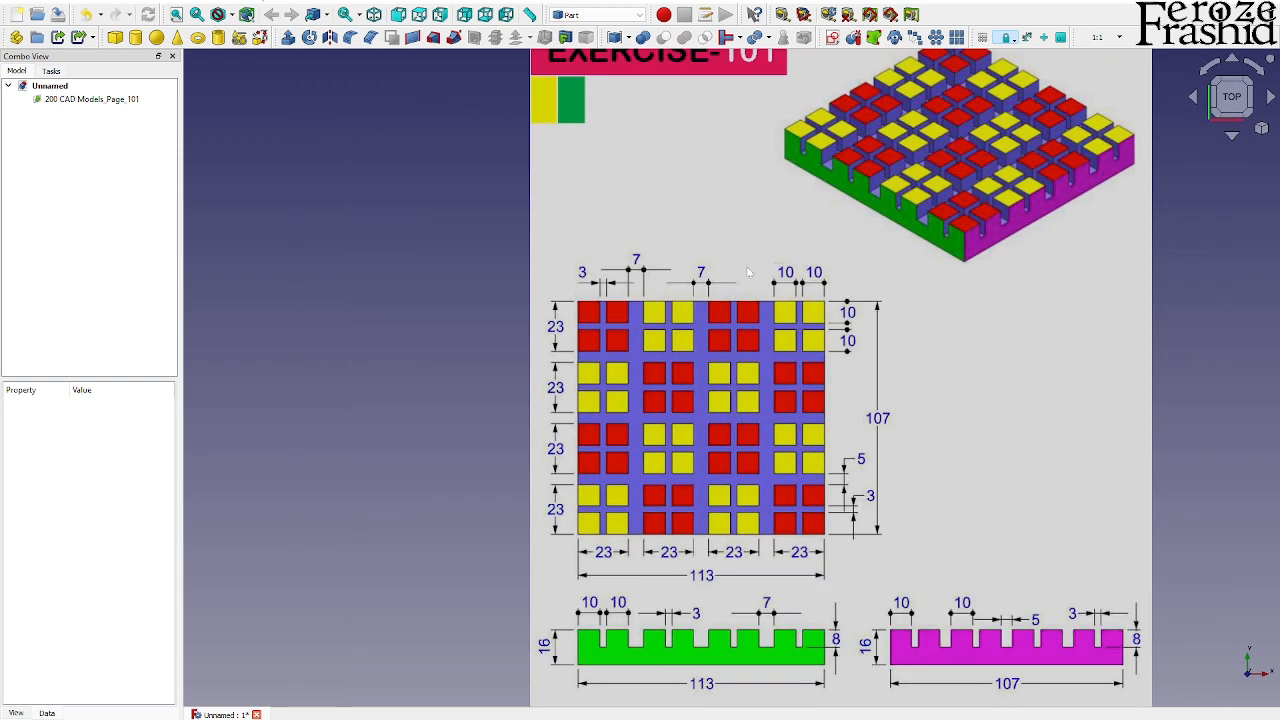
# Step: Create a sketch and draw a rectangle about 113.4 by 108 mm from the origin around the plan view's outline
pyautogui.click(833, 37)
pyautogui.click(619, 414)
pyautogui.click(266, 37)
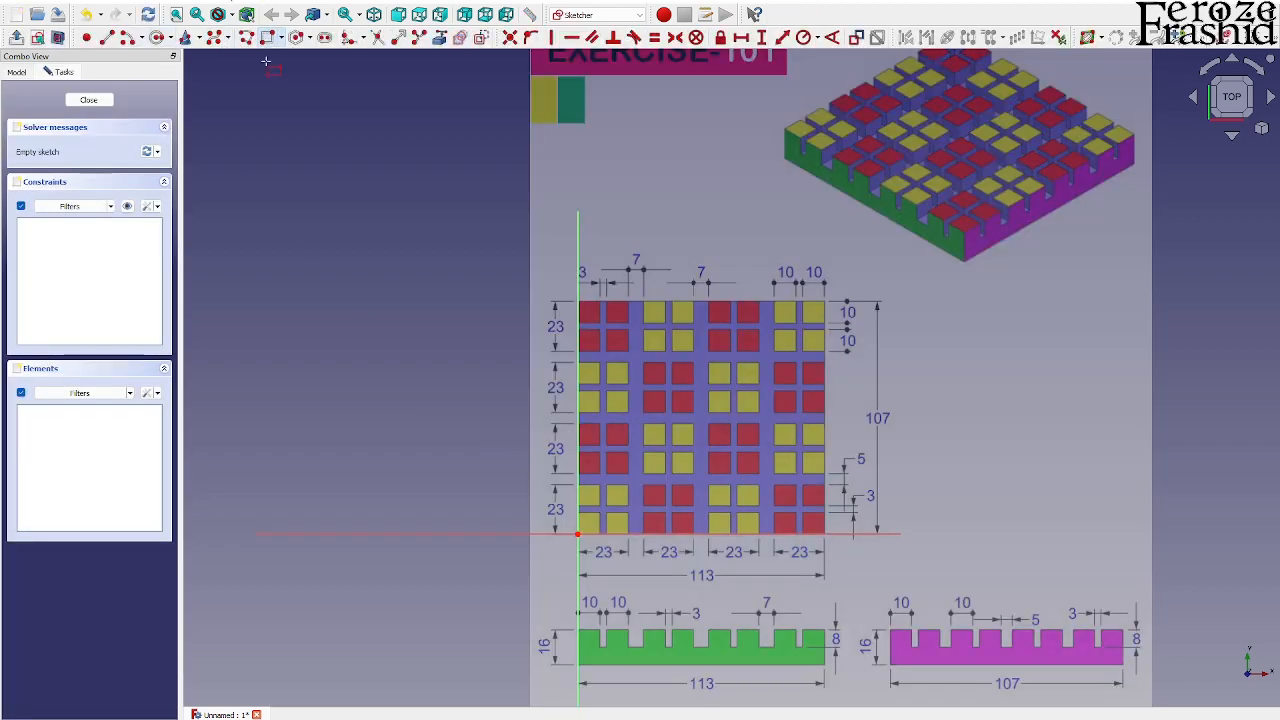
pyautogui.click(579, 535)
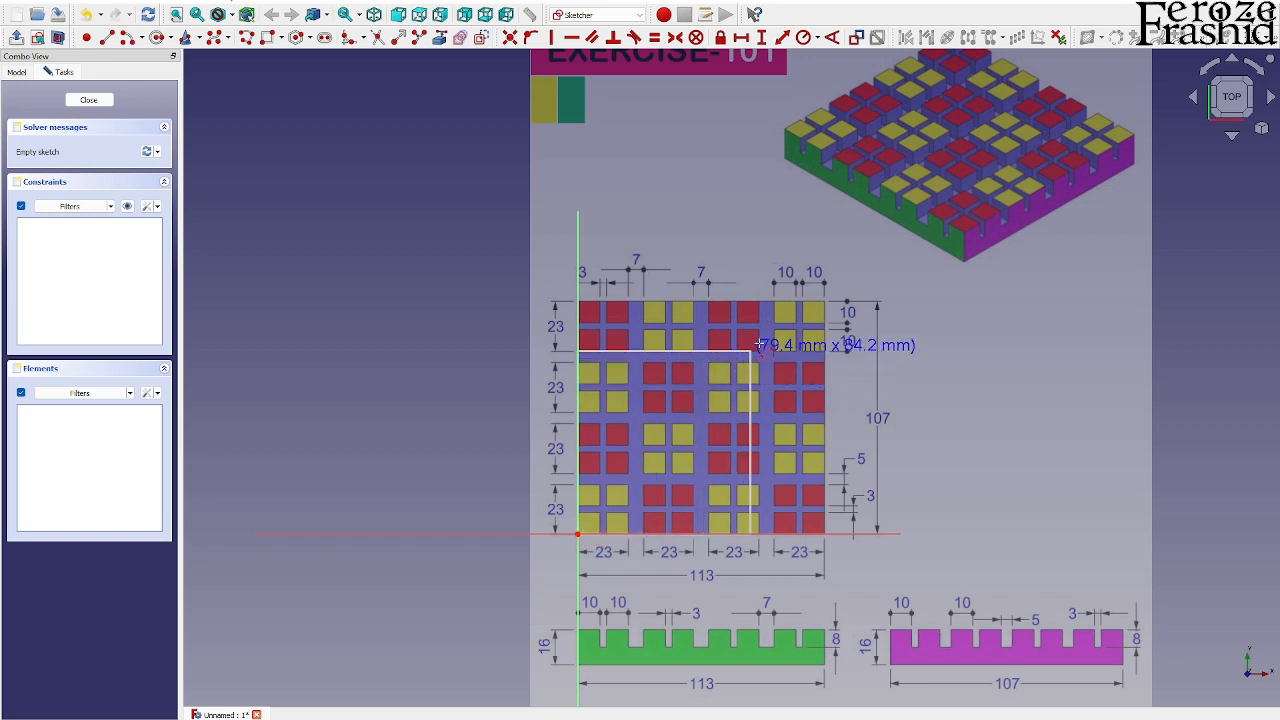
pyautogui.click(825, 300)
# Step: Constrain the rectangle's right edge to a vertical length of 107 mm
pyautogui.click(826, 336)
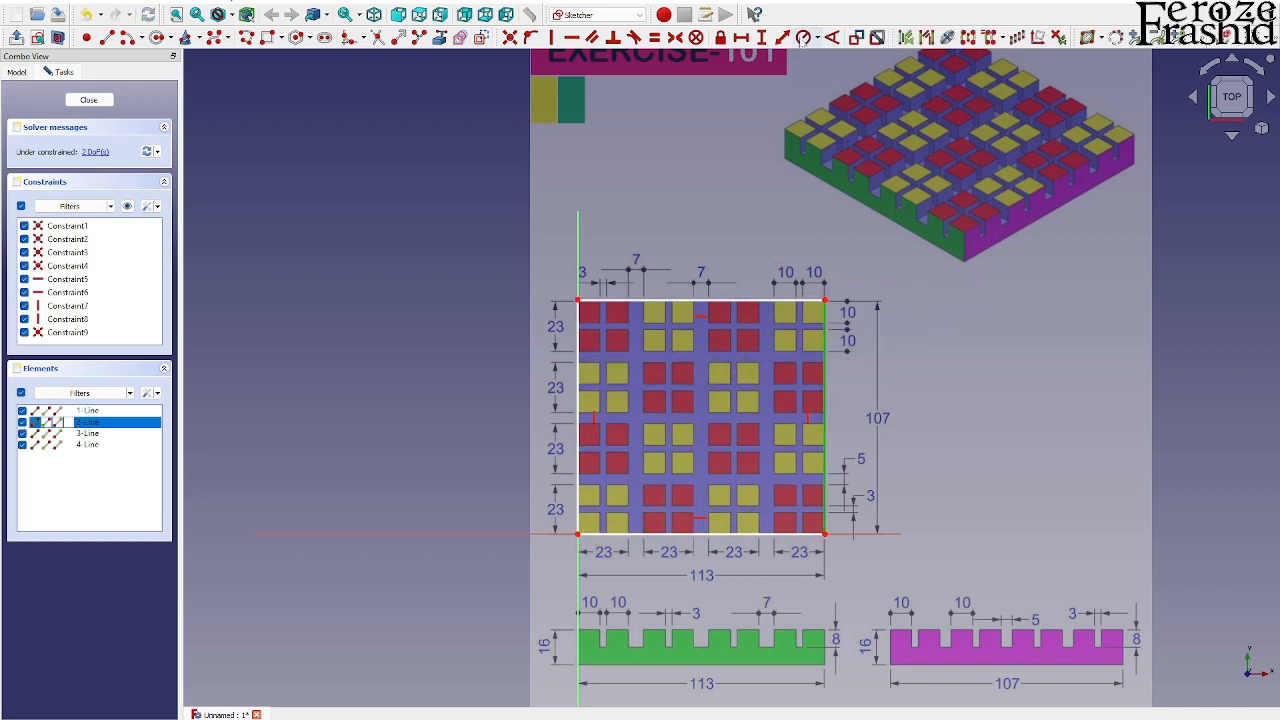
pyautogui.click(761, 37)
pyautogui.write('107')
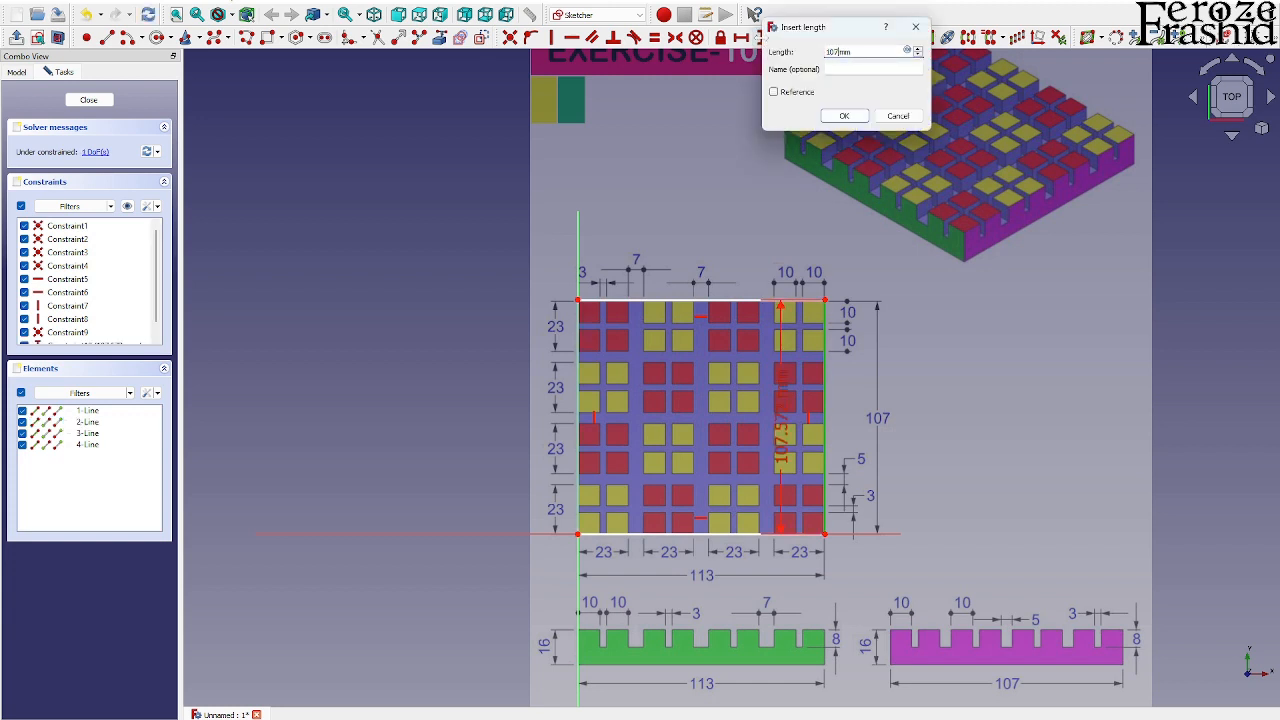
pyautogui.press('Return')
# Step: Constrain the rectangle's bottom edge to a horizontal length of 113 mm and close the sketch
pyautogui.click(700, 534)
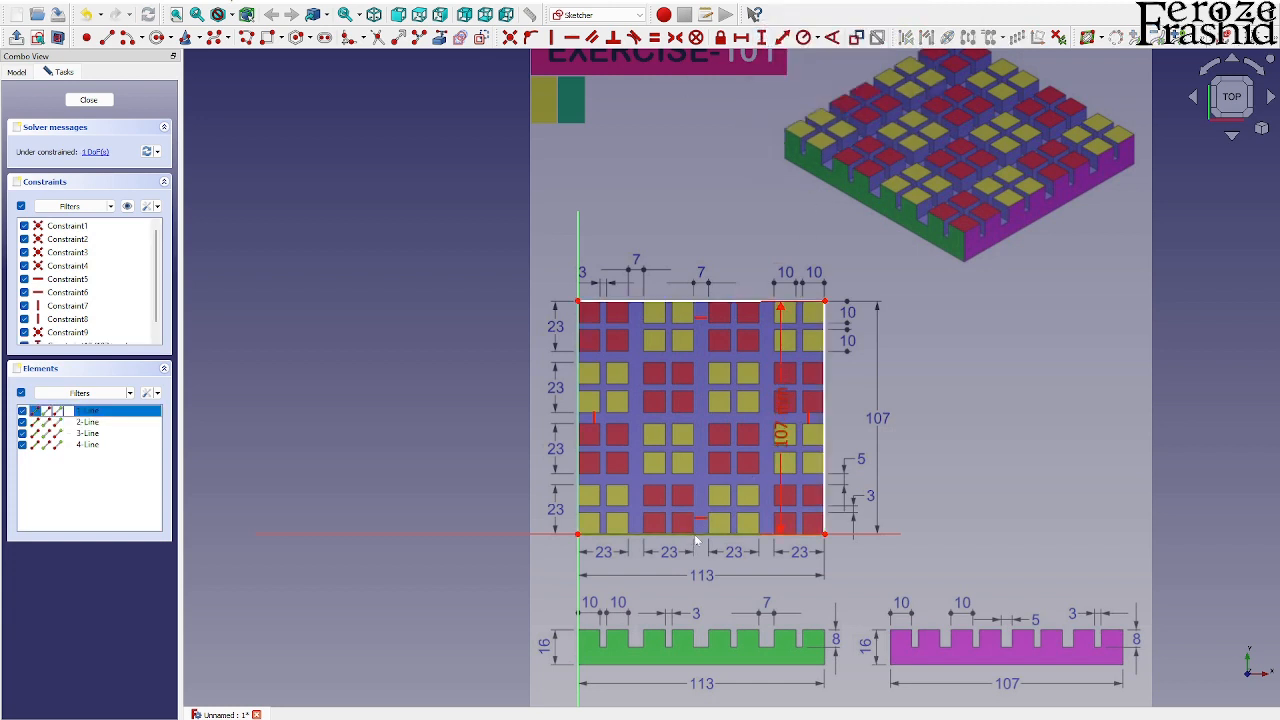
pyautogui.click(742, 37)
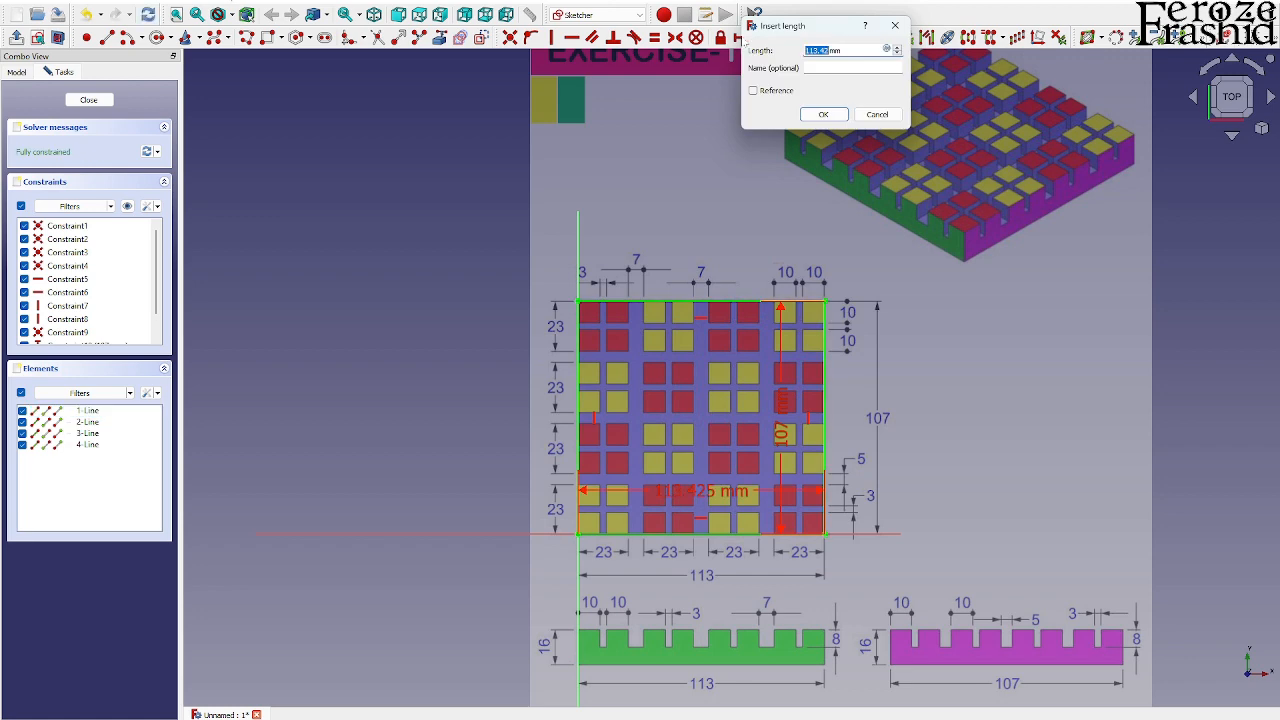
pyautogui.write('113')
pyautogui.press('Return')
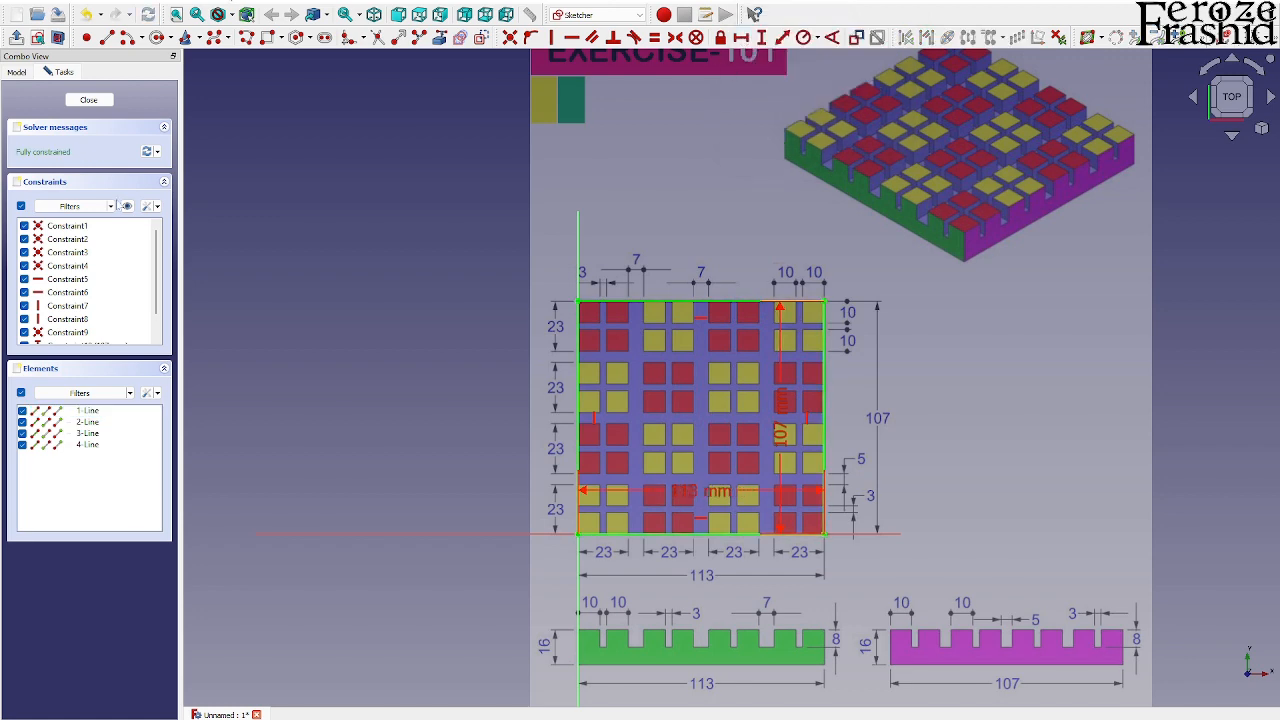
pyautogui.click(88, 99)
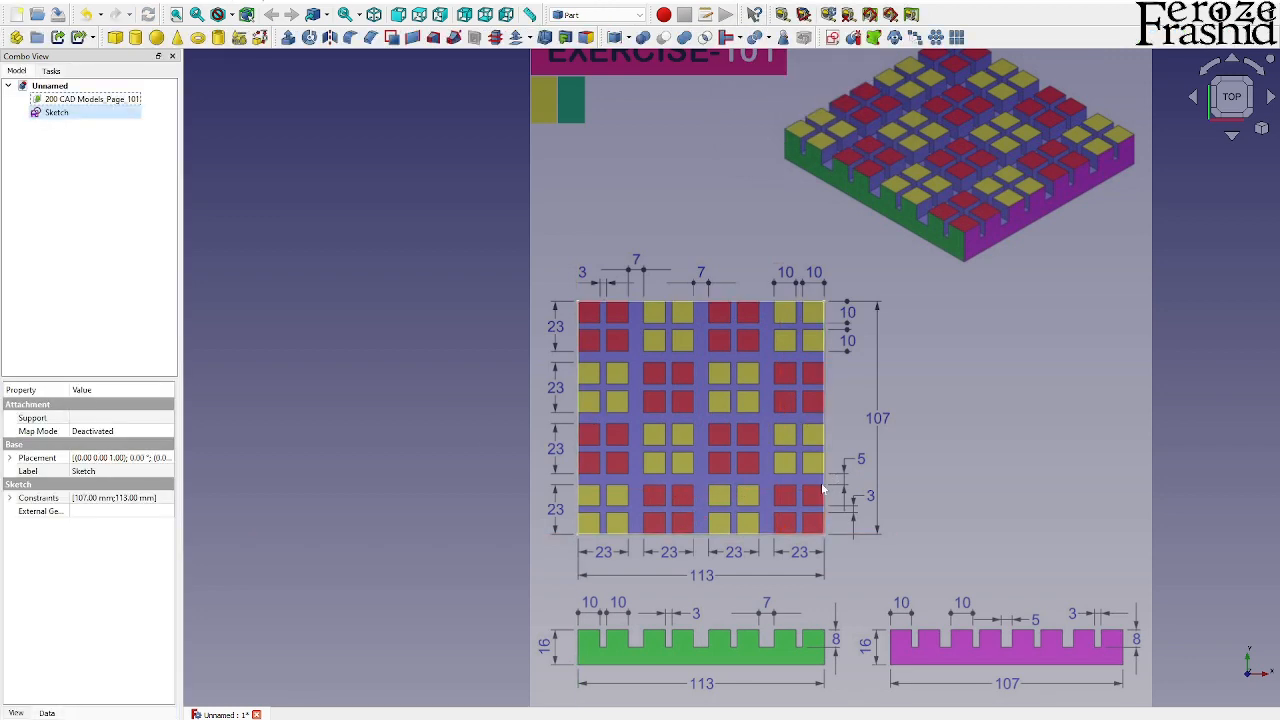
# Step: Rename the base rectangle sketch as sksBase
pyautogui.moveTo(817, 503)
pyautogui.mouseDown(button='middle')
pyautogui.moveTo(809, 337)
pyautogui.moveTo(670, 394)
pyautogui.mouseUp(button='middle')
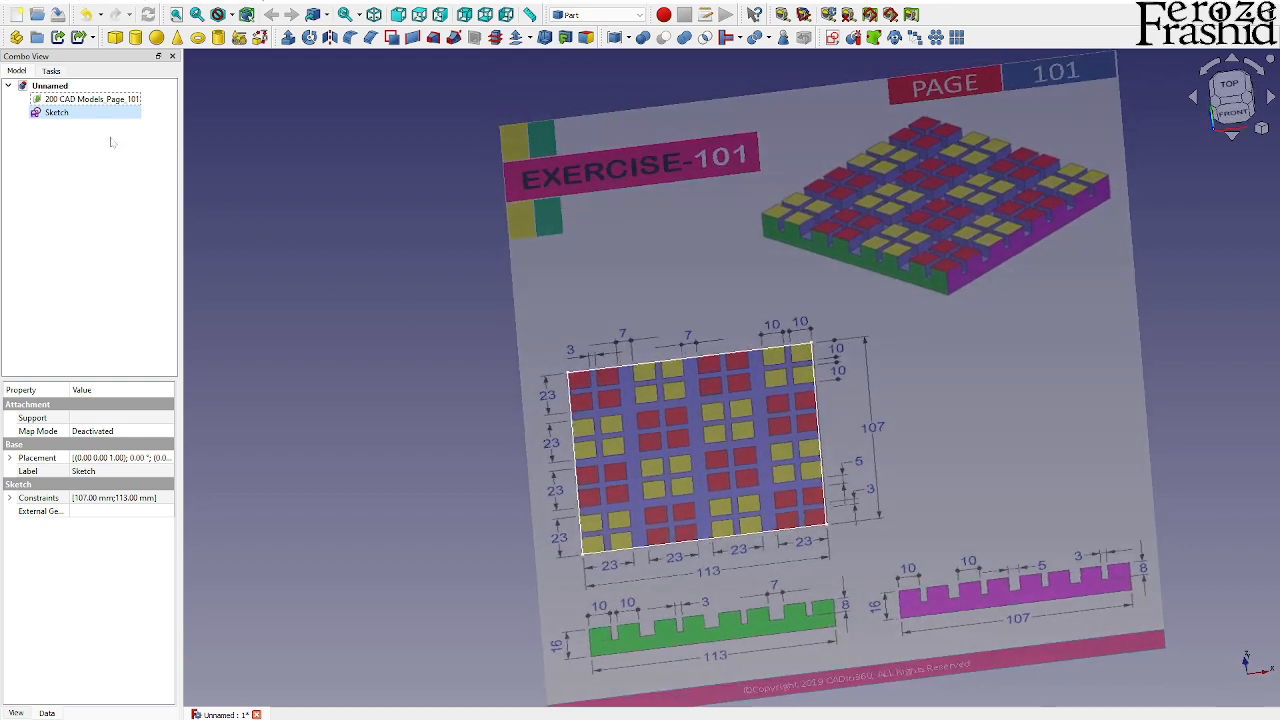
pyautogui.click(79, 124)
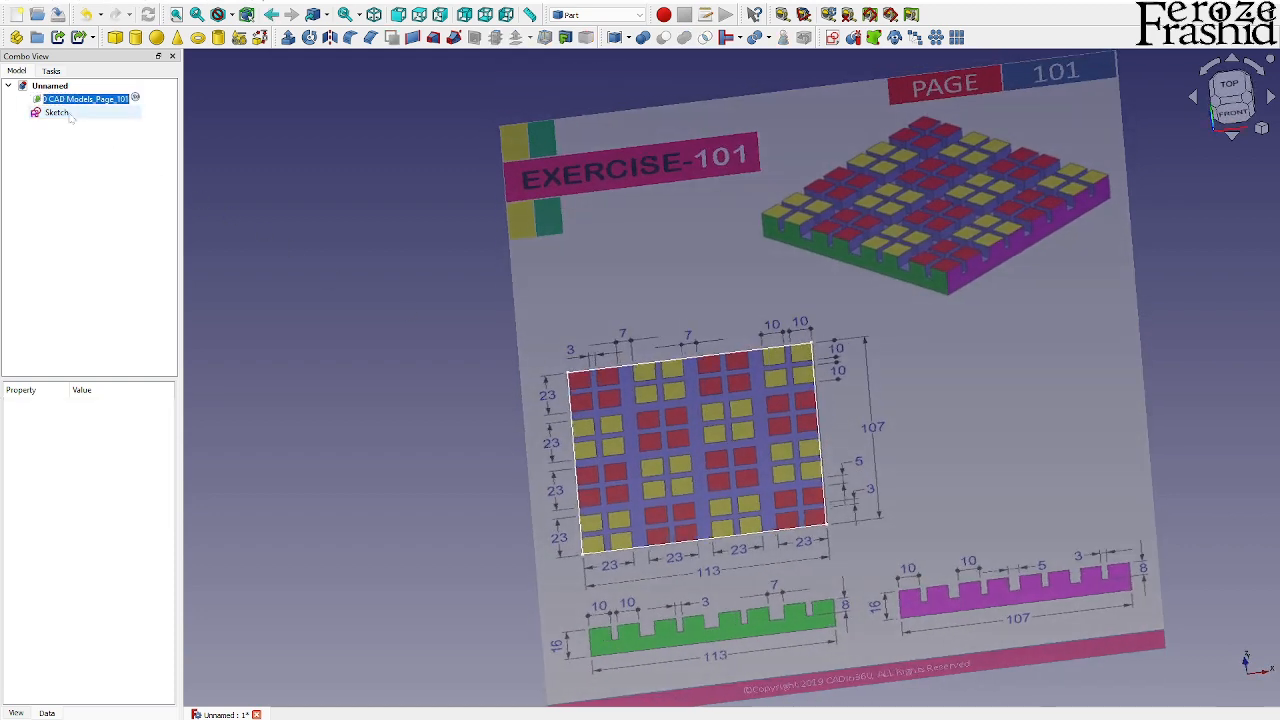
pyautogui.click(135, 112)
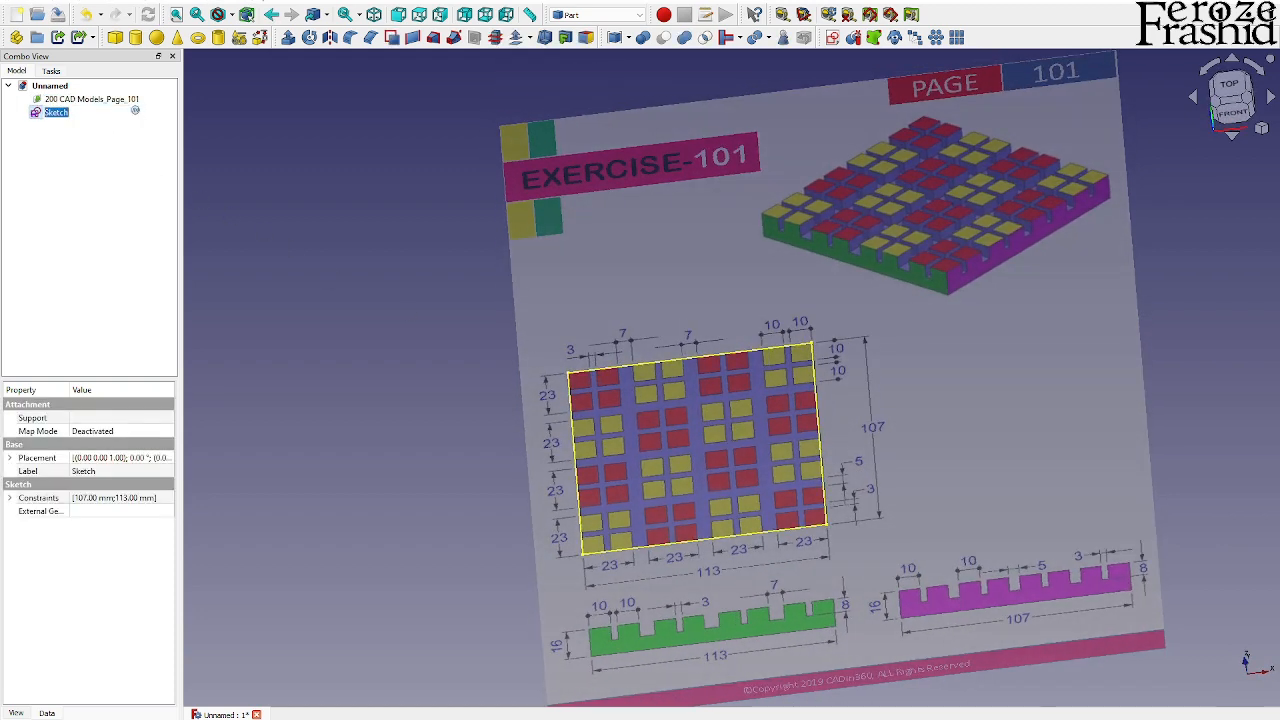
pyautogui.write('sksBase')
pyautogui.press('Return')
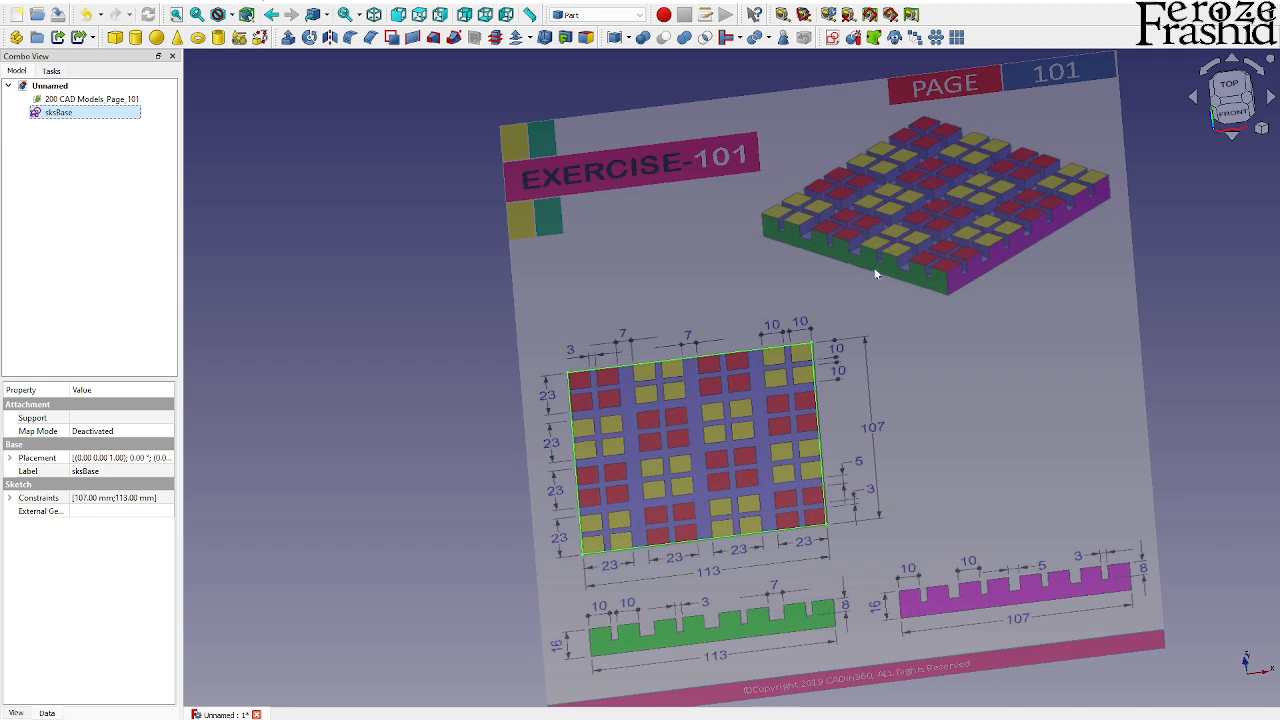
# Step: Extrude the sksBase sketch 8 mm along its normal in the reversed direction as a solid
pyautogui.scroll(5, 931, 287)
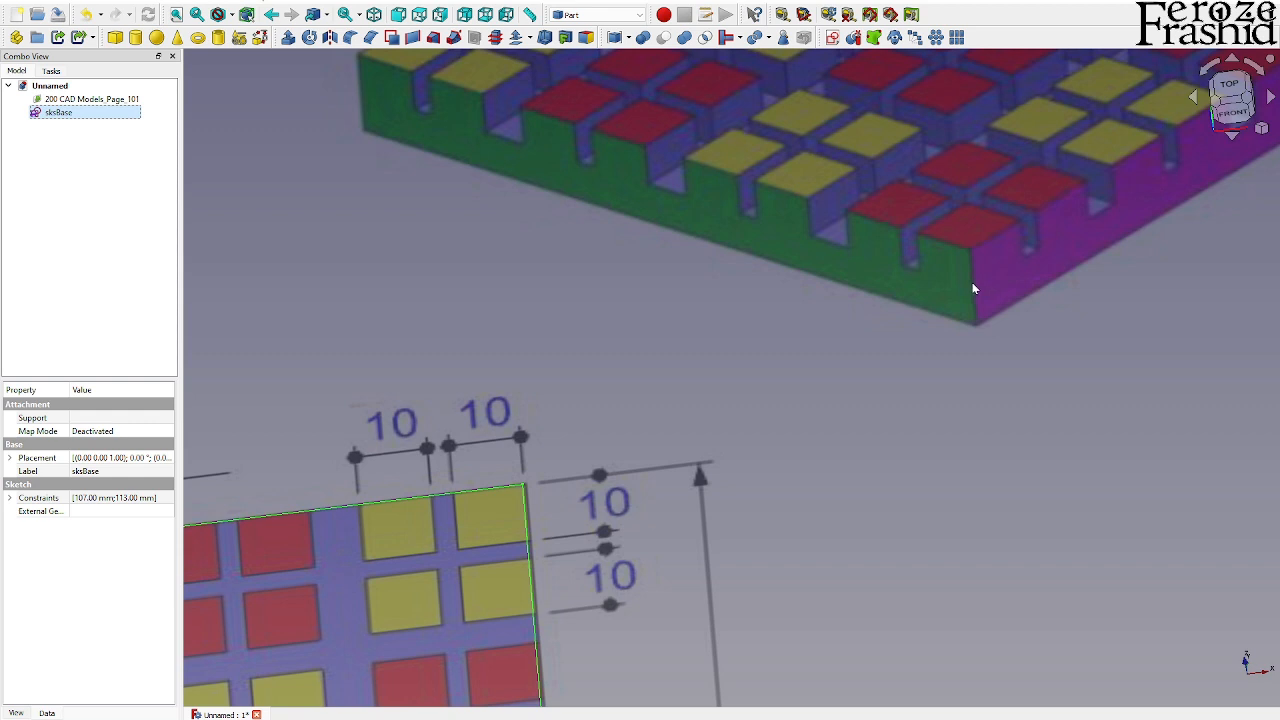
pyautogui.scroll(-3, 975, 310)
pyautogui.click(288, 38)
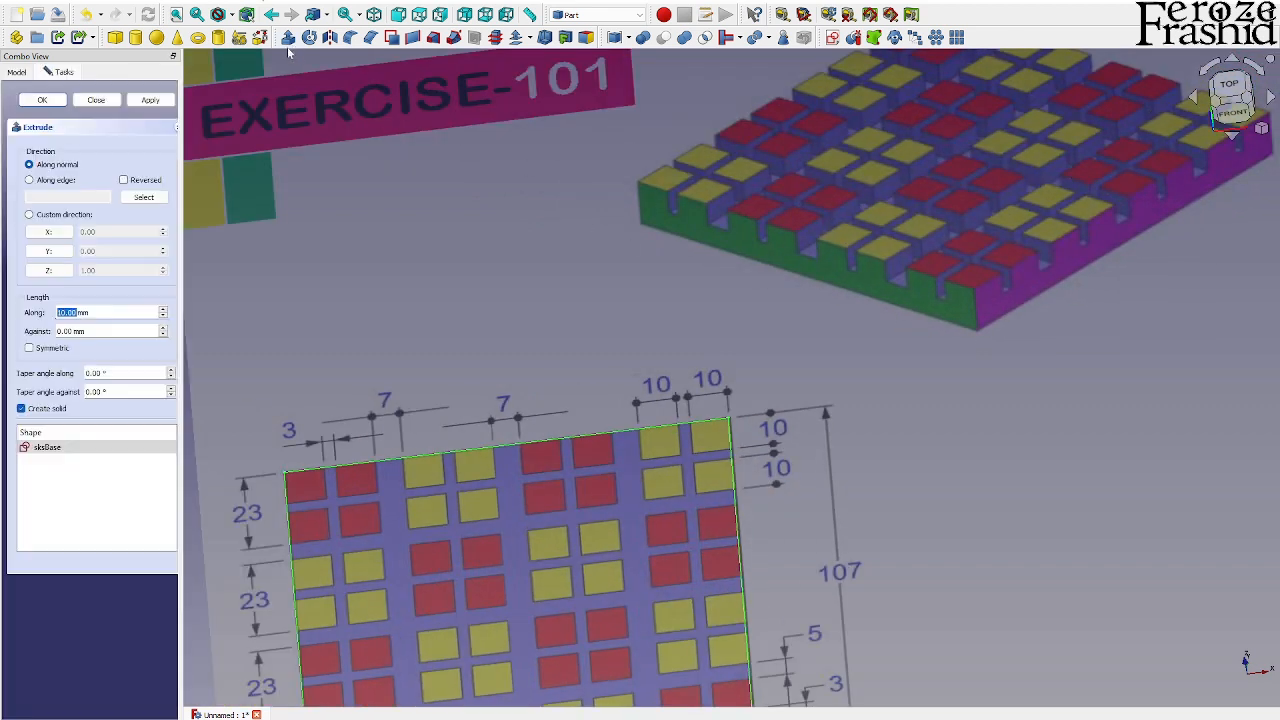
pyautogui.click(141, 183)
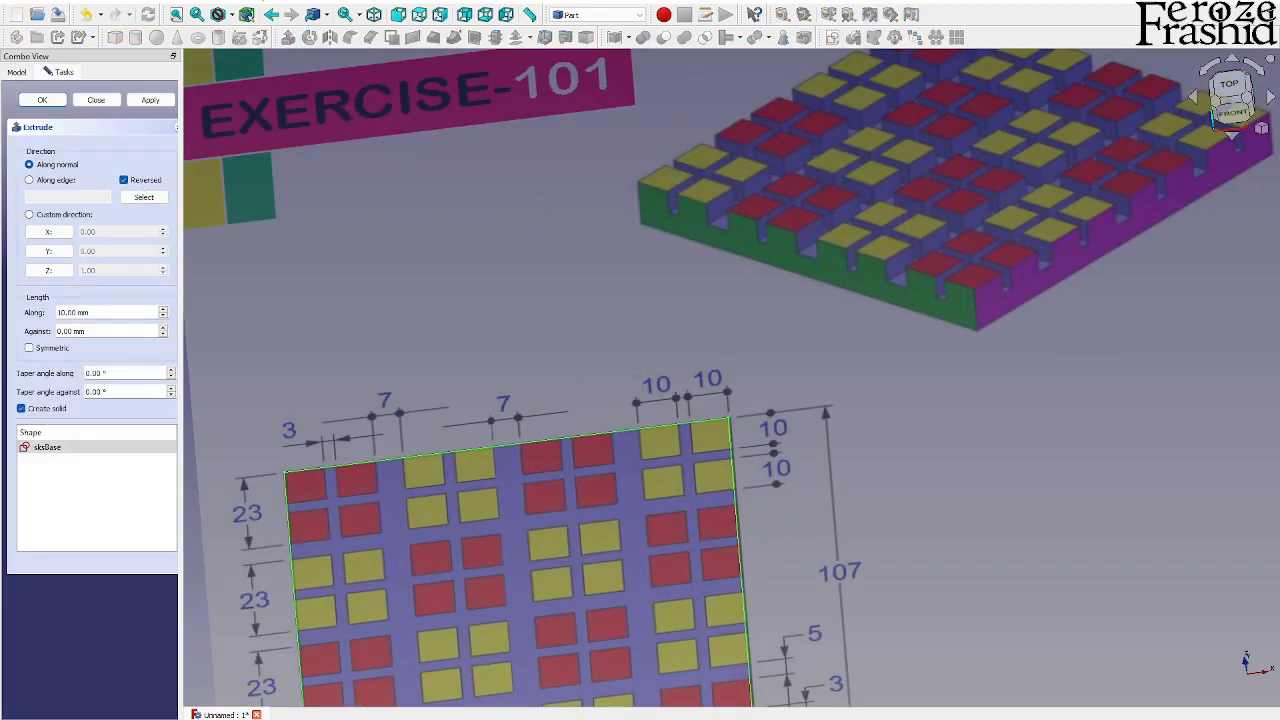
pyautogui.scroll(-3, 800, 243)
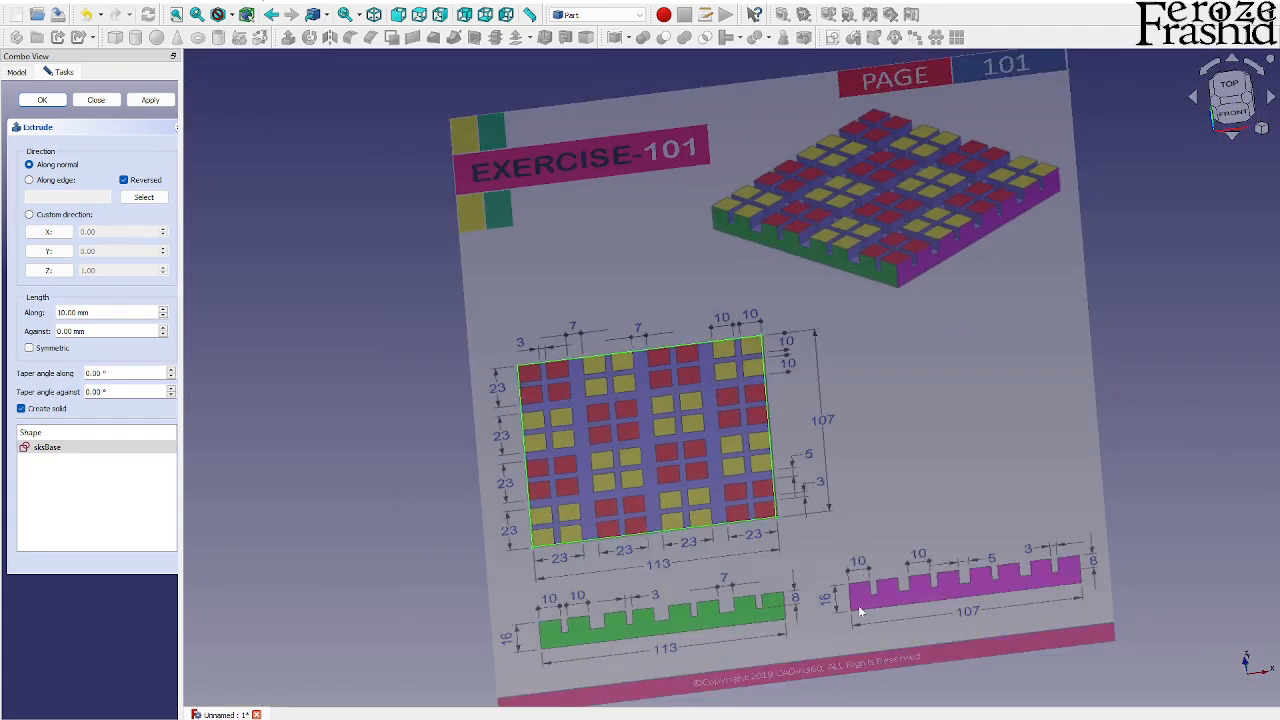
pyautogui.click(30, 166)
pyautogui.write('8')
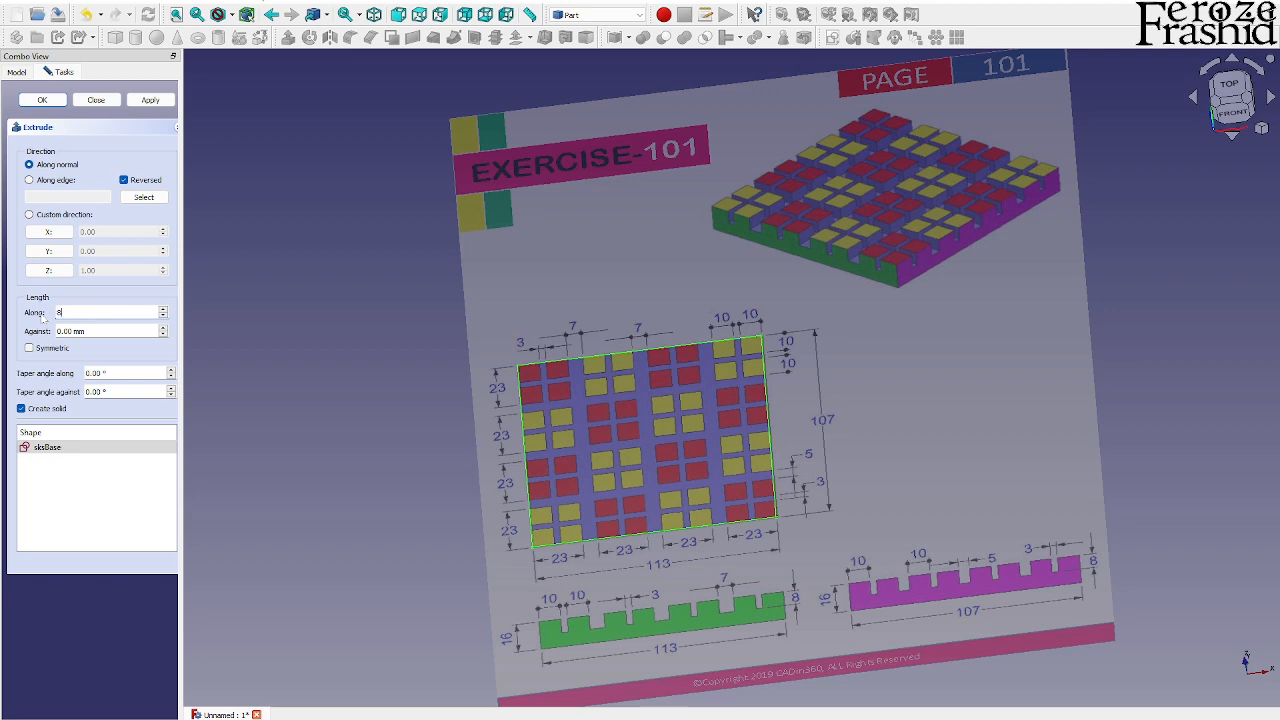
pyautogui.press('Return')
pyautogui.moveTo(373, 437); pyautogui.dragTo(544, 475, button='middle')
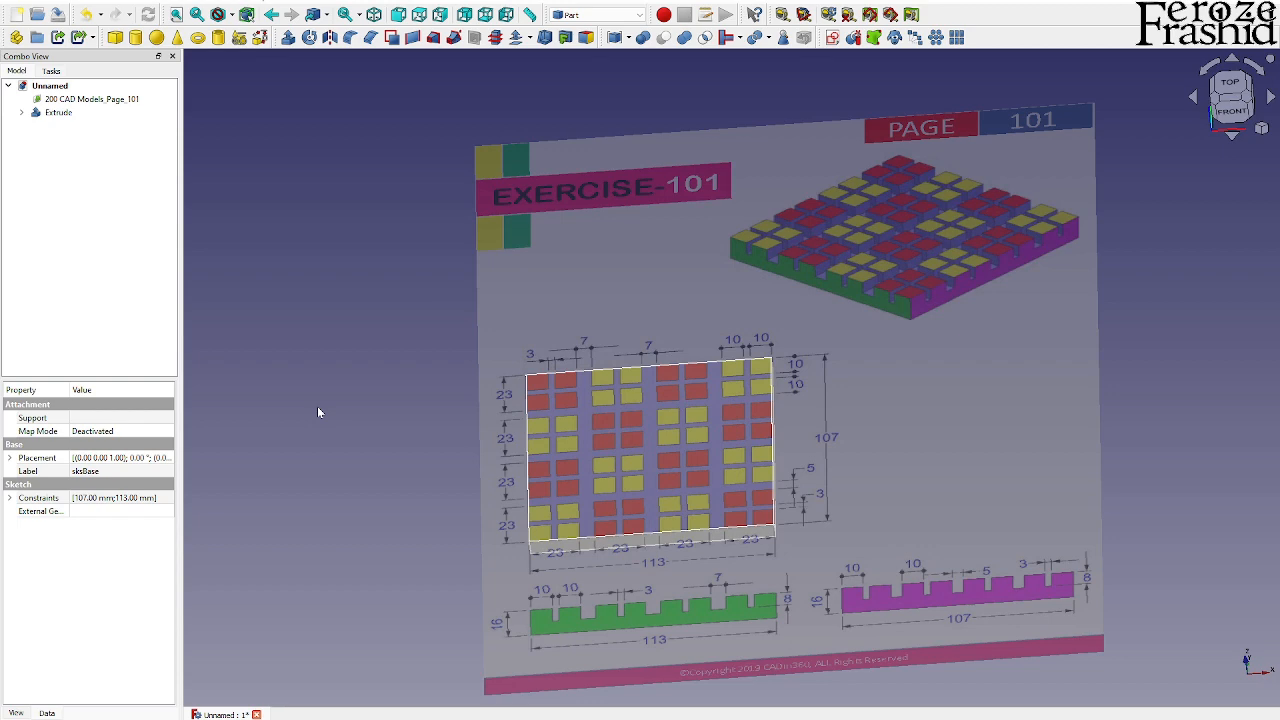
pyautogui.click(285, 408)
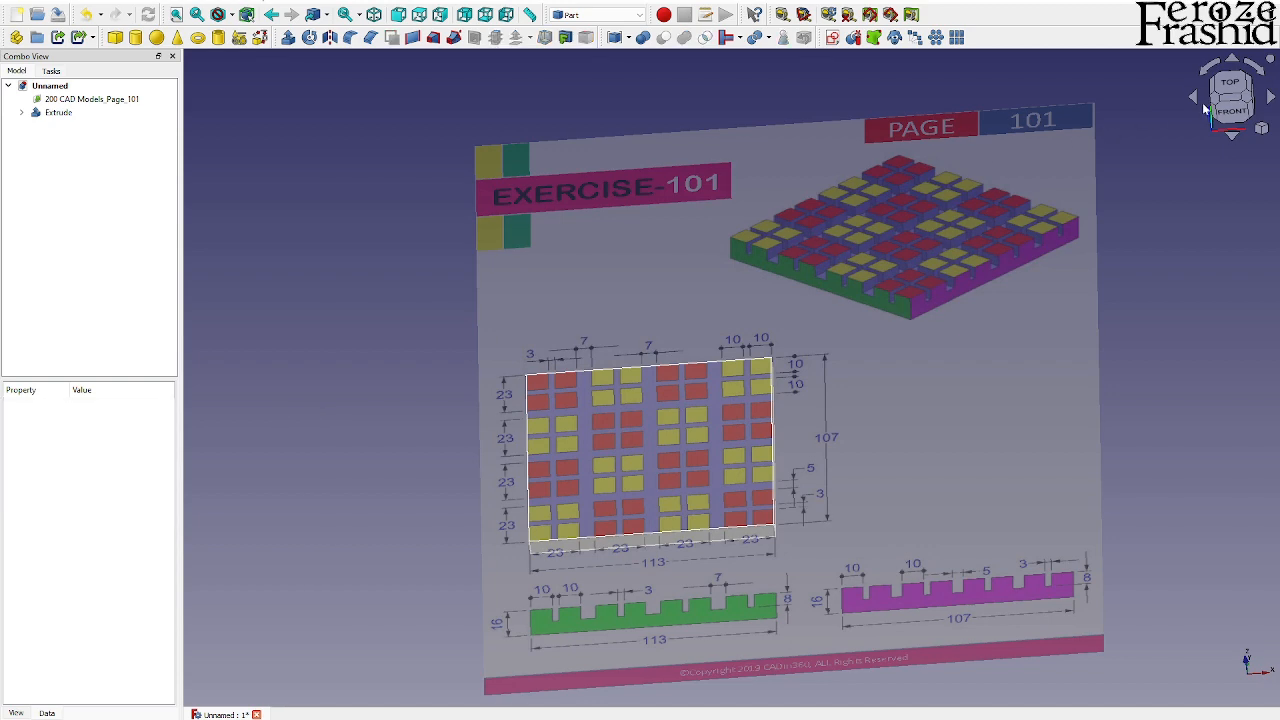
# Step: Add a cube primitive at the plan view's lower-left corner and set its height to 8 mm
pyautogui.click(1230, 82)
pyautogui.scroll(-3, 904, 487)
pyautogui.scroll(5, 608, 507)
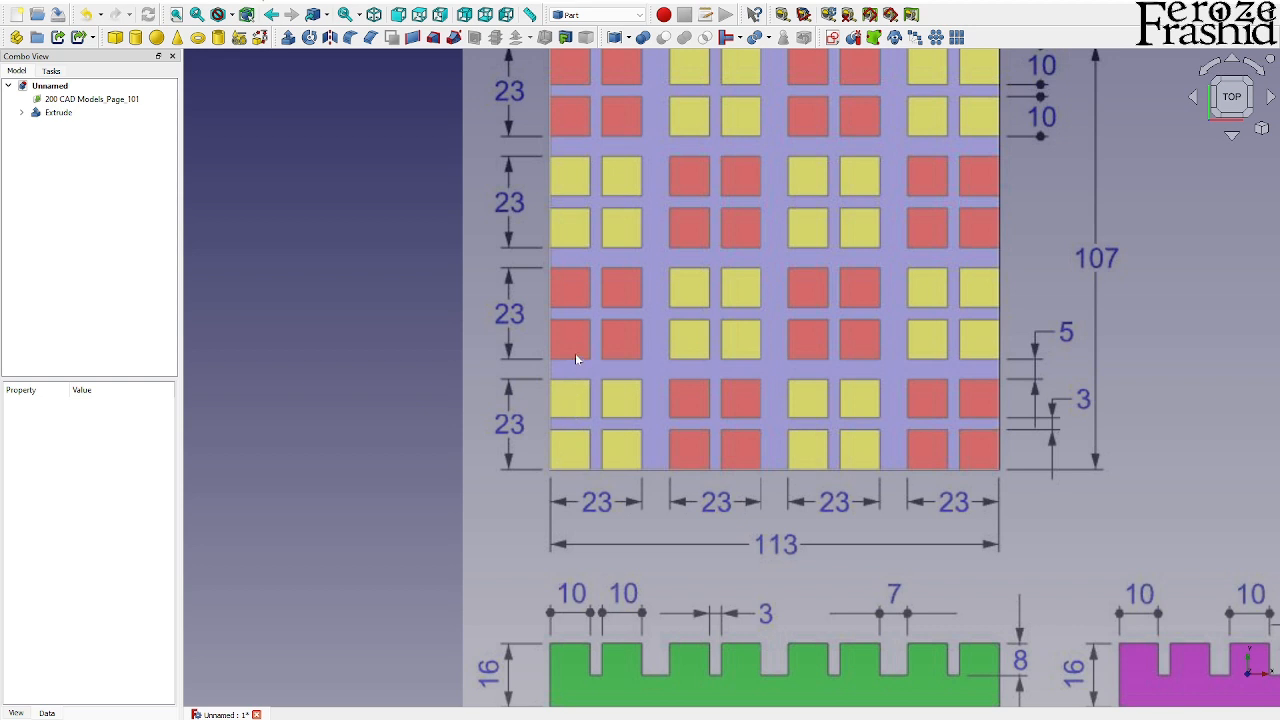
pyautogui.scroll(-1, 618, 485)
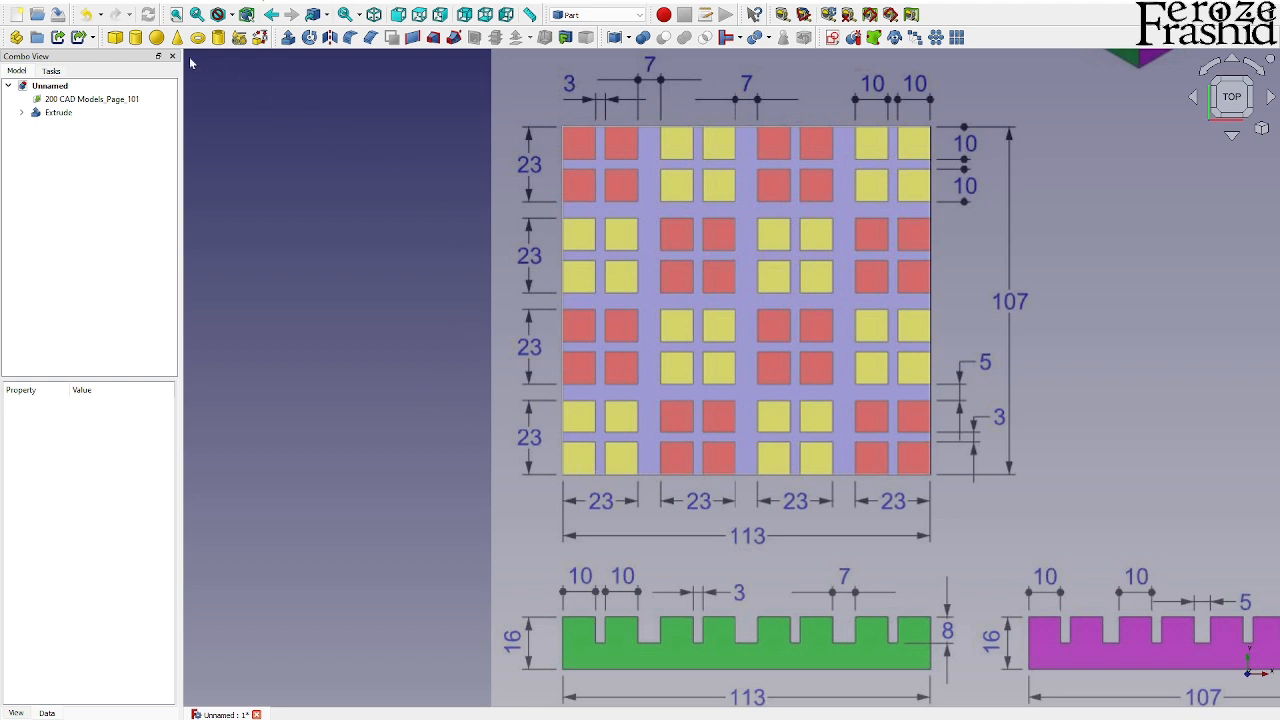
pyautogui.click(115, 37)
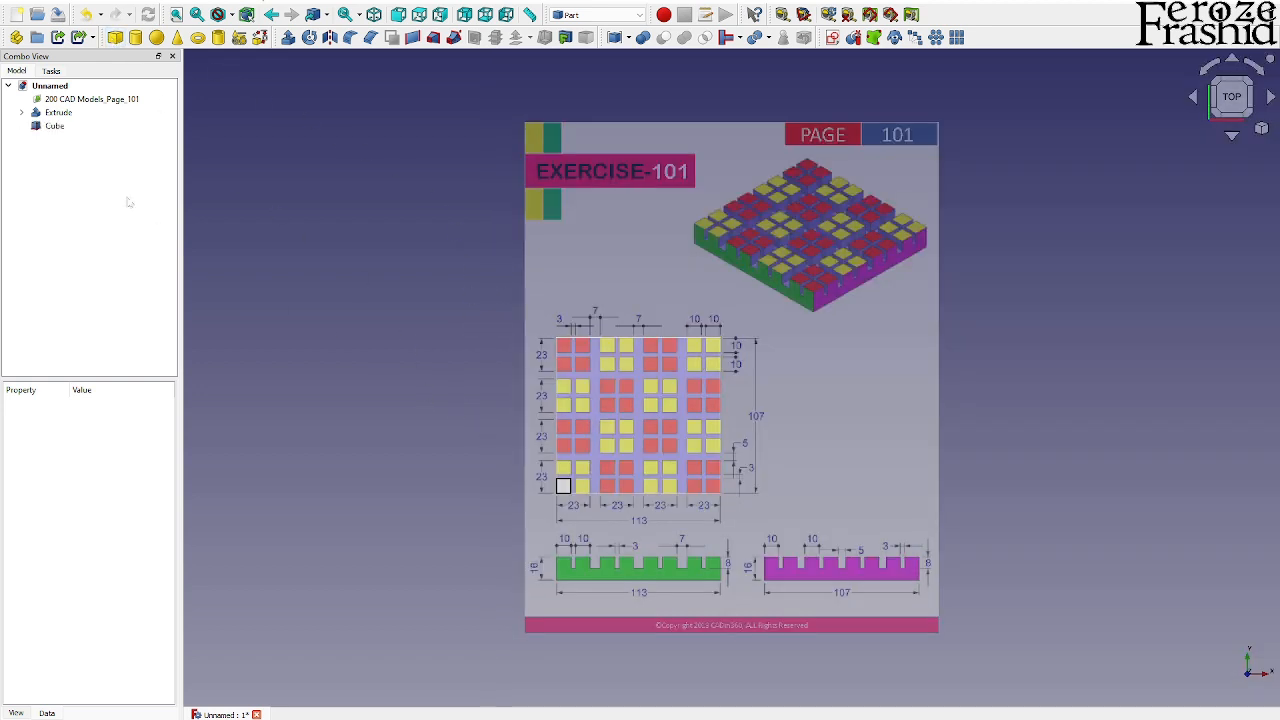
pyautogui.click(55, 126)
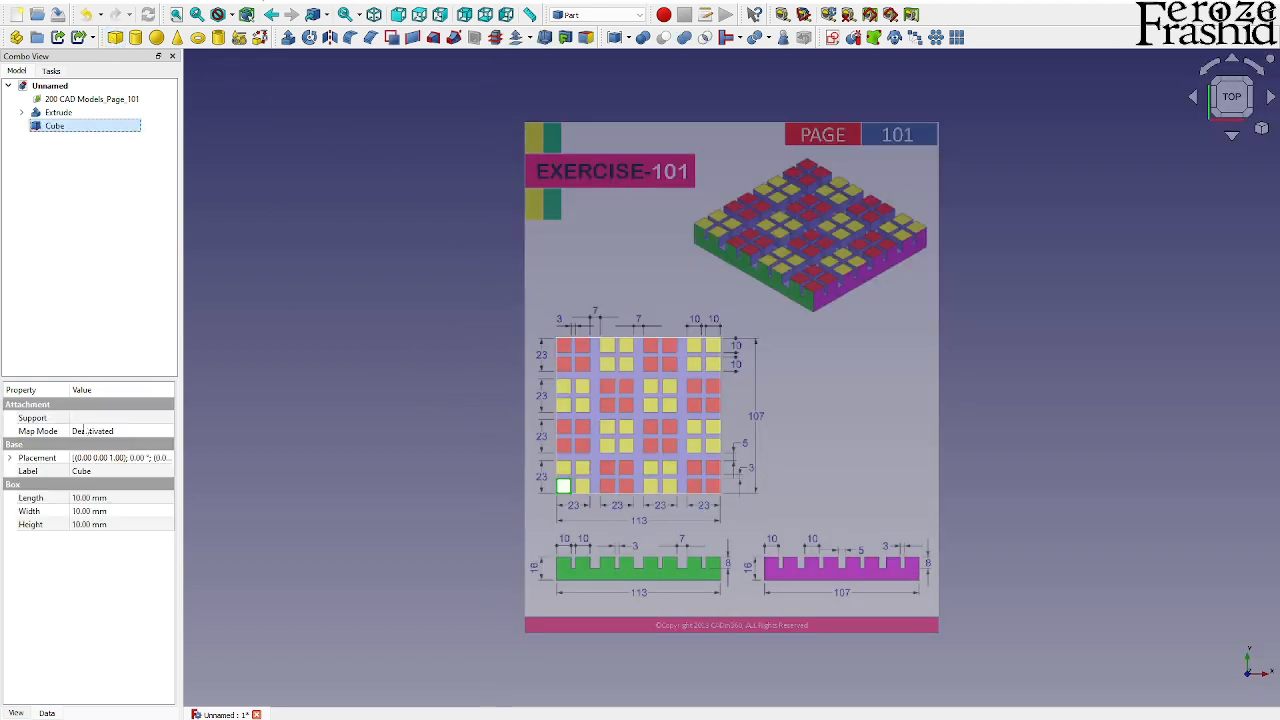
pyautogui.click(88, 524)
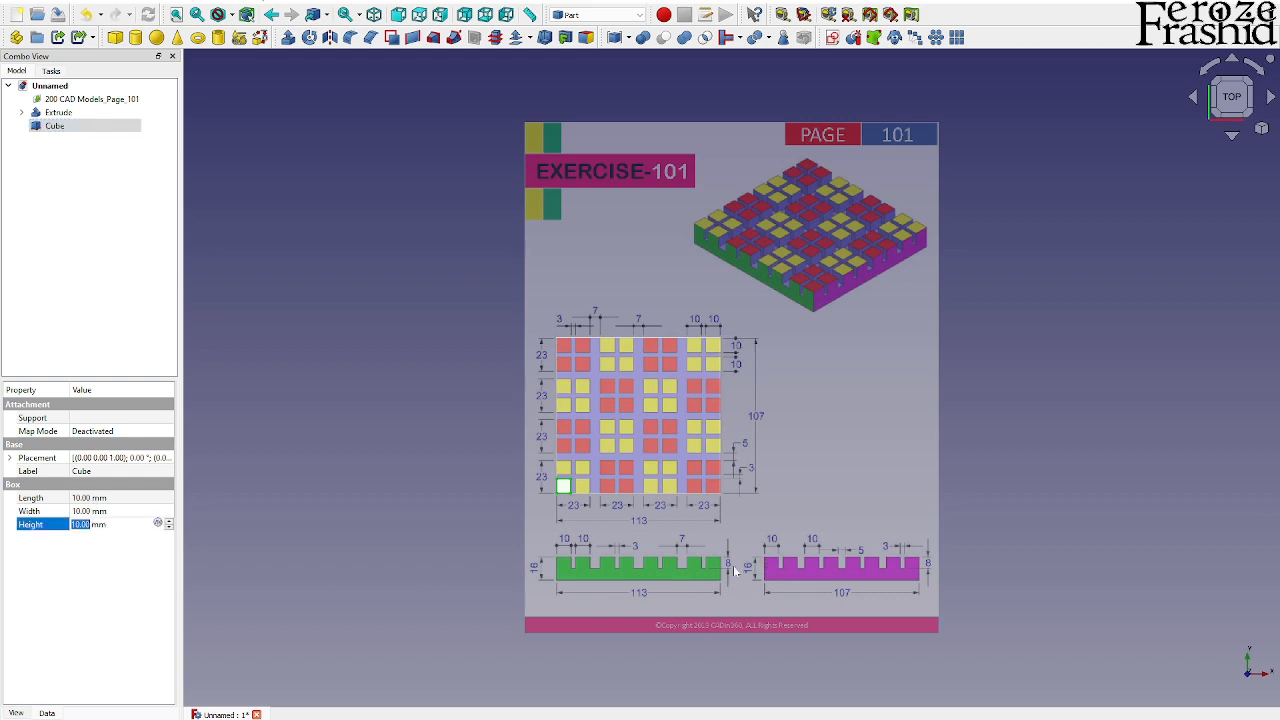
pyautogui.write('8')
pyautogui.press('Return')
pyautogui.click(632, 646)
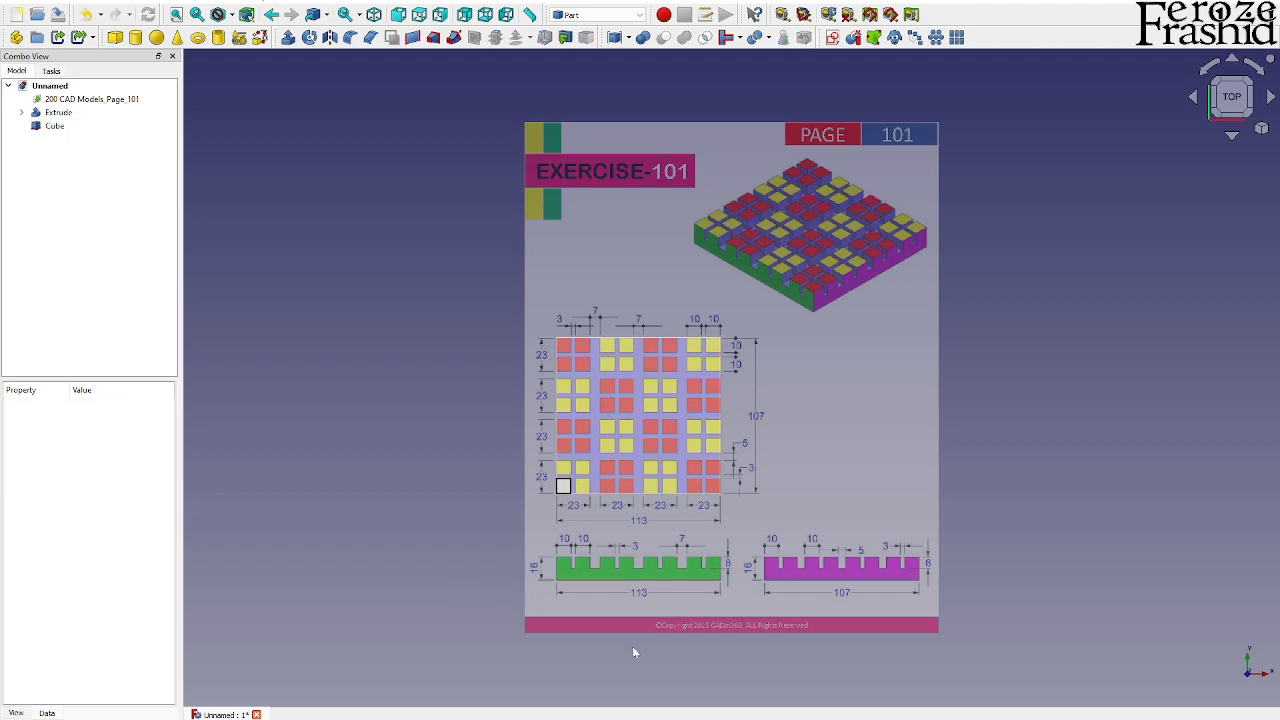
# Step: Rename the corner cube as BaseCube
pyautogui.moveTo(592, 624); pyautogui.dragTo(678, 544, button='middle')
pyautogui.scroll(10, 532, 515)
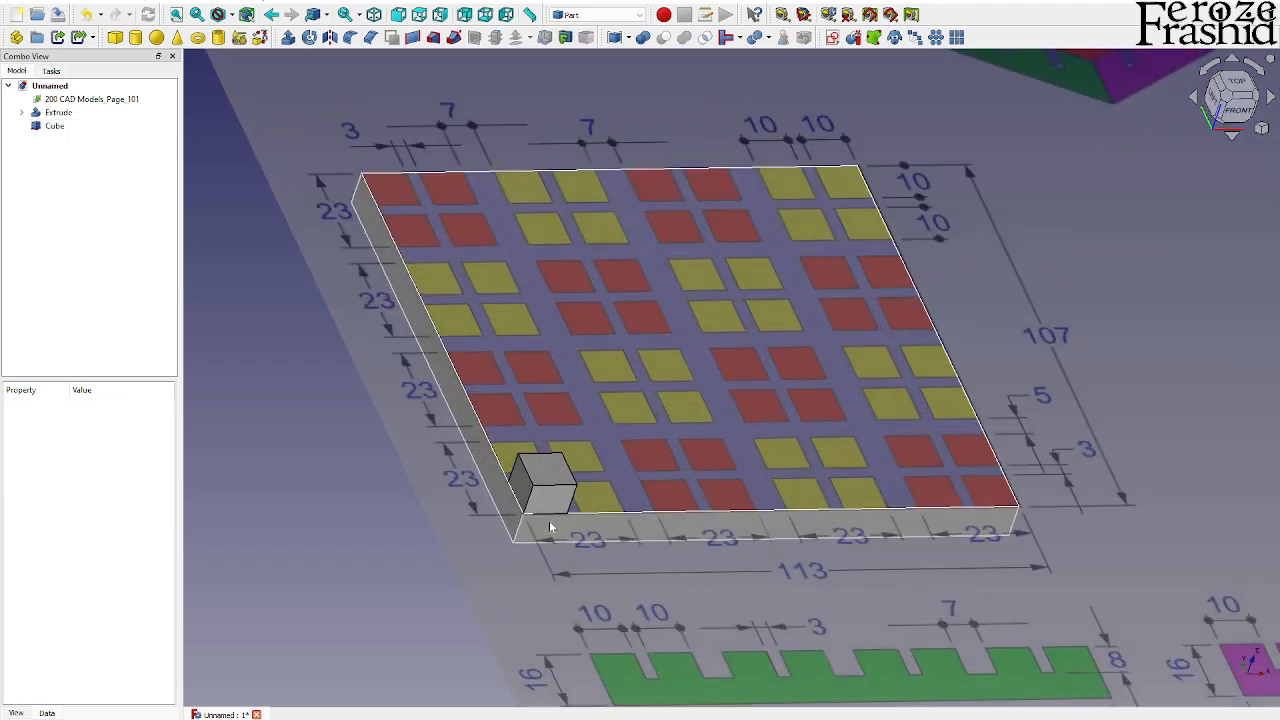
pyautogui.click(538, 481)
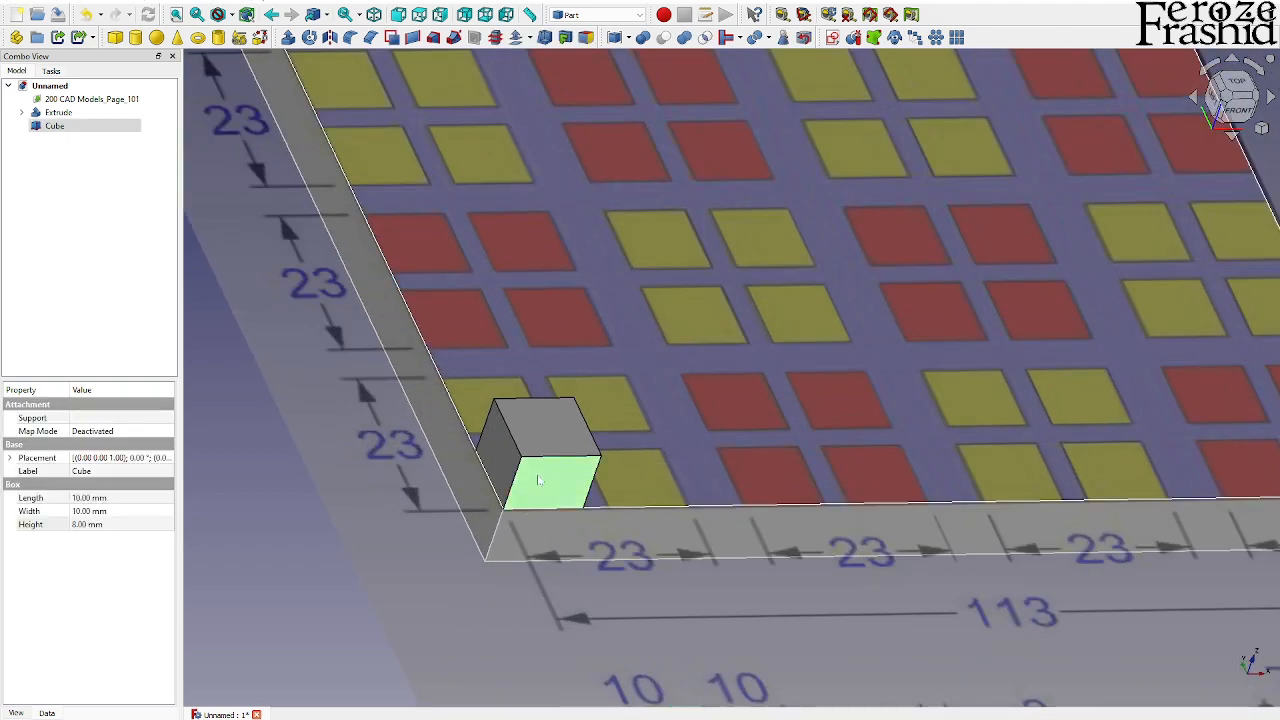
pyautogui.click(55, 127)
pyautogui.click(90, 219)
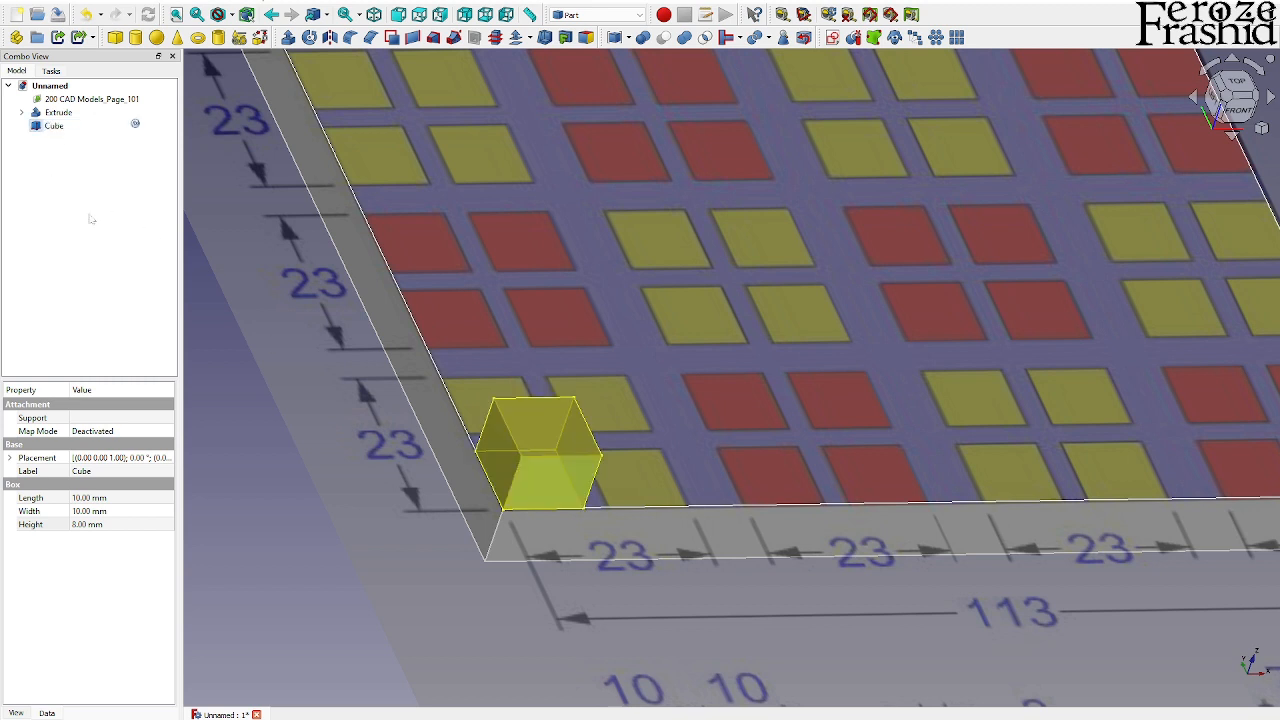
pyautogui.write('Base')
pyautogui.press('Return')
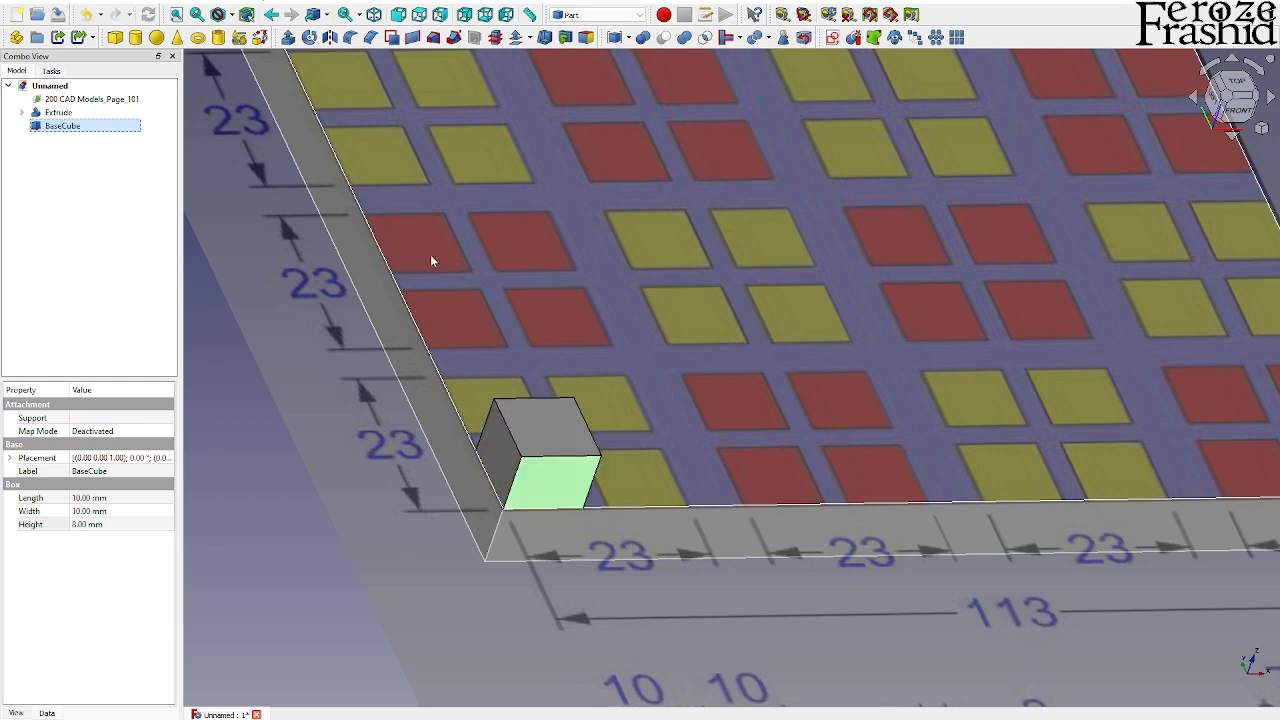
pyautogui.scroll(-3, 580, 300)
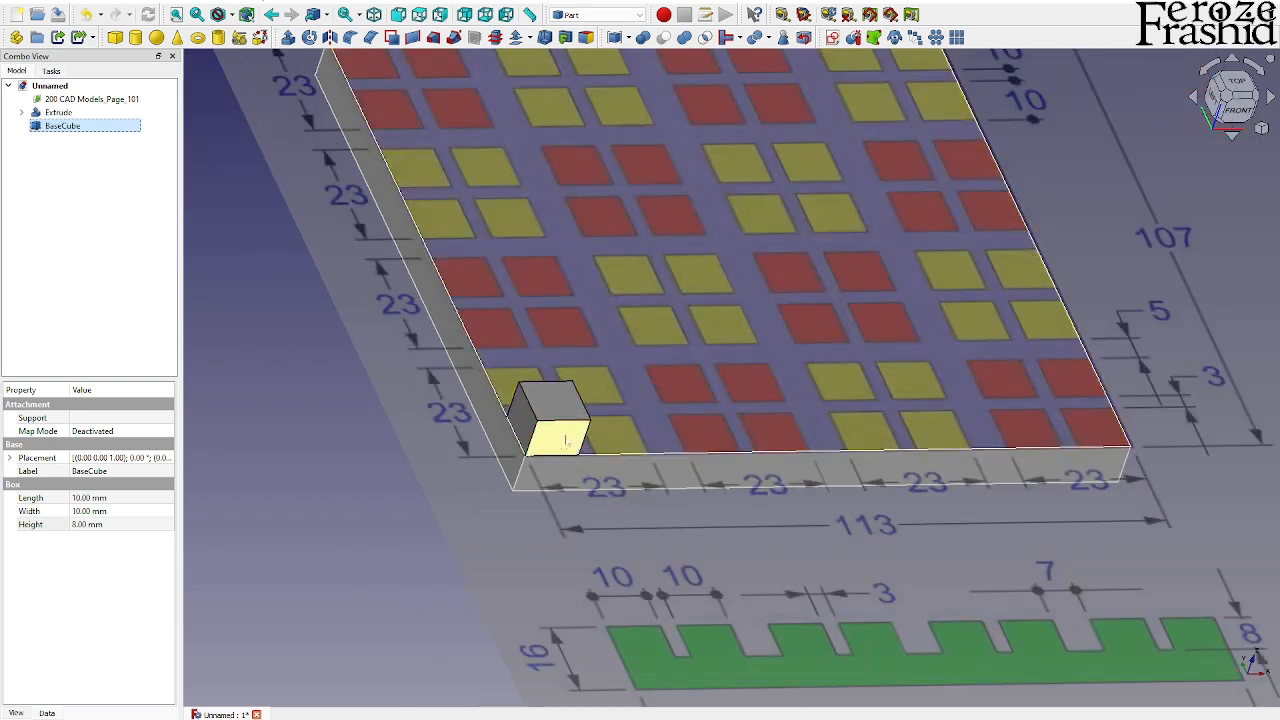
pyautogui.click(566, 441)
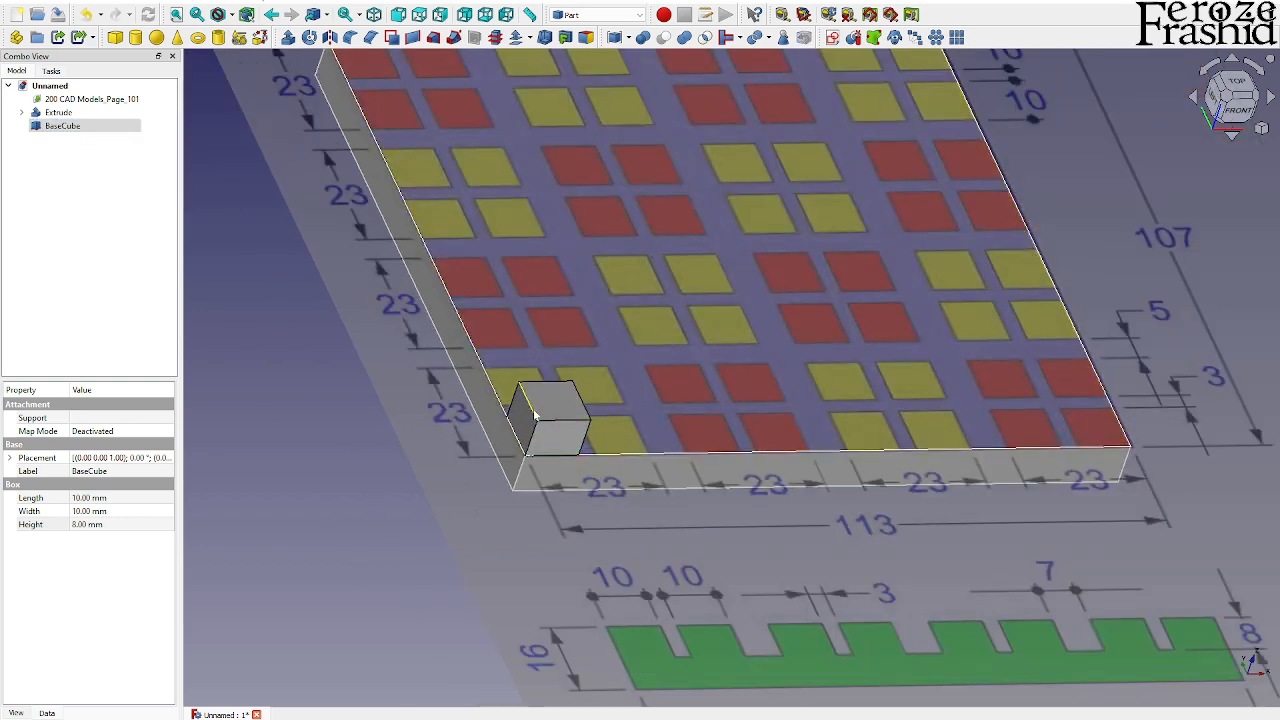
pyautogui.click(343, 594)
pyautogui.scroll(-3, 744, 472)
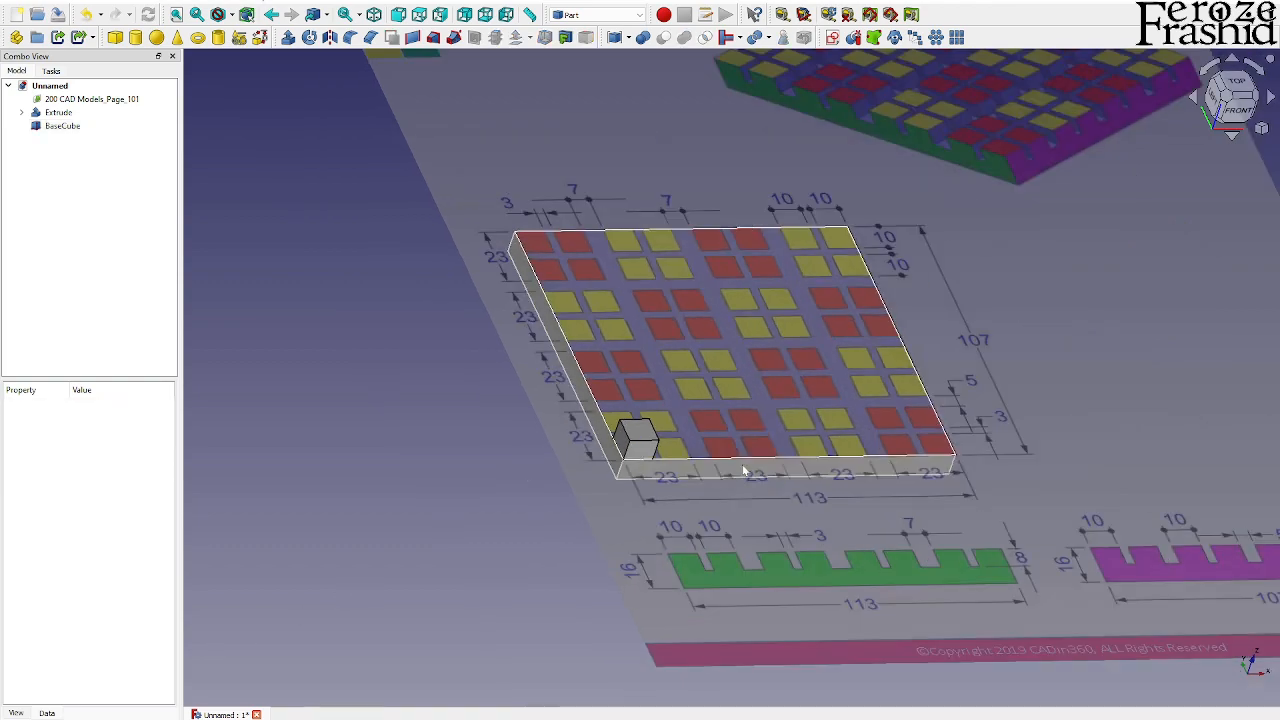
pyautogui.press('2')
pyautogui.scroll(3, 650, 440)
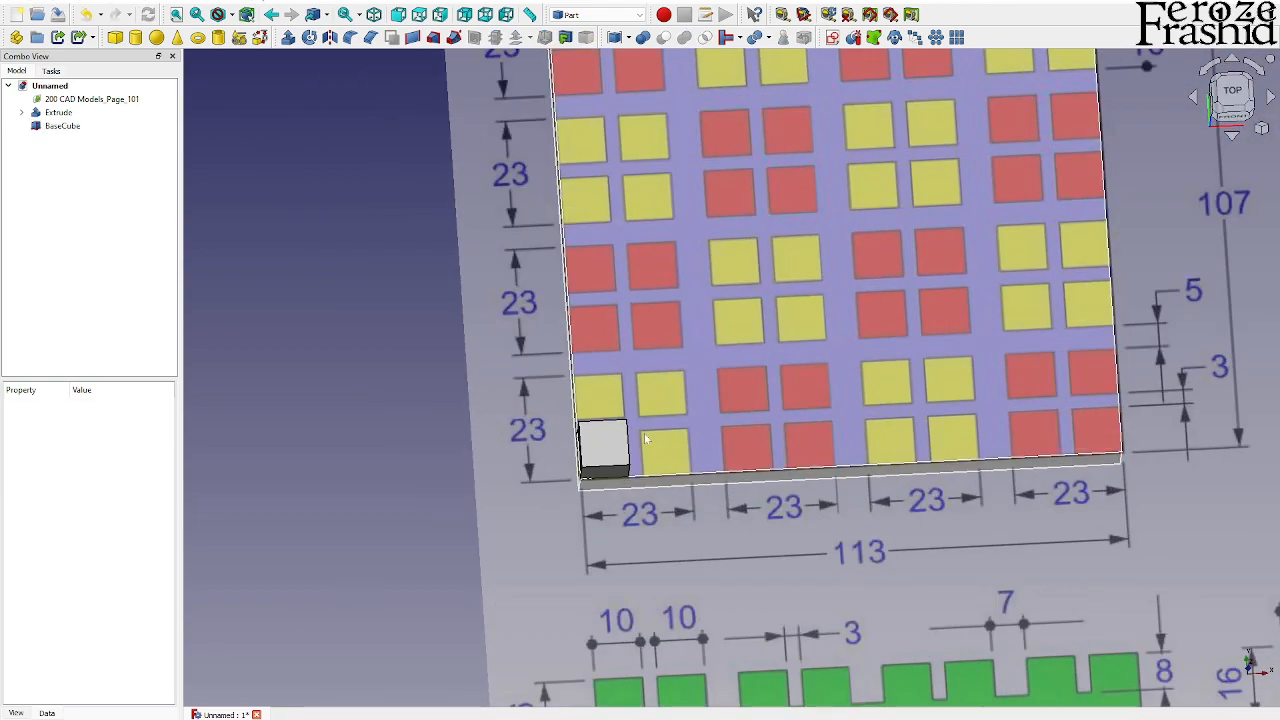
pyautogui.moveTo(645, 438); pyautogui.dragTo(634, 436, button='middle')
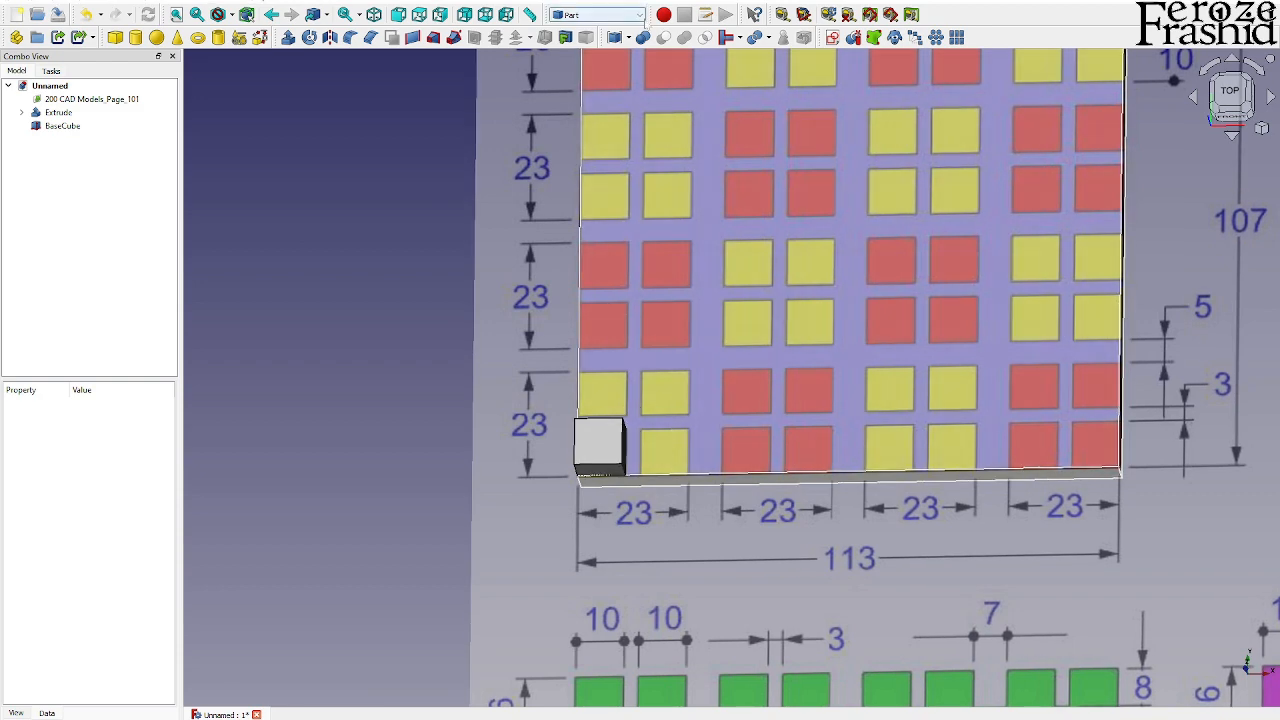
# Step: Switch to the Lattice2 workbench, create a linear array of placements, and enlarge the property area to show its settings
pyautogui.click(597, 14)
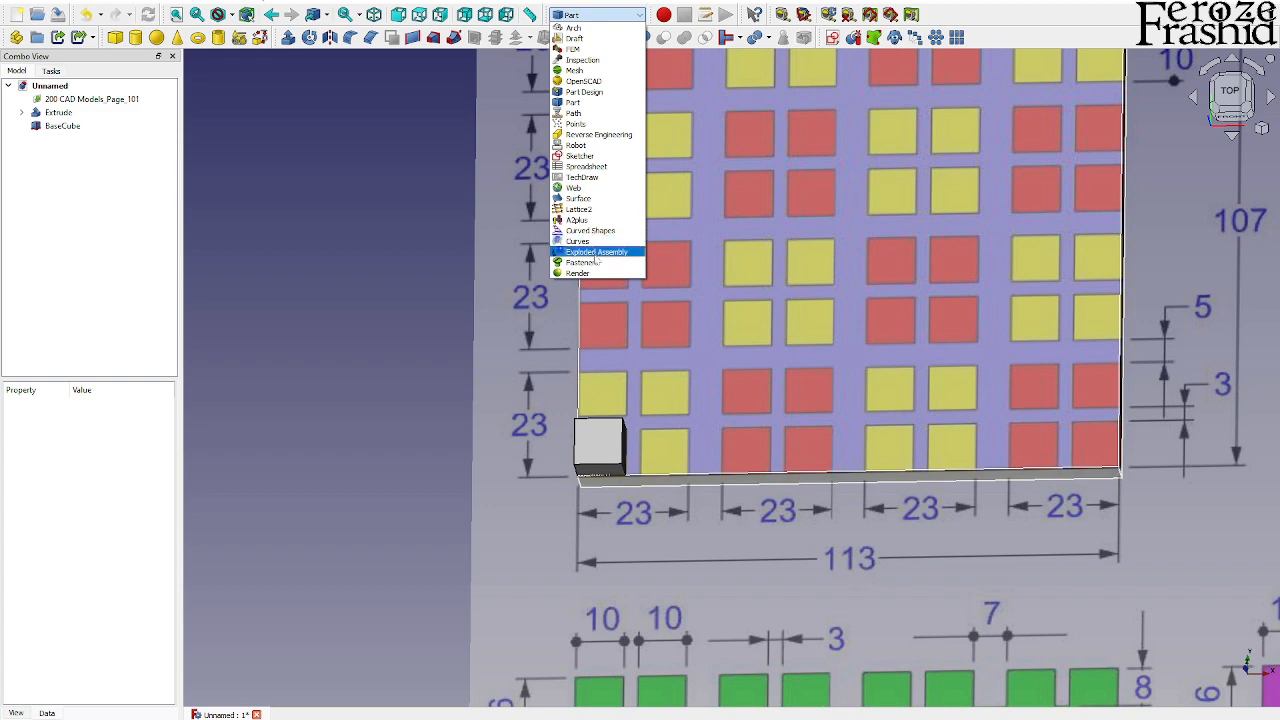
pyautogui.click(597, 209)
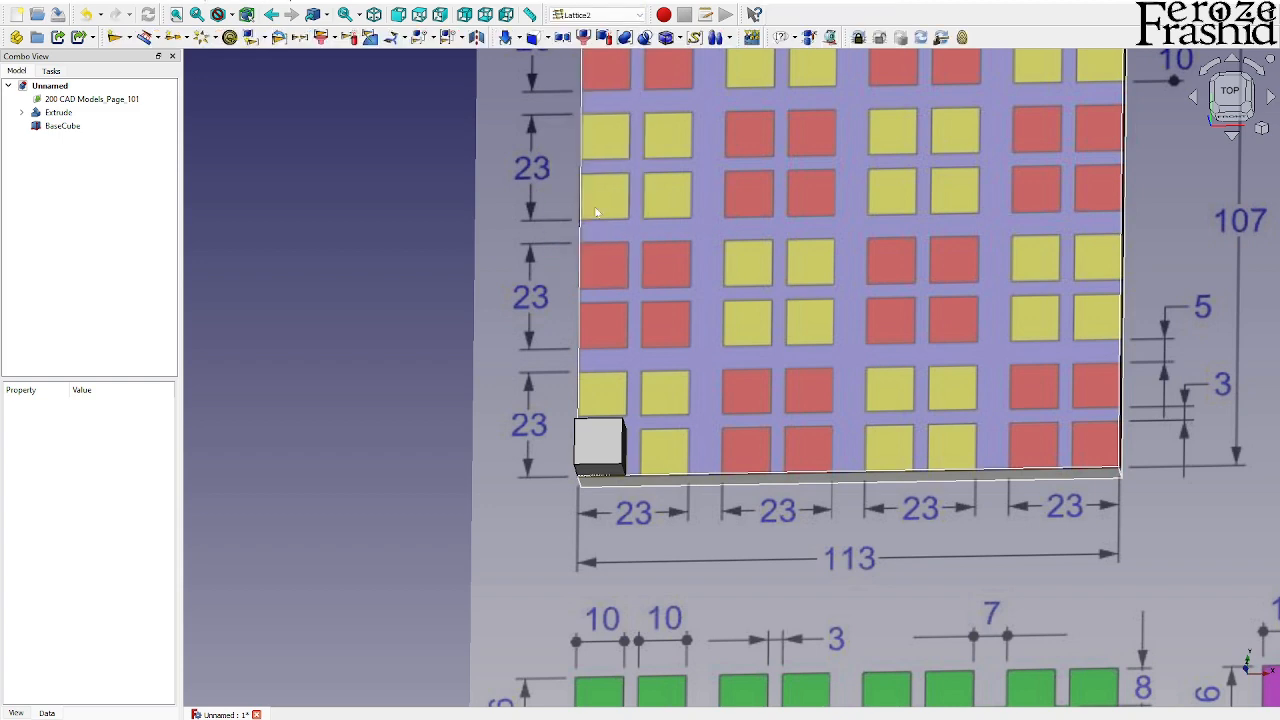
pyautogui.click(1232, 92)
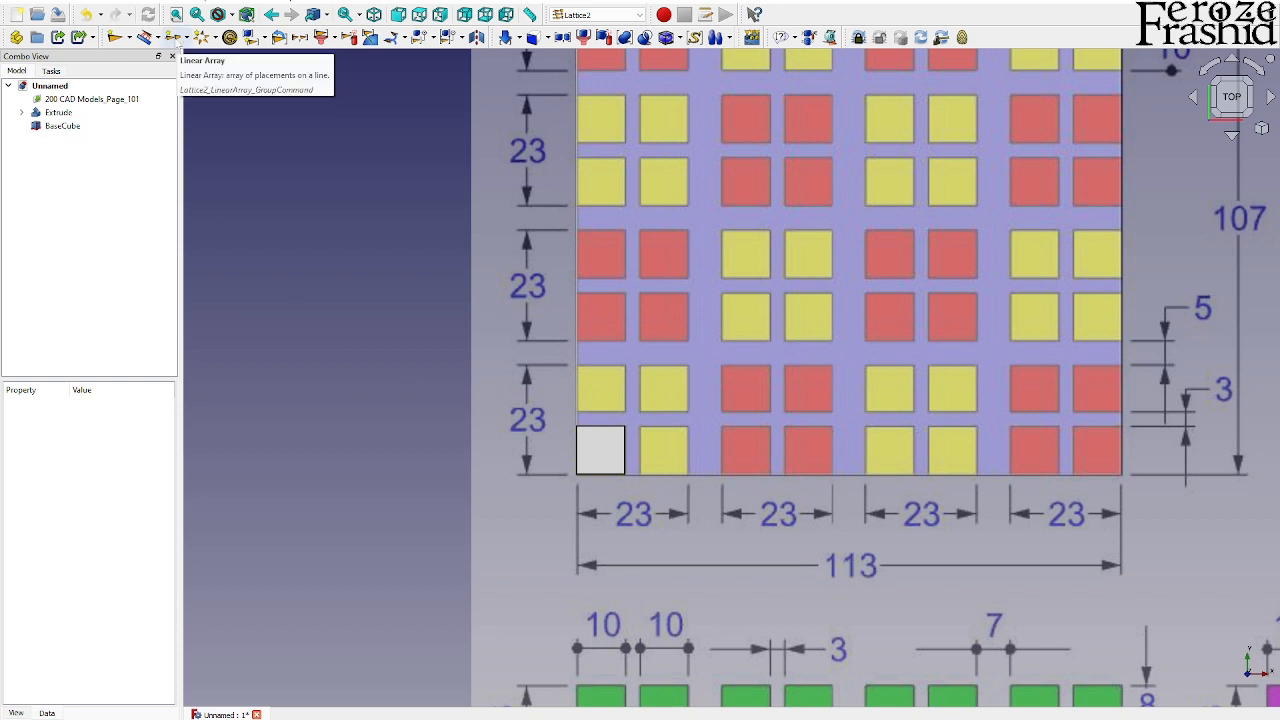
pyautogui.click(173, 38)
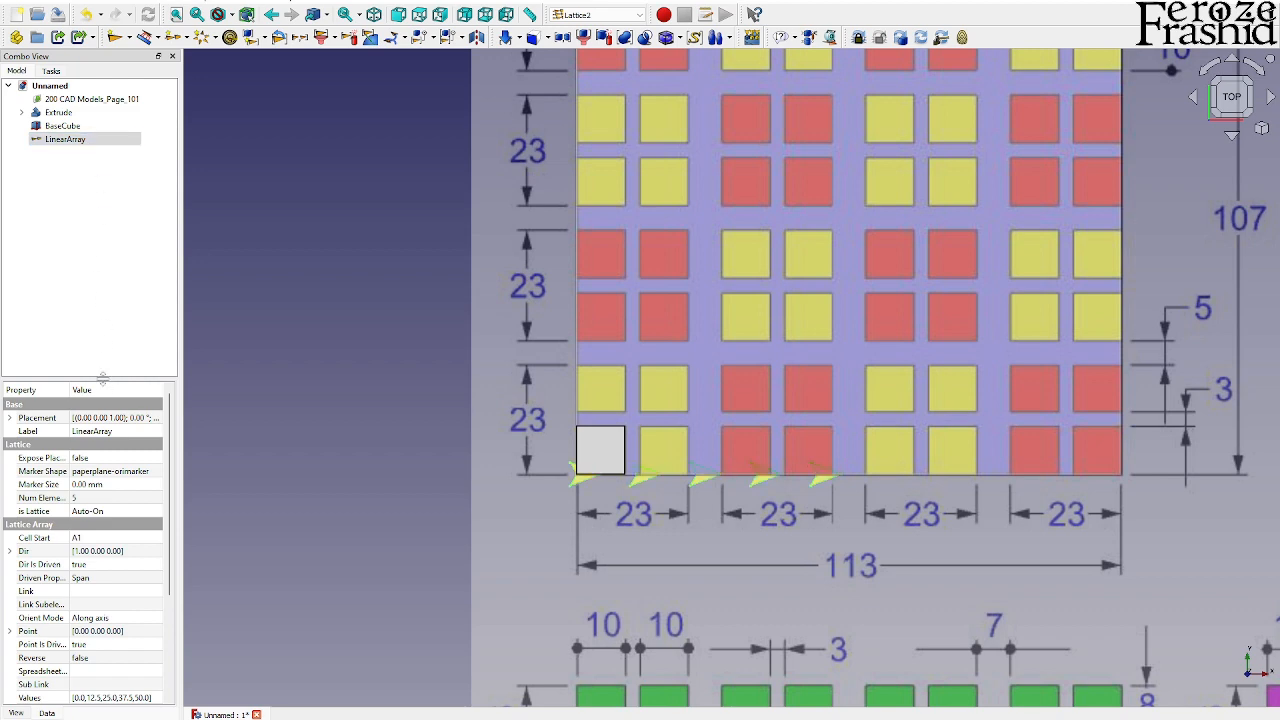
pyautogui.moveTo(105, 381); pyautogui.dragTo(122, 256)
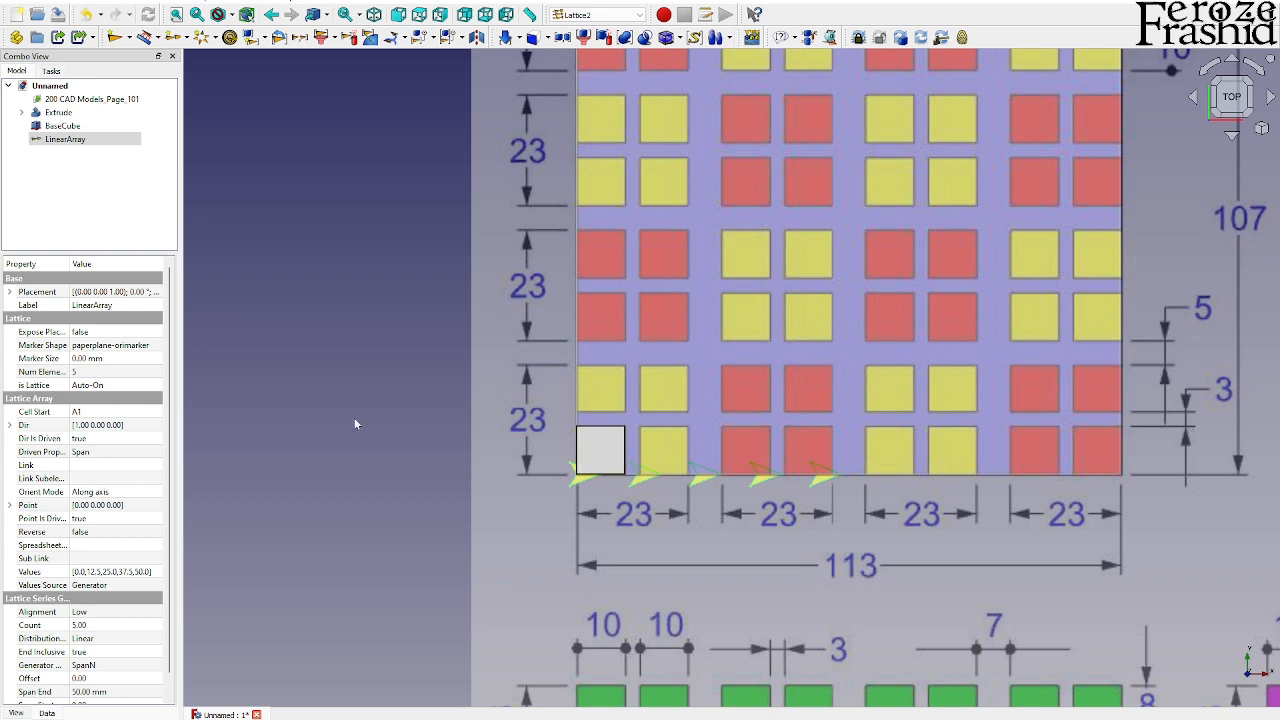
# Step: Set the linear array's count to 2 and its generator mode to StepN
pyautogui.scroll(-1, 105, 520)
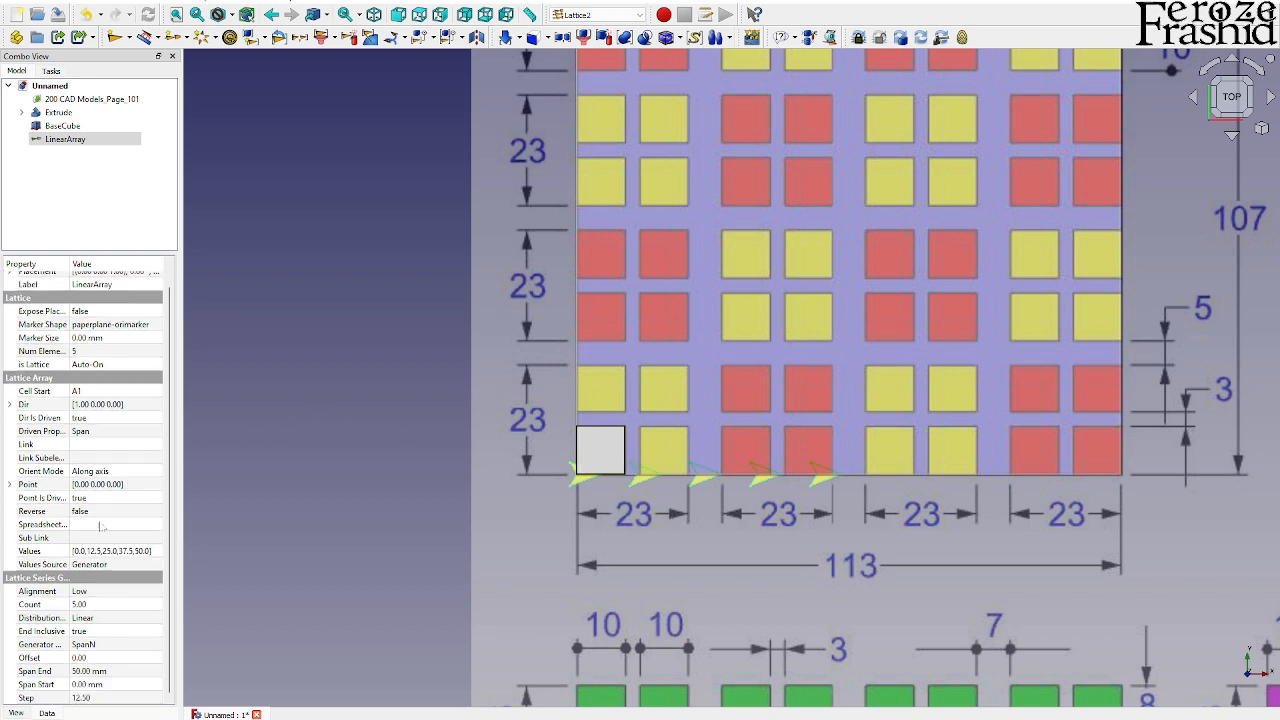
pyautogui.click(80, 604)
pyautogui.write('7')
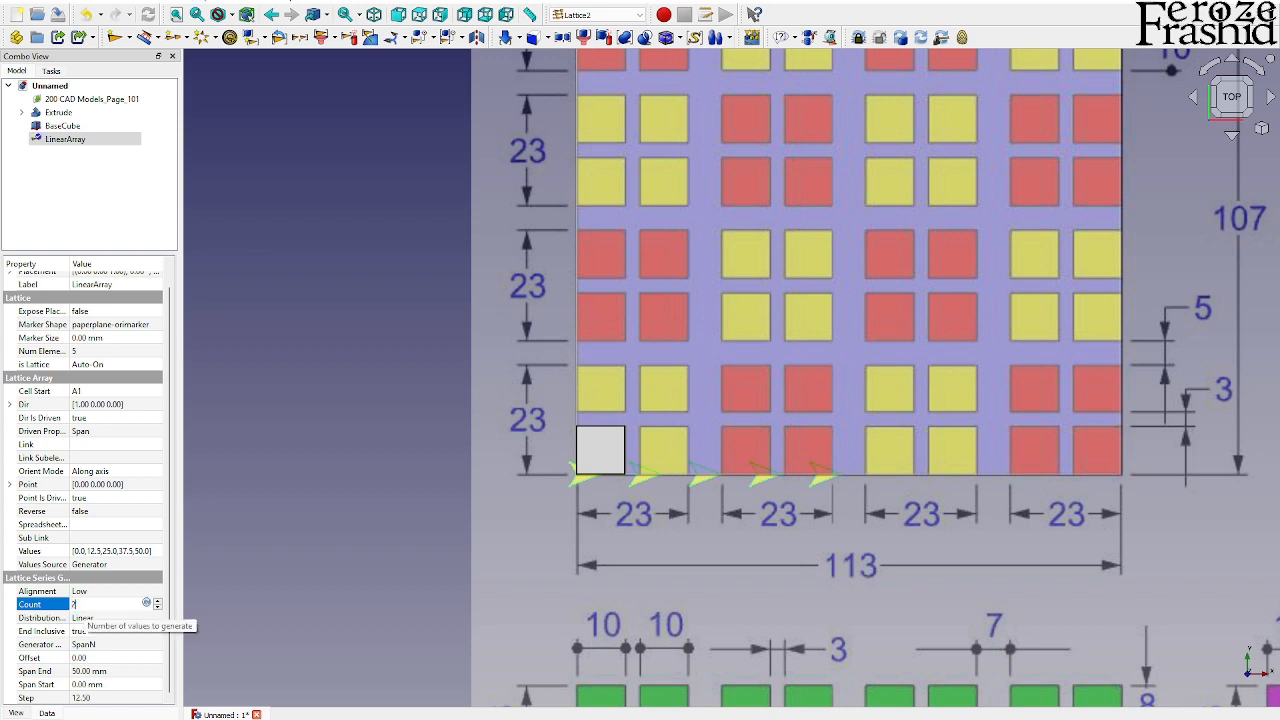
pyautogui.click(100, 671)
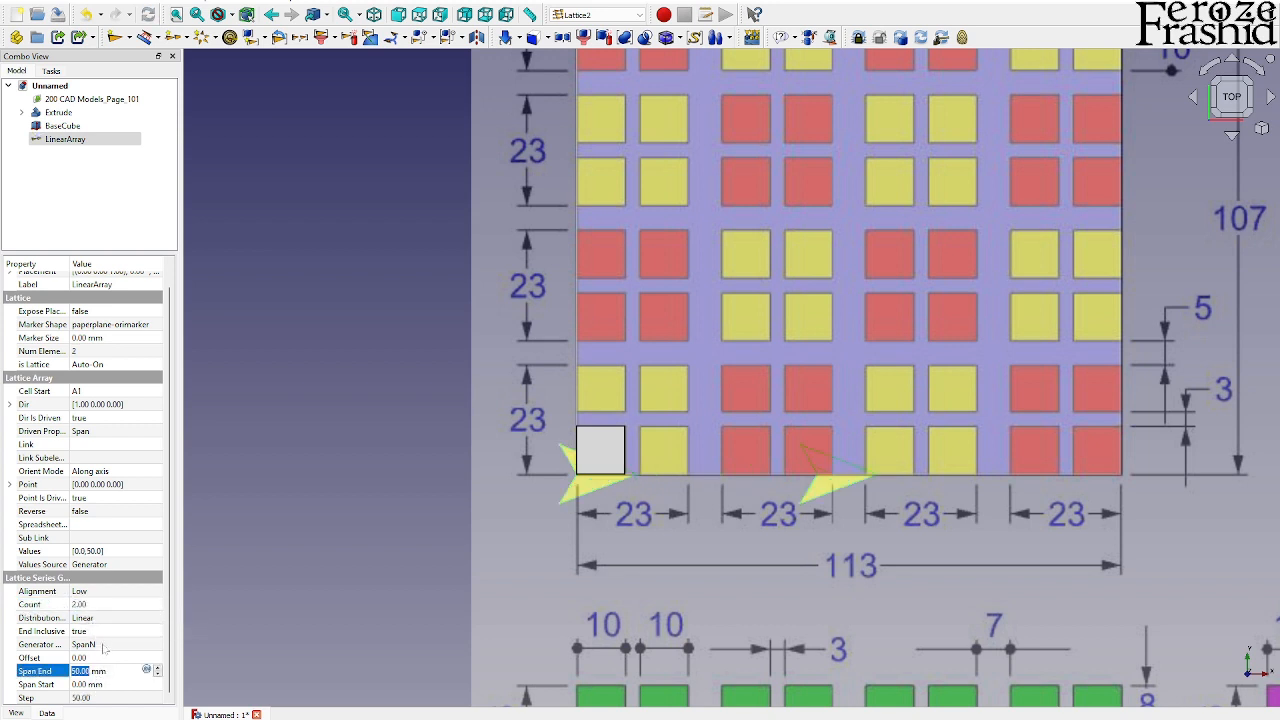
pyautogui.click(104, 644)
pyautogui.click(104, 644)
pyautogui.click(108, 671)
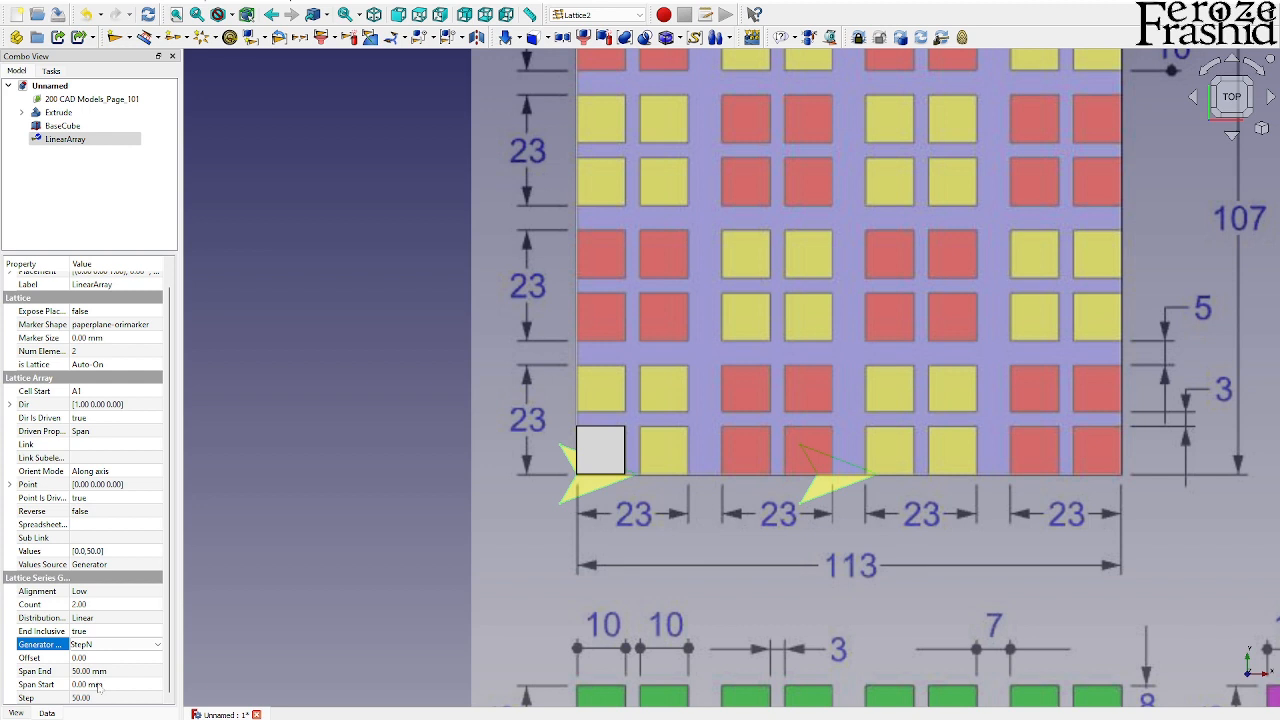
# Step: Set the linear array's step to 2
pyautogui.click(88, 697)
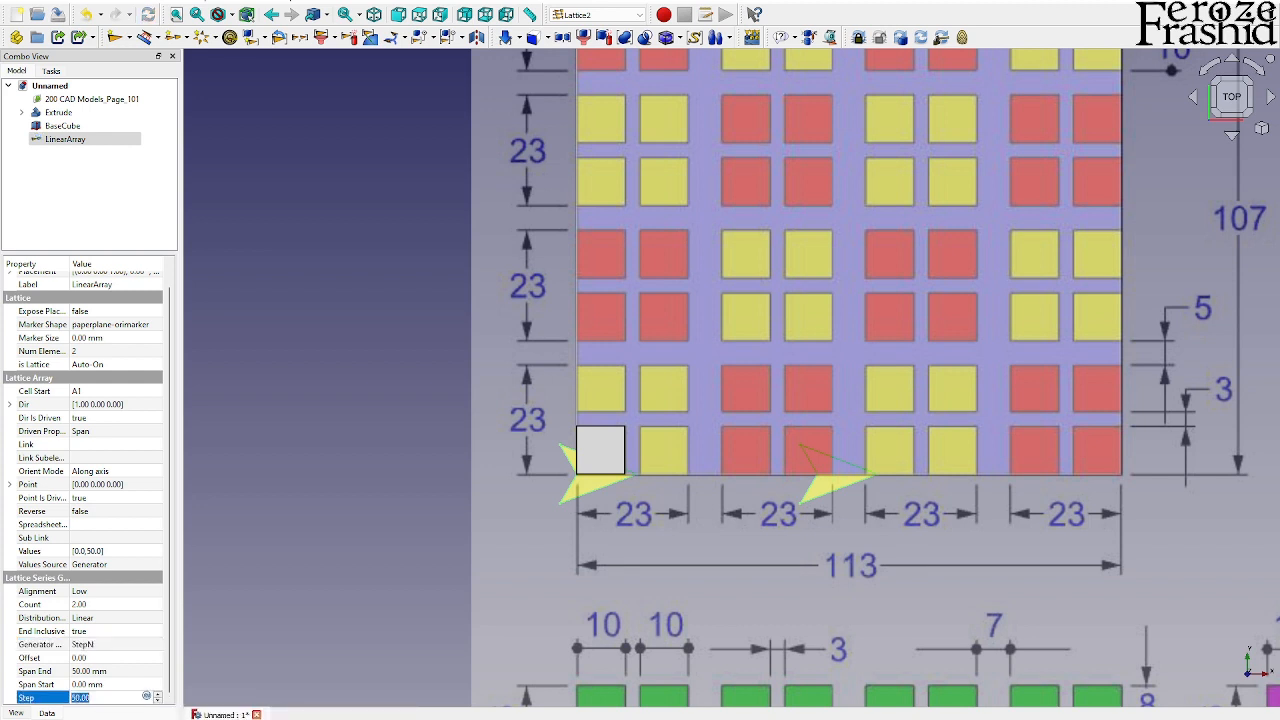
pyautogui.write('2')
pyautogui.click(110, 660)
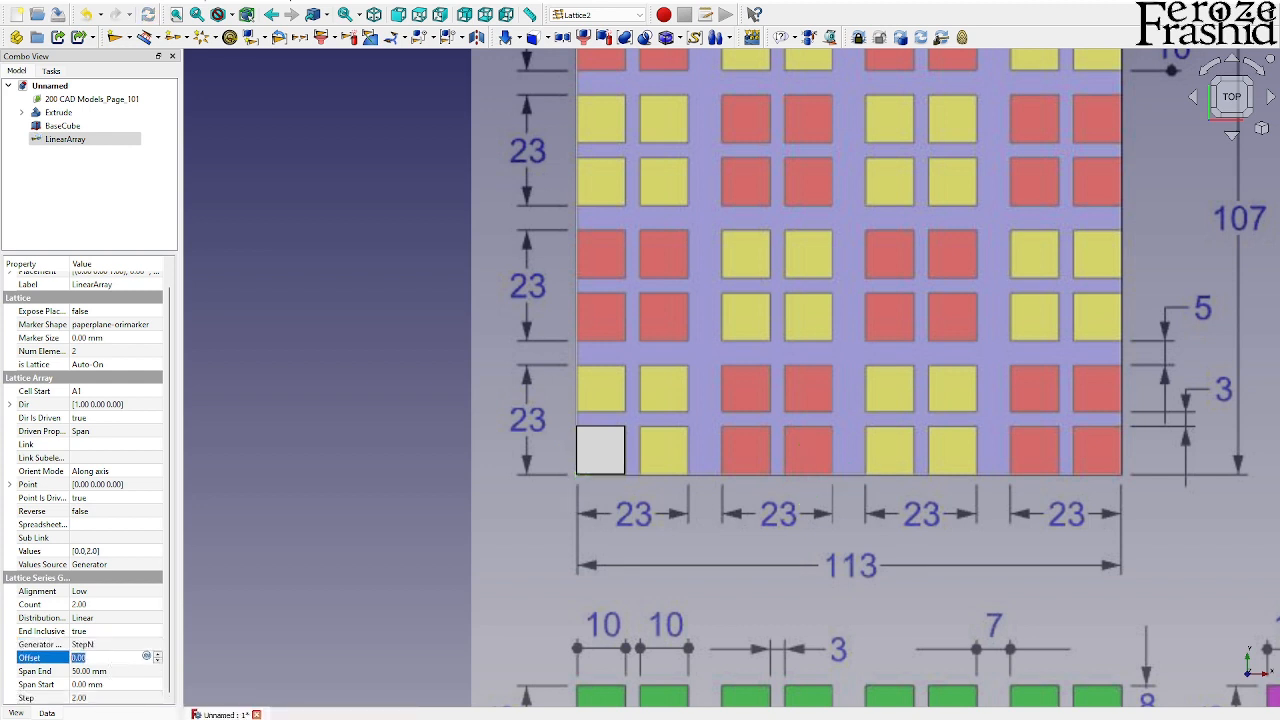
# Step: Examine the spacing of the array's placement markers along the bottom front edge of the corner cube
pyautogui.scroll(5, 608, 505)
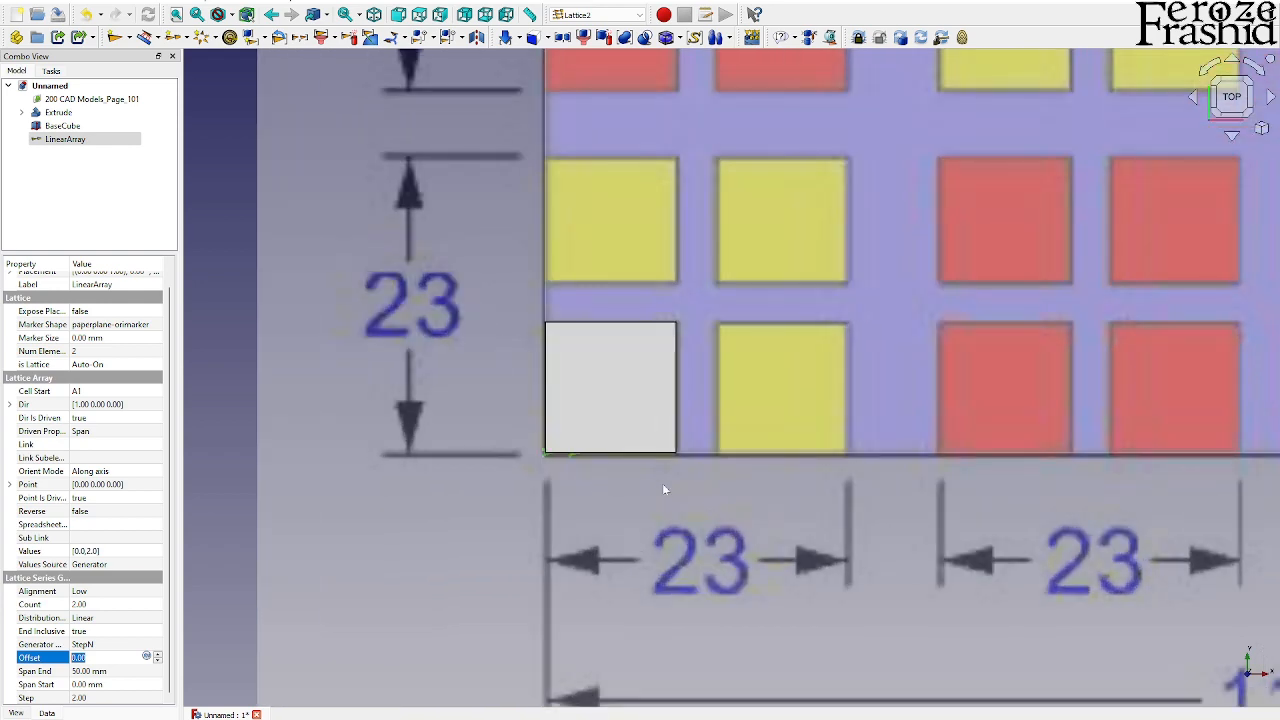
pyautogui.moveTo(666, 489); pyautogui.dragTo(699, 353, button='middle')
pyautogui.scroll(4, 578, 452)
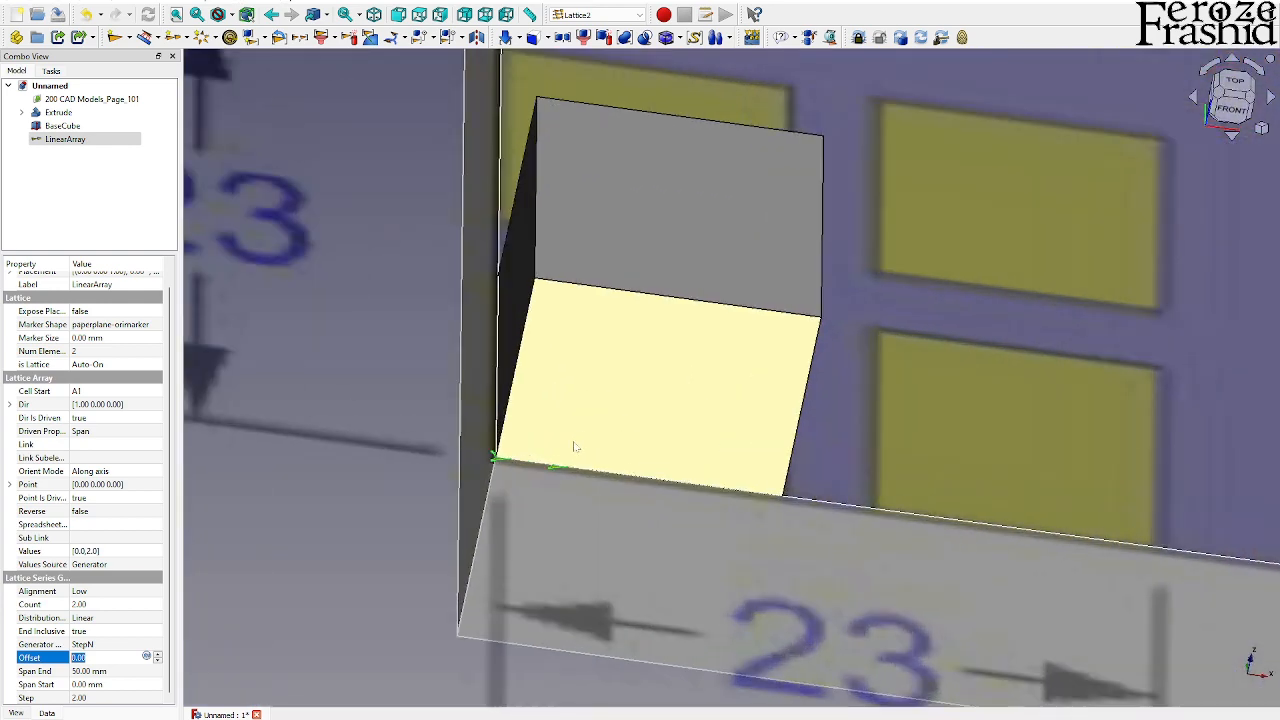
pyautogui.scroll(3, 501, 465)
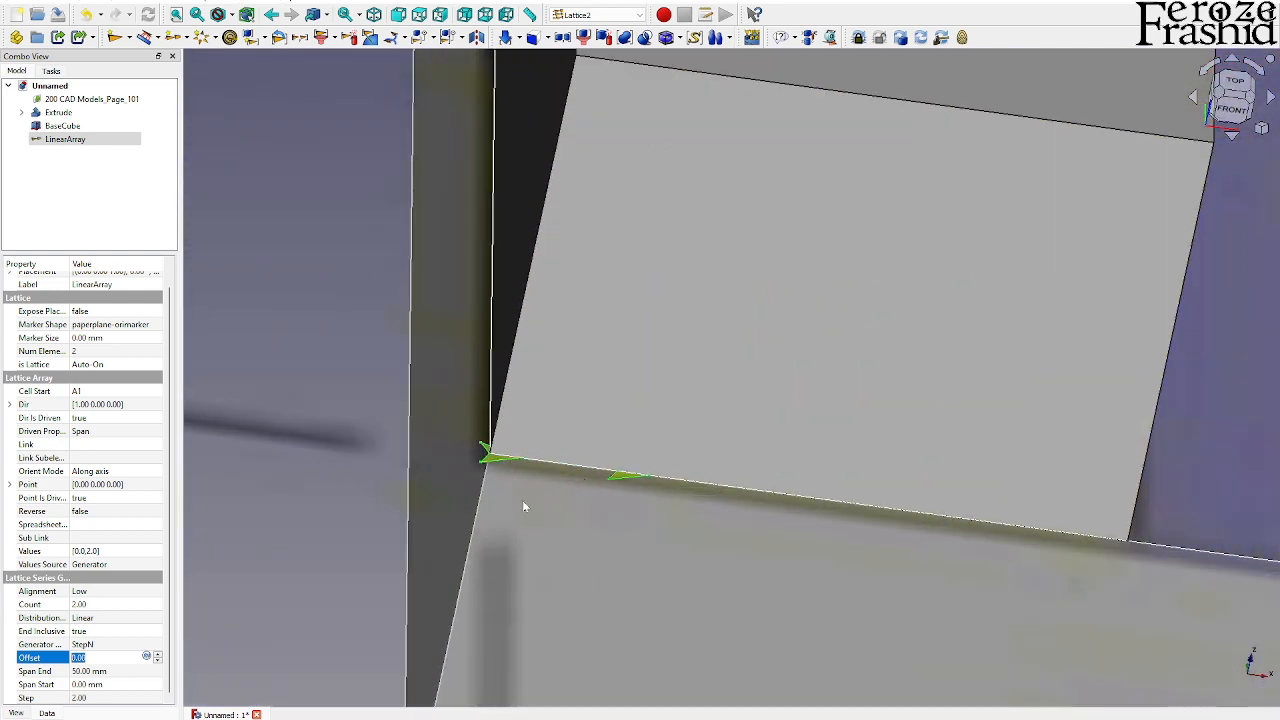
pyautogui.scroll(-4, 522, 505)
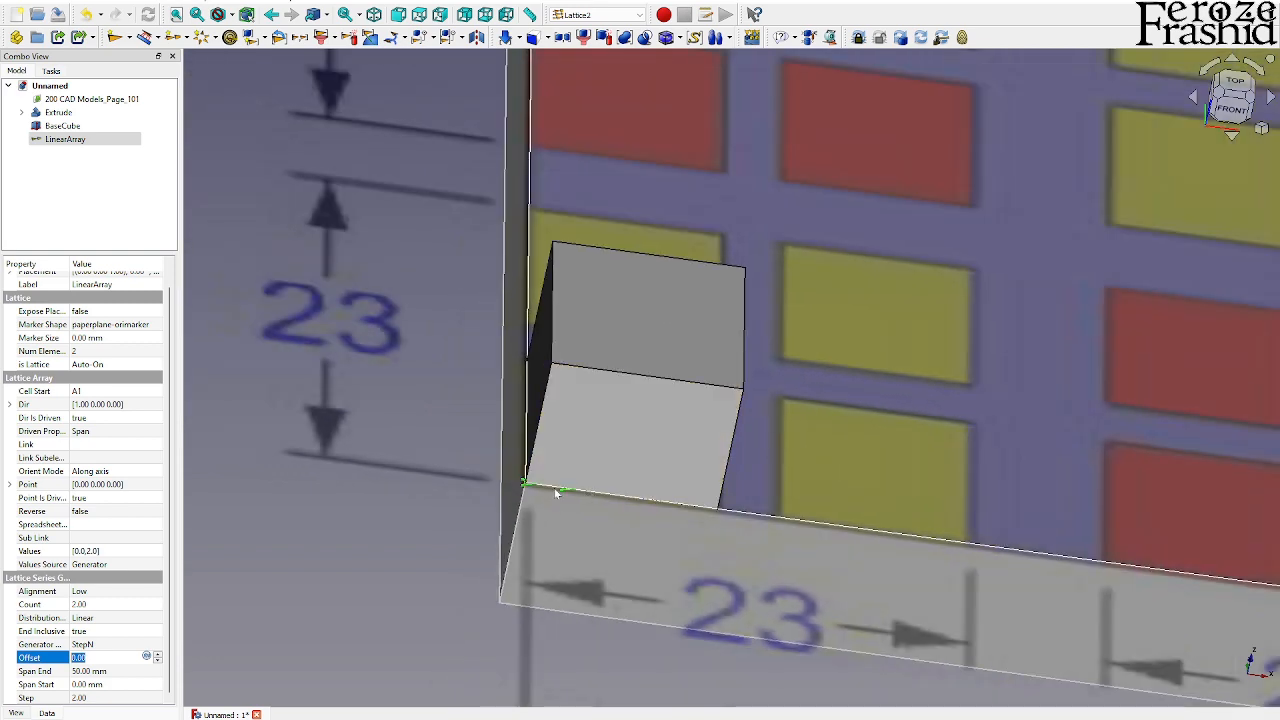
pyautogui.scroll(-2, 557, 492)
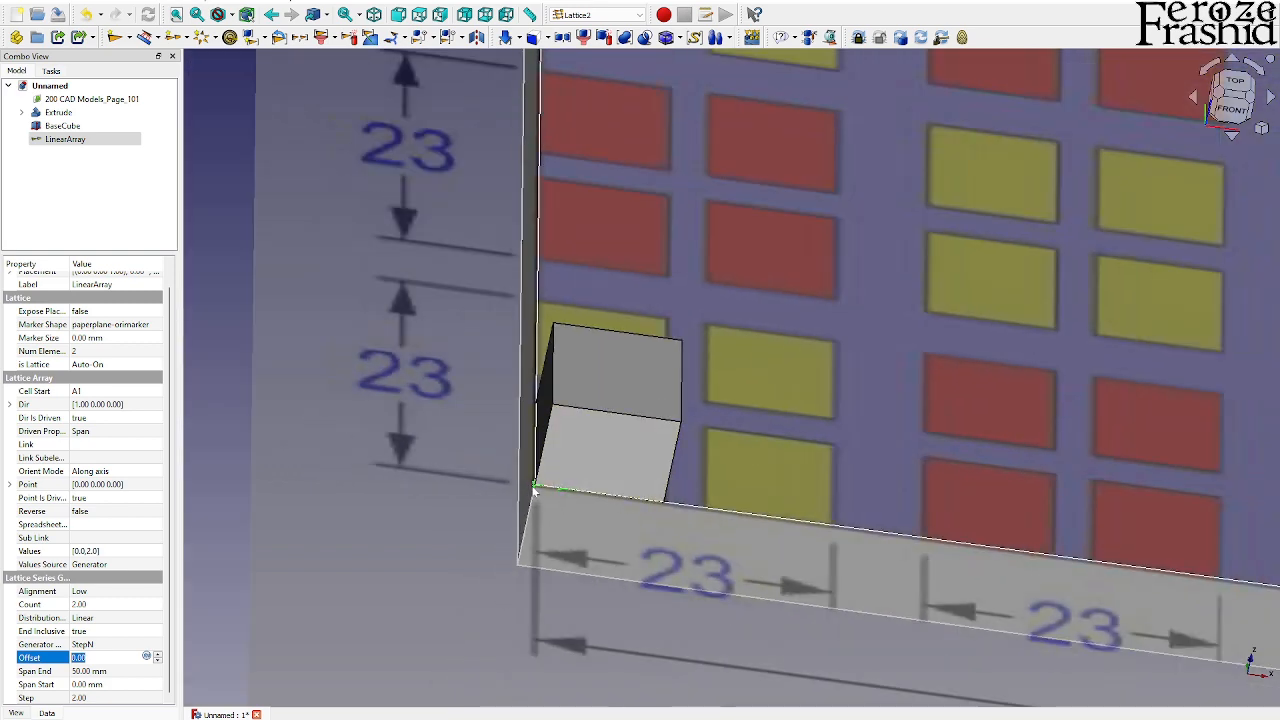
pyautogui.scroll(5, 534, 490)
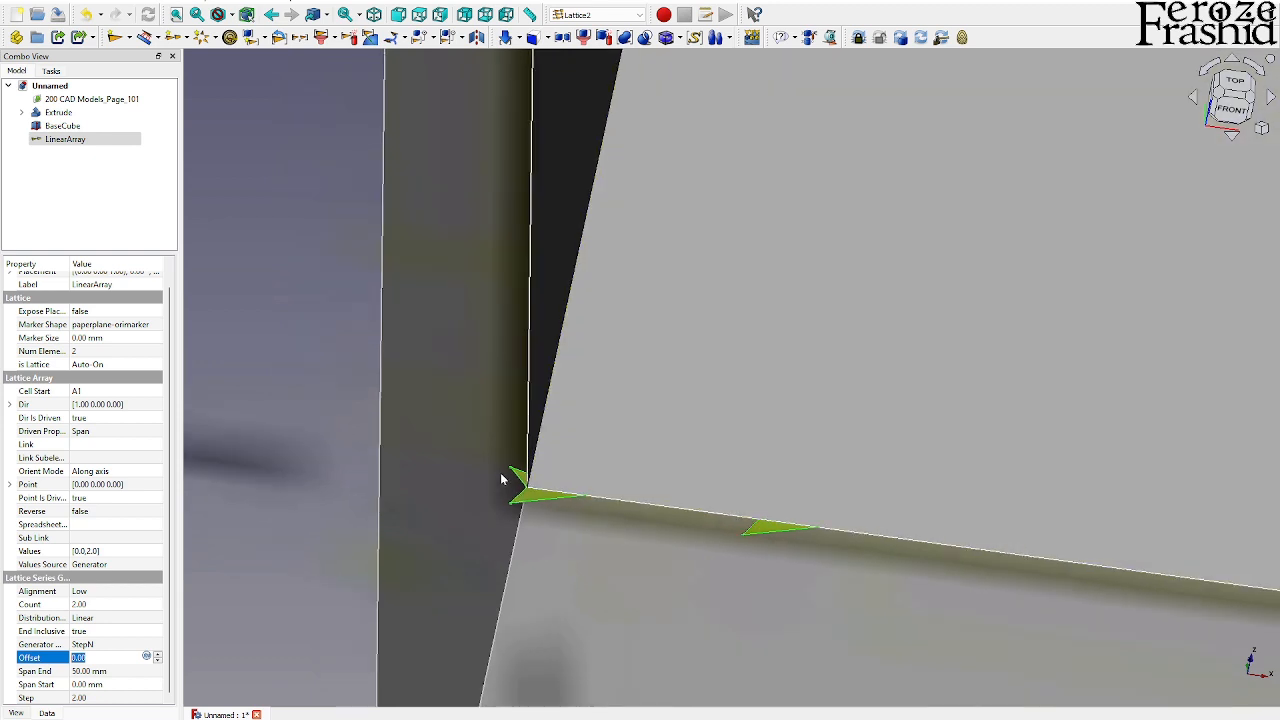
pyautogui.scroll(-5, 510, 482)
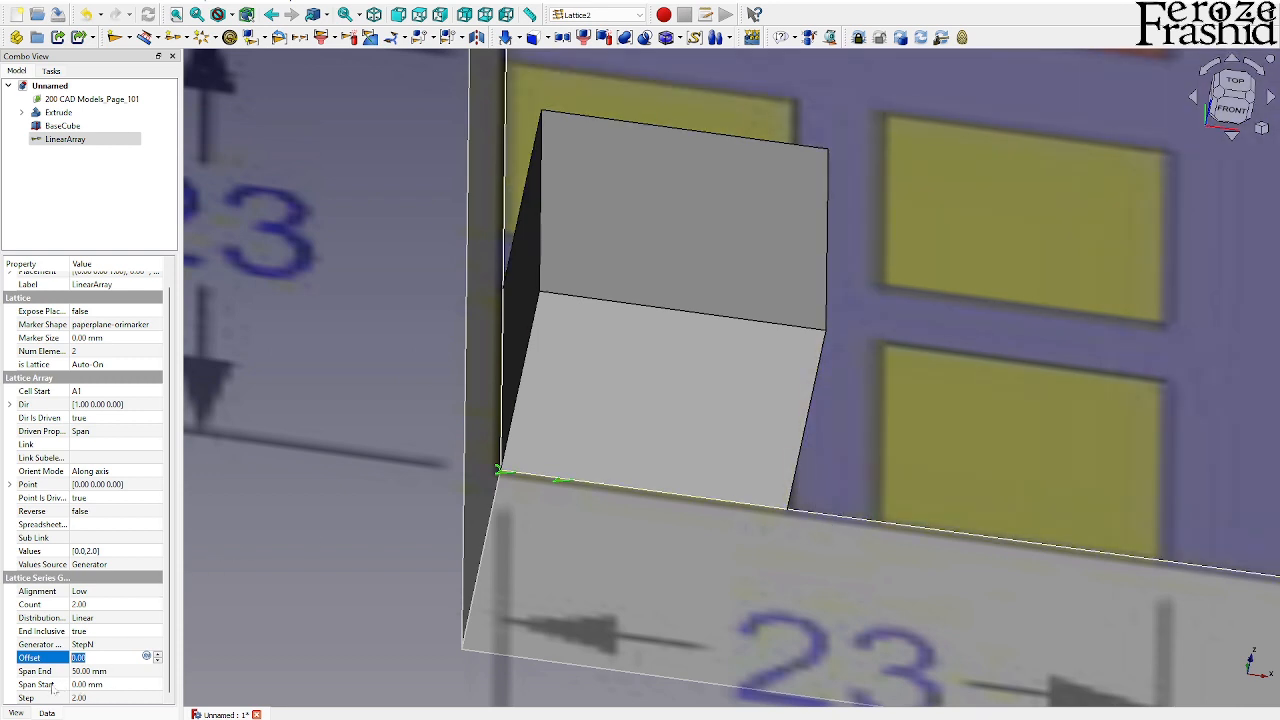
# Step: Set the linear array's step to 13 to match the spacing between neighbouring squares
pyautogui.click(76, 698)
pyautogui.write('15')
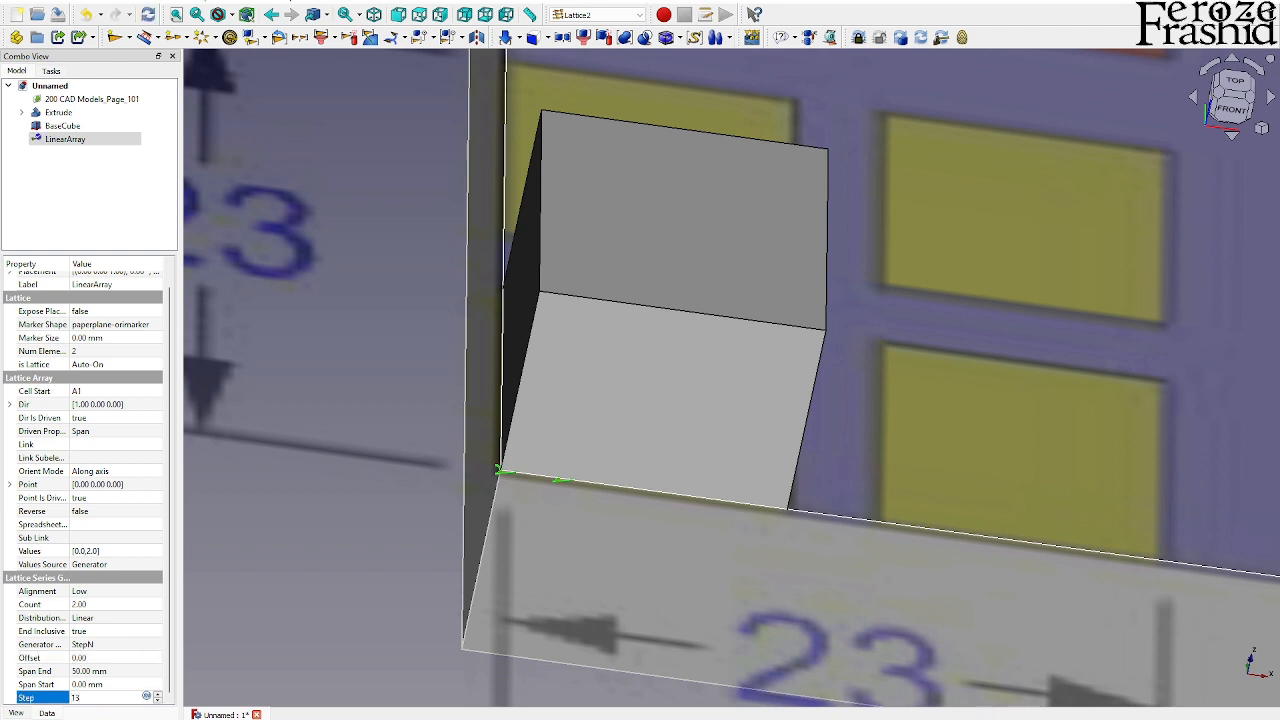
pyautogui.click(102, 604)
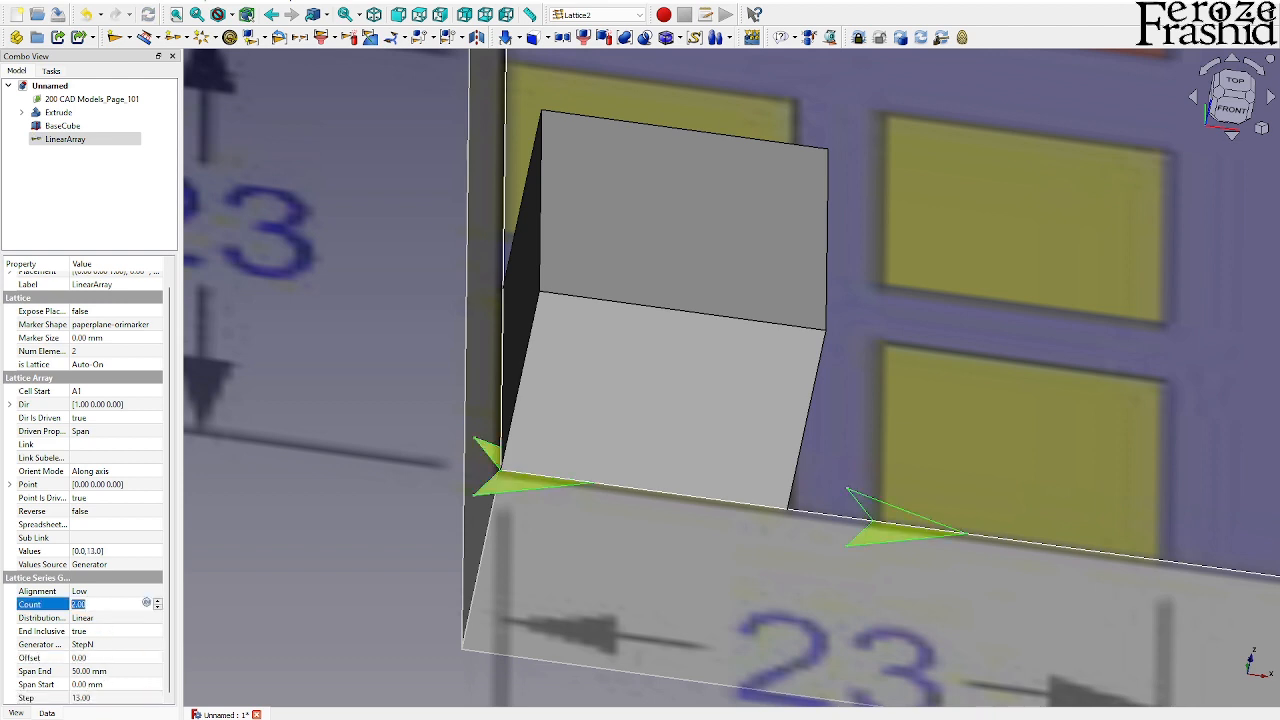
pyautogui.scroll(2, 888, 514)
pyautogui.scroll(-3, 869, 510)
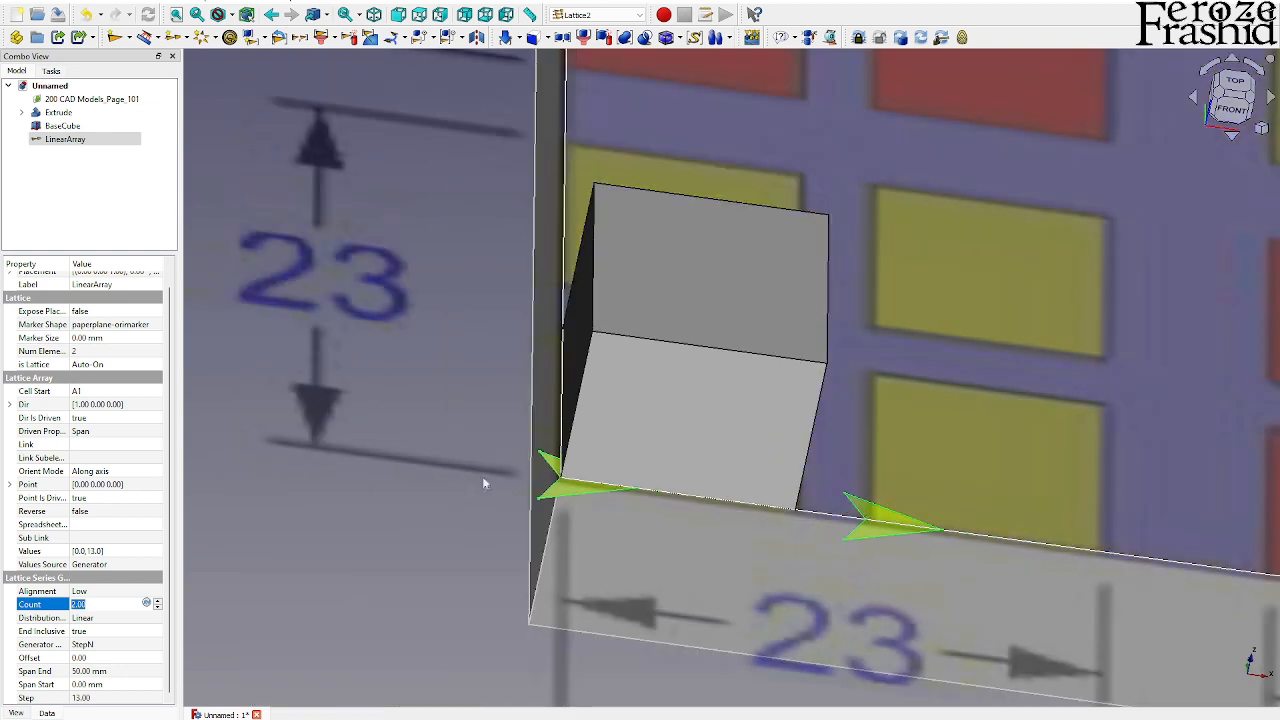
# Step: Populate the LinearArray placements with copies of BaseCube
pyautogui.click(101, 202)
pyautogui.click(65, 139)
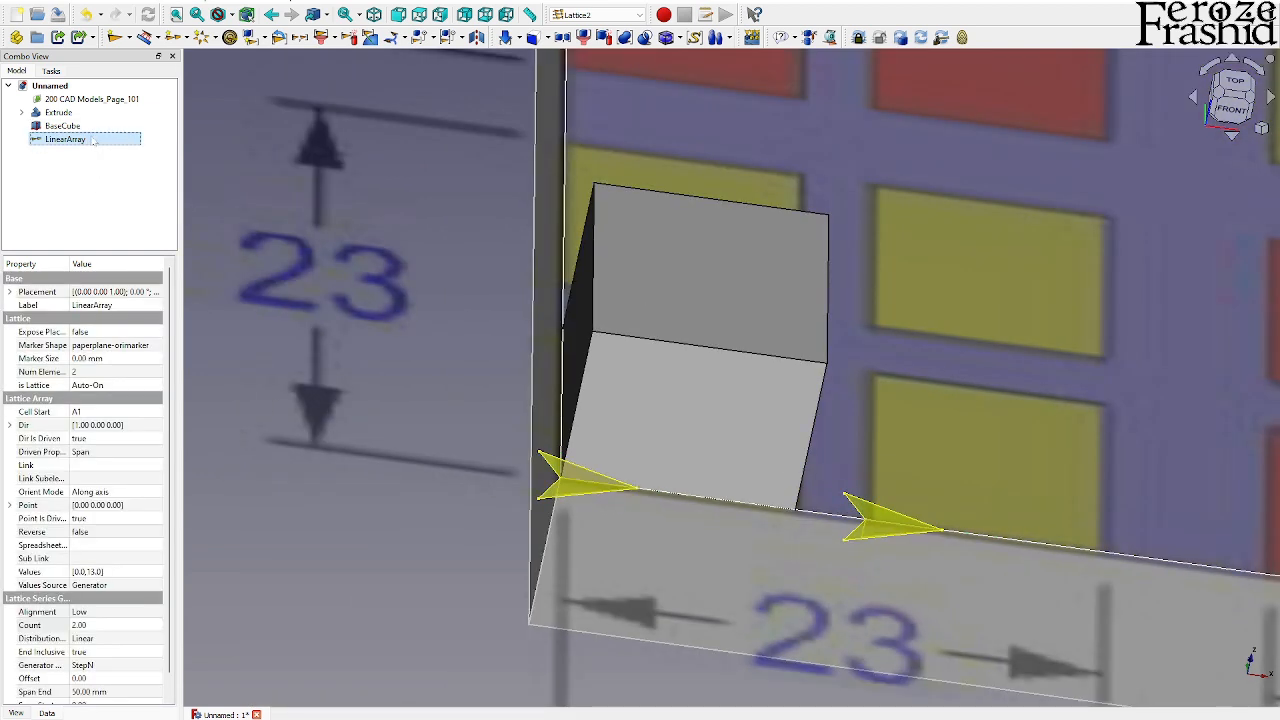
pyautogui.click(70, 127)
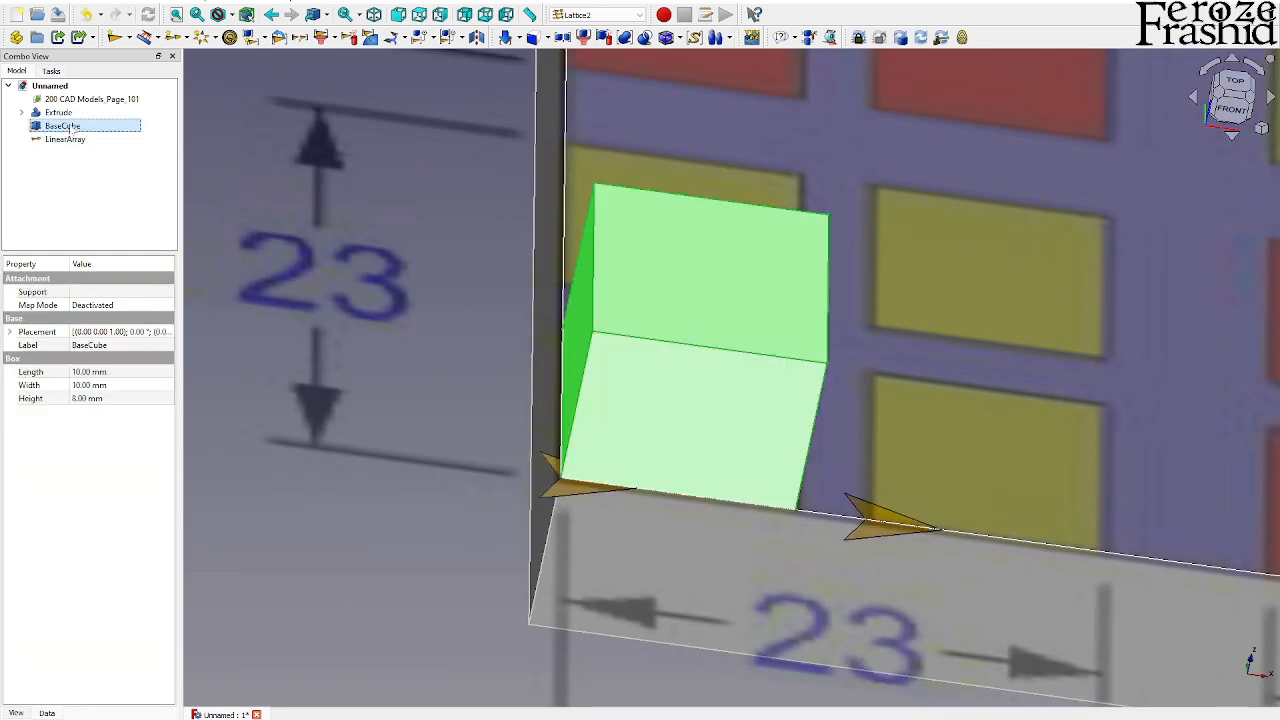
pyautogui.keyDown('ctrl'); pyautogui.click(65, 139); pyautogui.keyUp('ctrl')
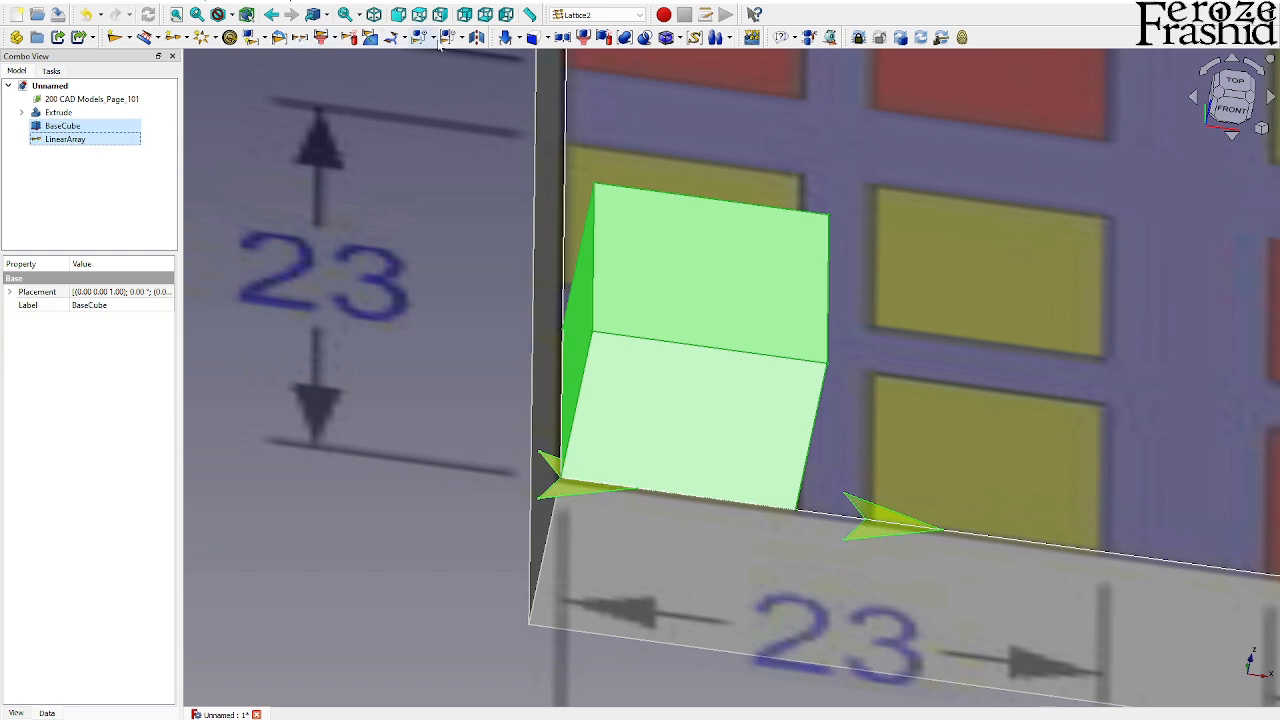
pyautogui.click(437, 43)
pyautogui.click(437, 58)
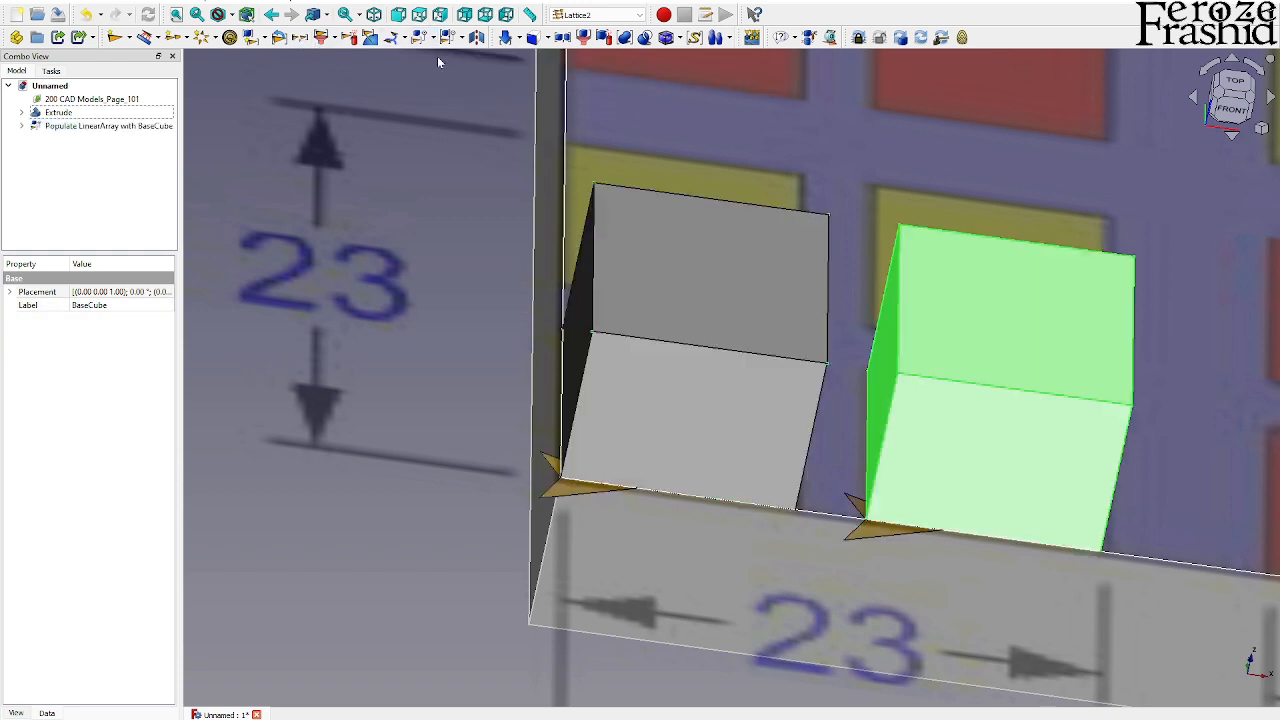
pyautogui.scroll(-5, 420, 304)
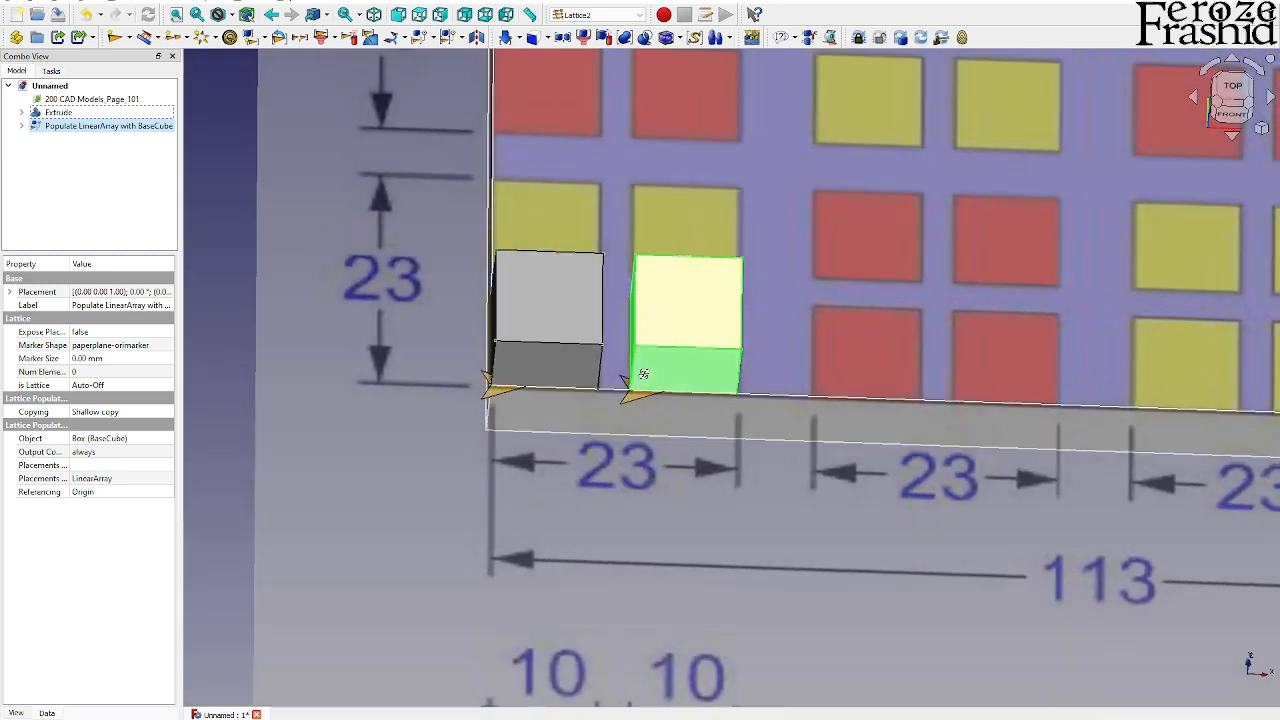
pyautogui.moveTo(643, 374); pyautogui.dragTo(636, 405, button='middle')
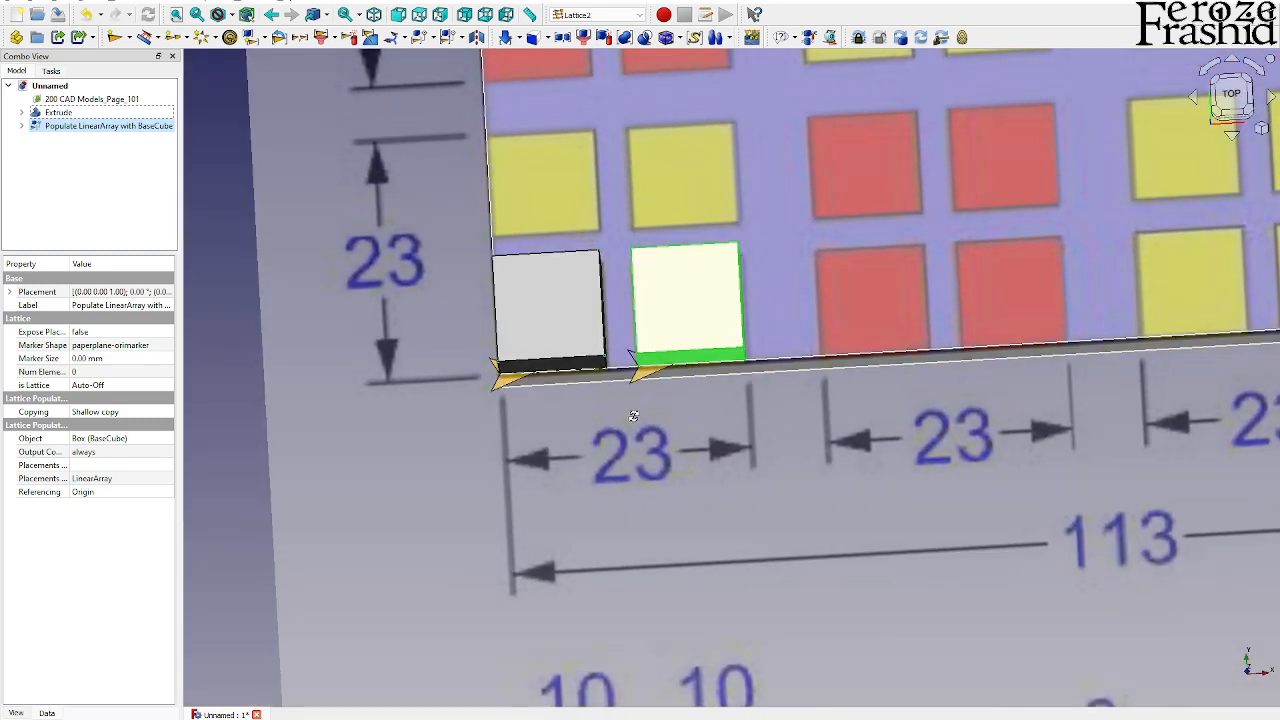
# Step: Hide the source BaseCube and LinearArray nested under the populated array, leaving the populated cubes displayed
pyautogui.click(57, 131)
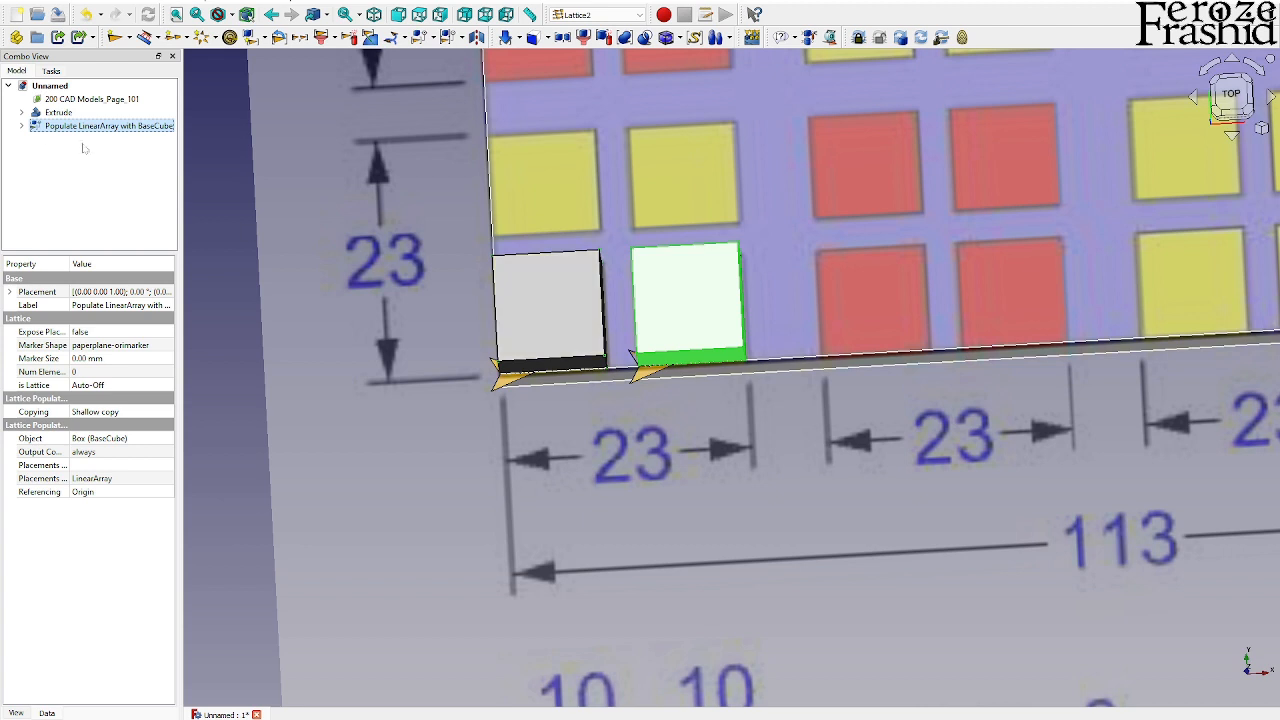
pyautogui.click(21, 125)
pyautogui.click(75, 139)
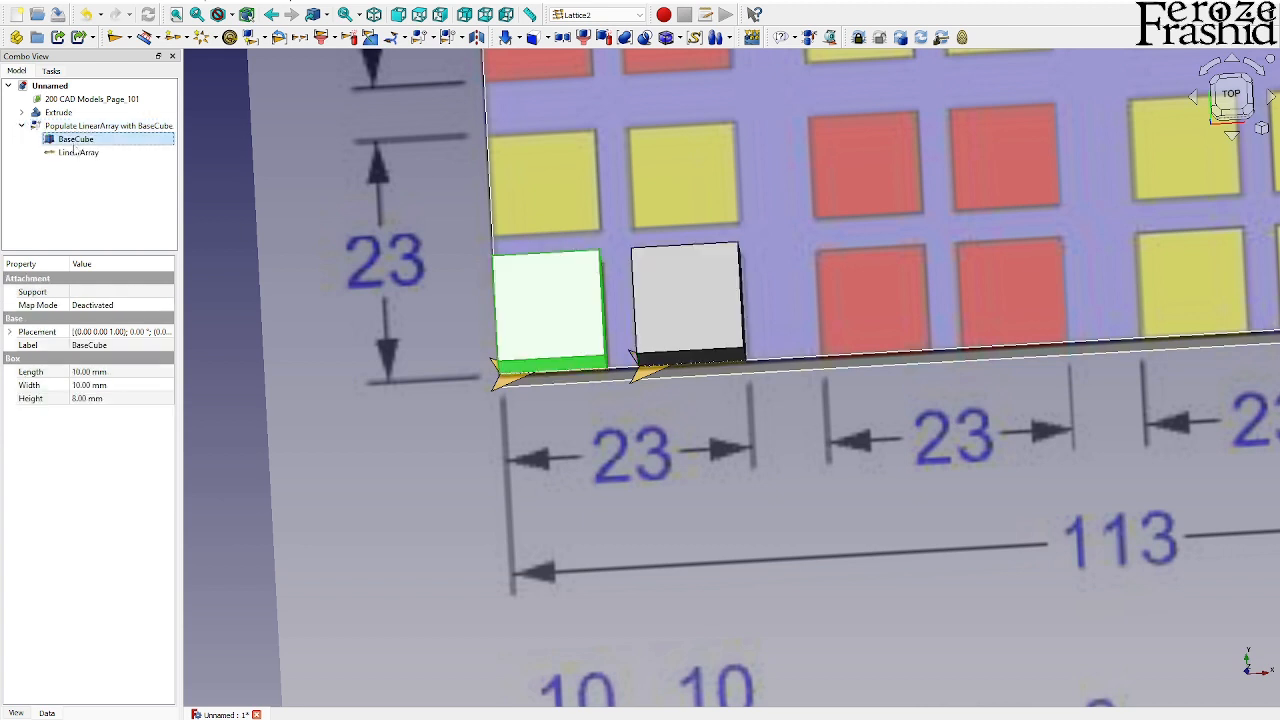
pyautogui.click(77, 152)
pyautogui.press('space')
pyautogui.click(89, 186)
pyautogui.click(103, 127)
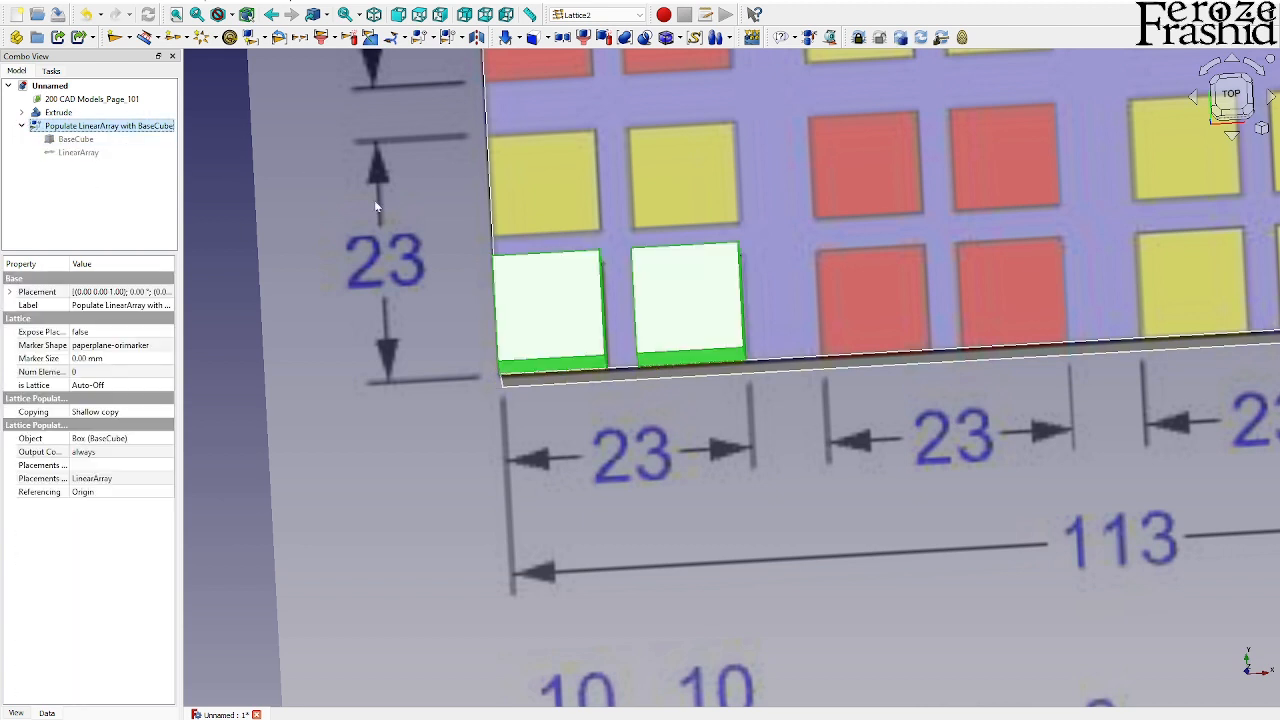
# Step: Create a second linear array of placements starting at the base's corner
pyautogui.scroll(-1, 692, 294)
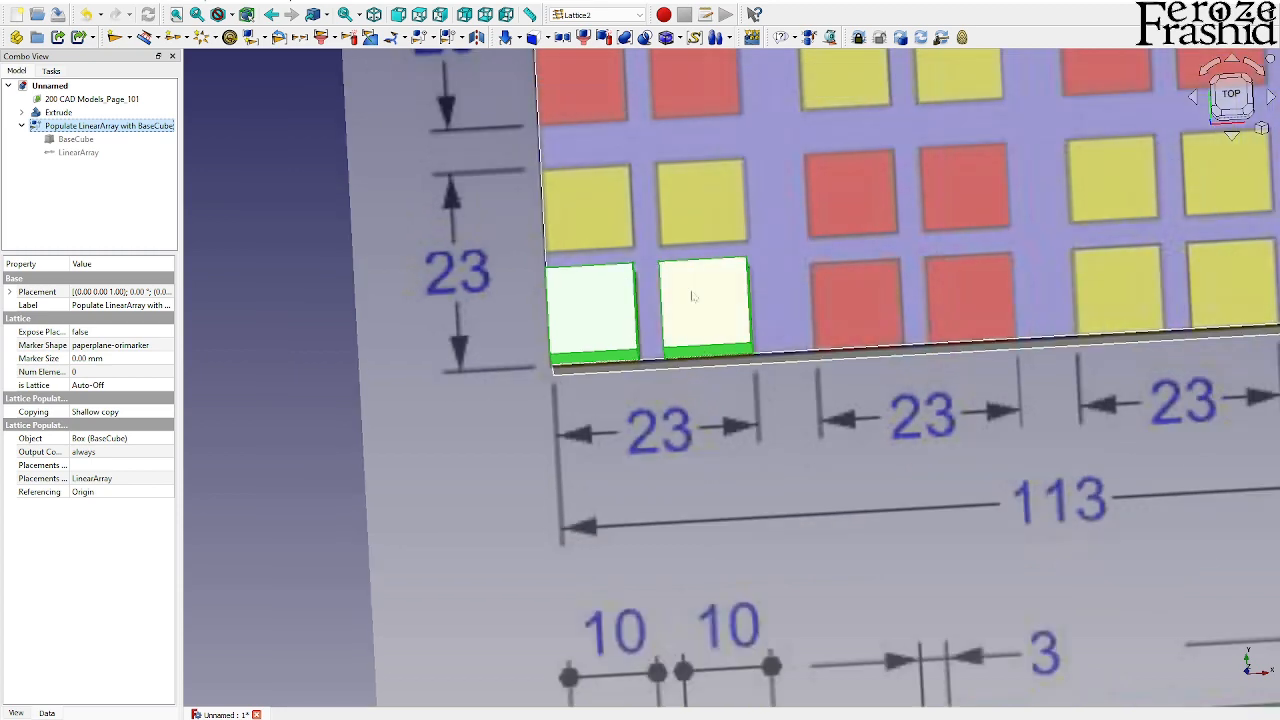
pyautogui.moveTo(667, 263); pyautogui.dragTo(746, 286, button='middle')
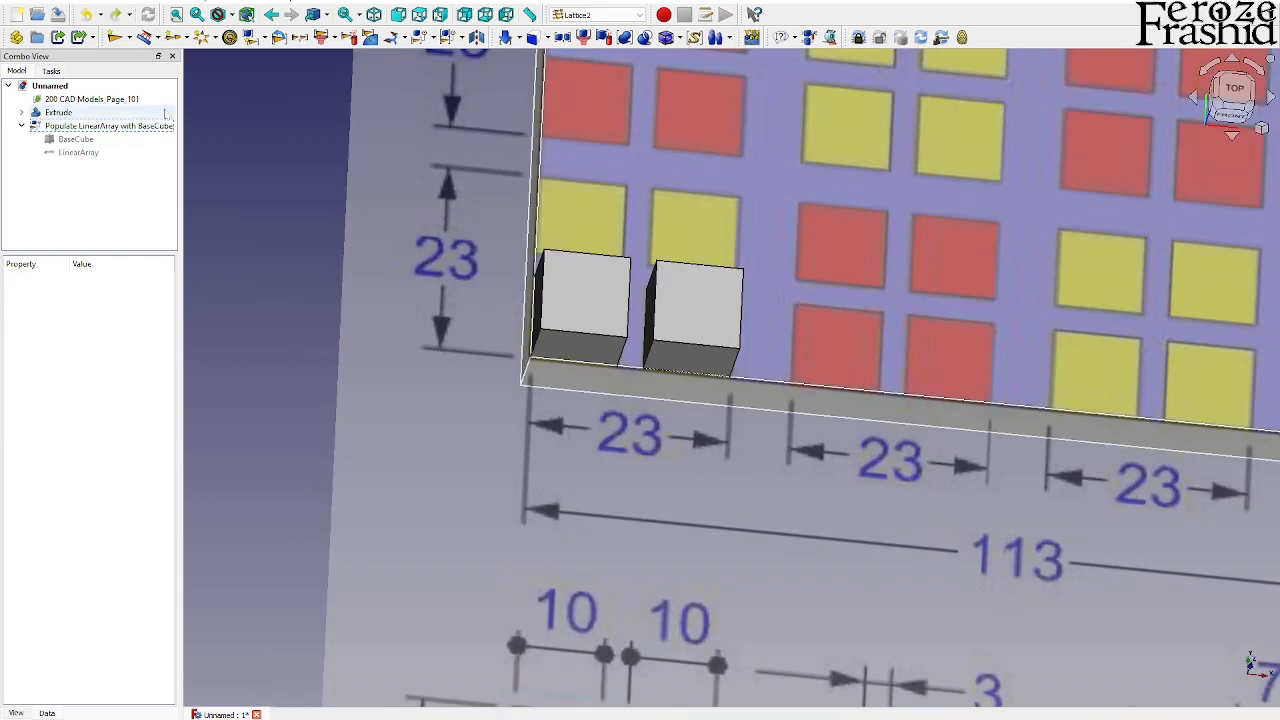
pyautogui.click(173, 37)
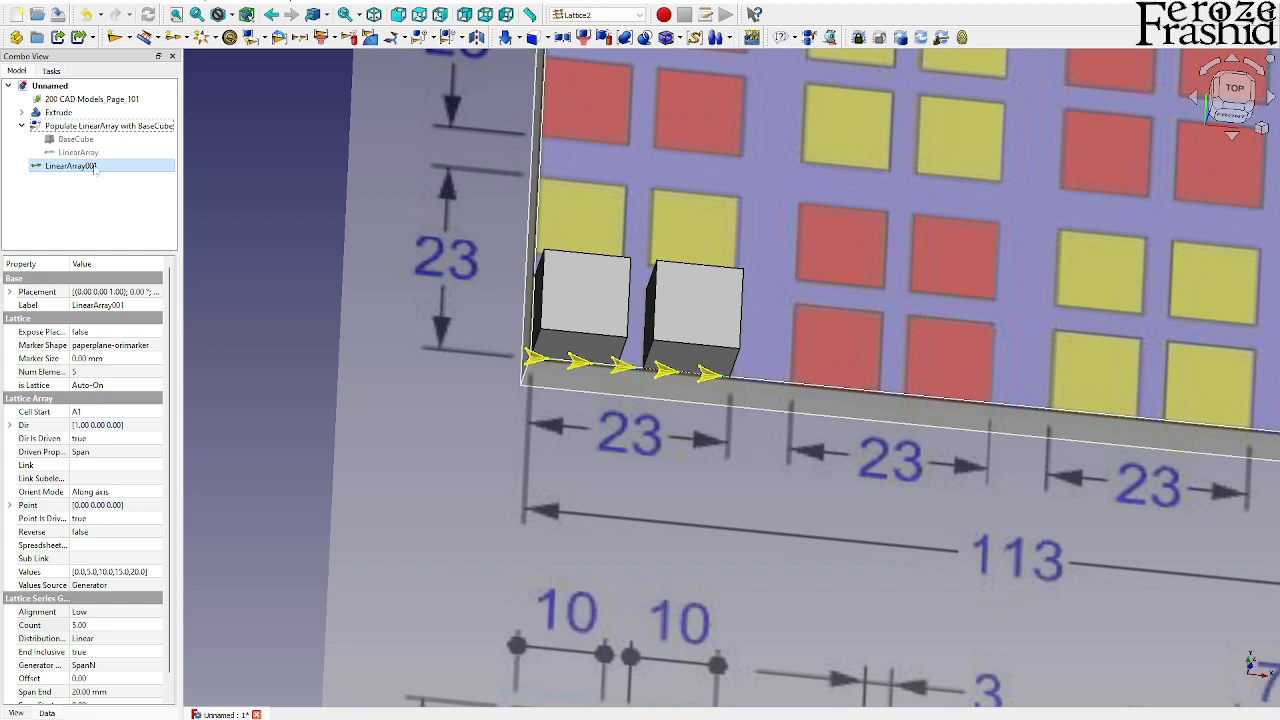
# Step: Rotate the second linear array 90° about the vertical axis in 15° increments so it runs along the base's 107 mm side
pyautogui.rightClick(94, 167)
pyautogui.click(135, 174)
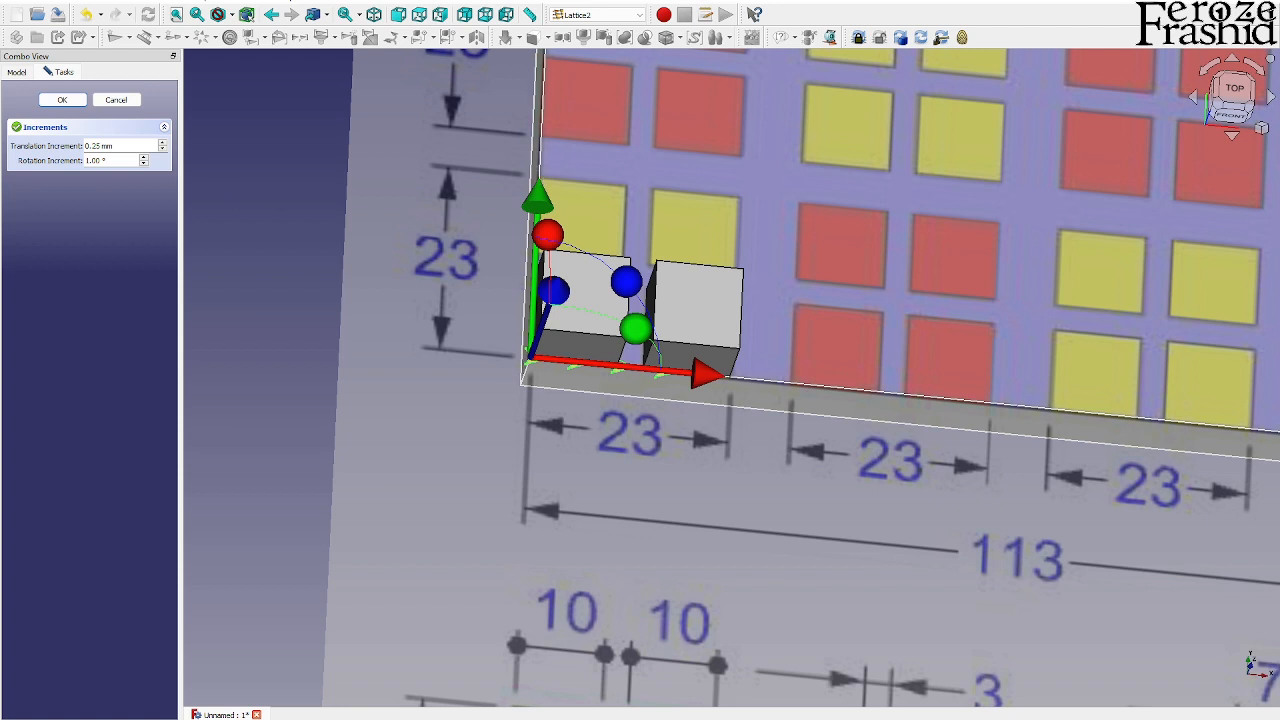
pyautogui.hotkey('ctrl', 'a')
pyautogui.write('15')
pyautogui.moveTo(616, 295); pyautogui.dragTo(460, 278)
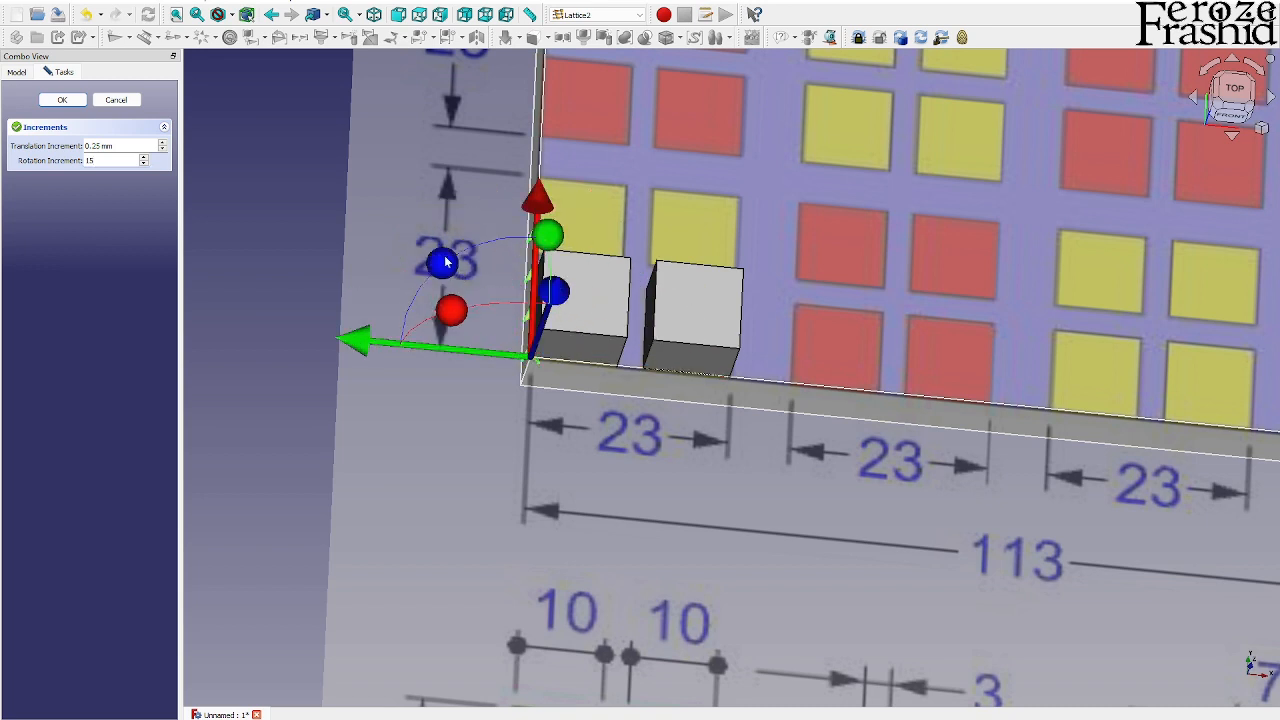
pyautogui.click(62, 100)
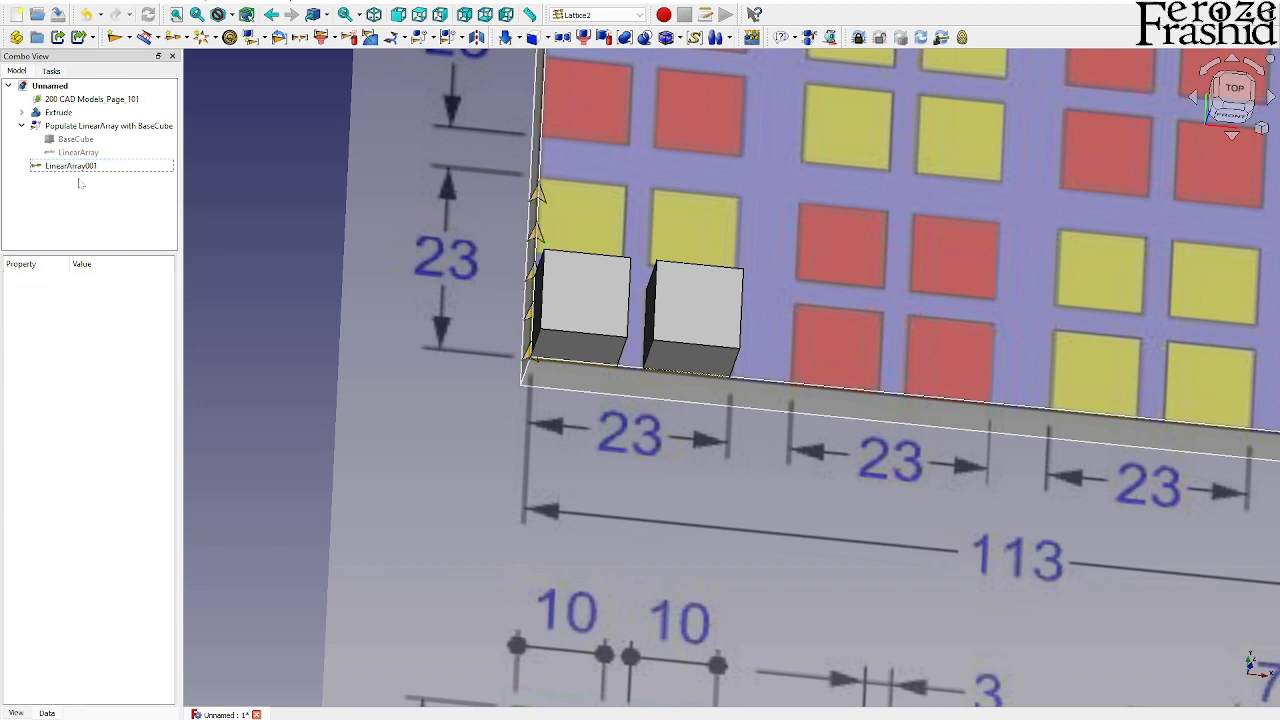
# Step: Set the second linear array's count to 2 and its generator mode to StepN
pyautogui.scroll(-1, 78, 568)
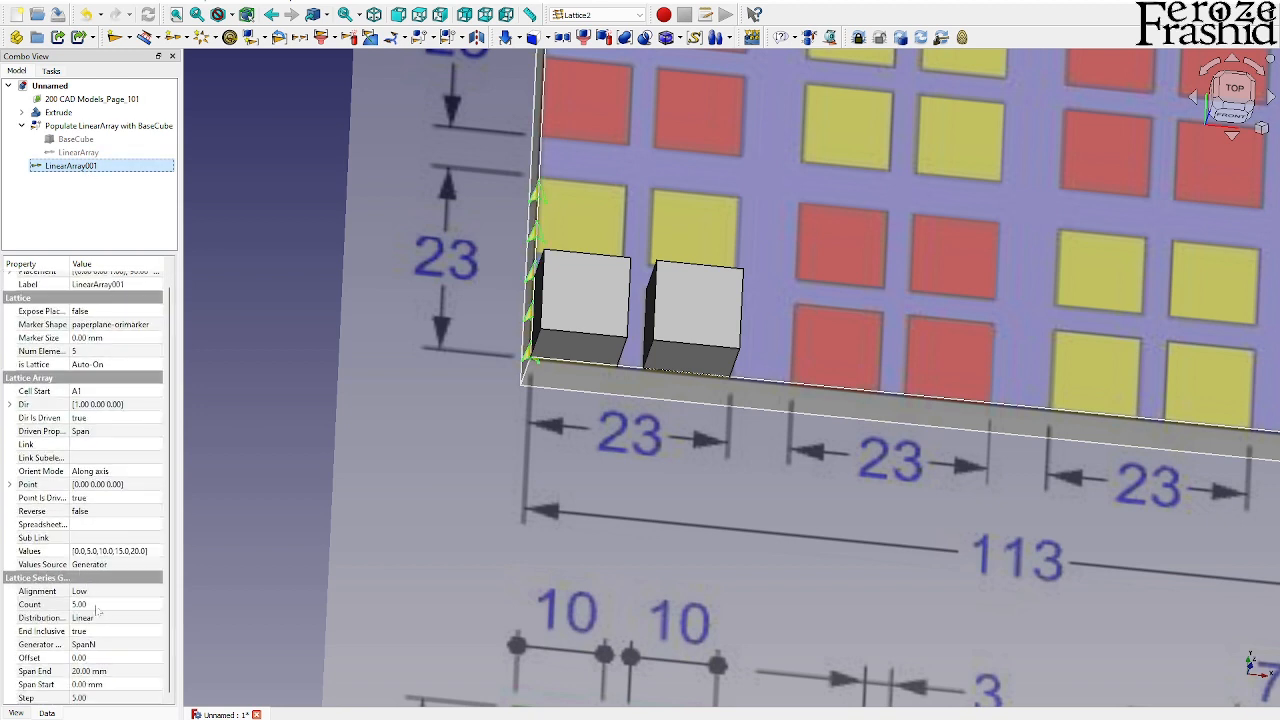
pyautogui.click(98, 605)
pyautogui.write('2')
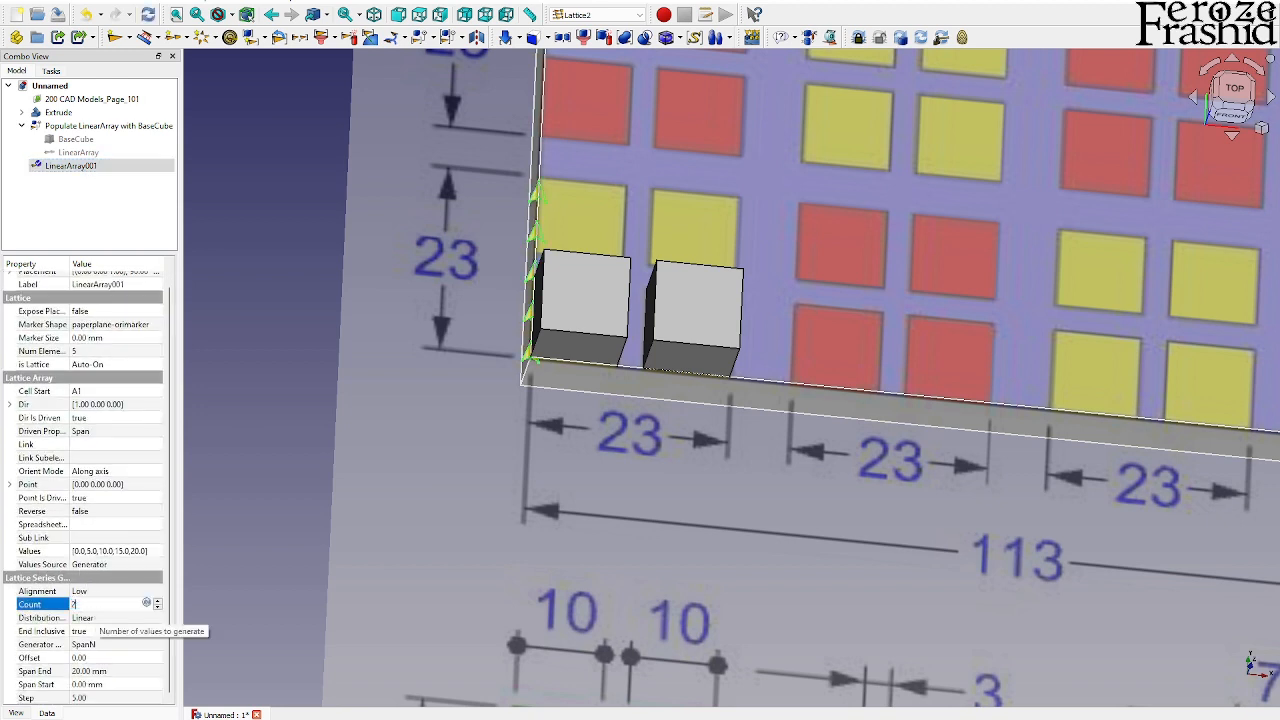
pyautogui.click(108, 646)
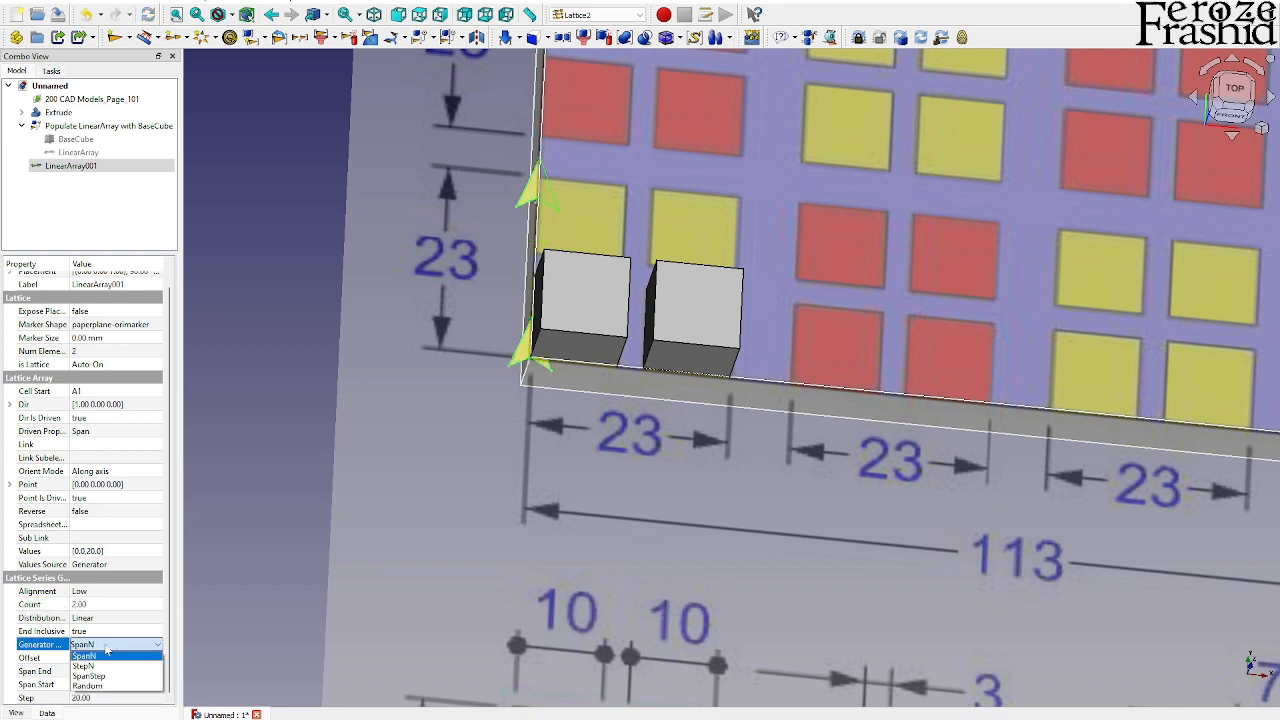
pyautogui.click(108, 666)
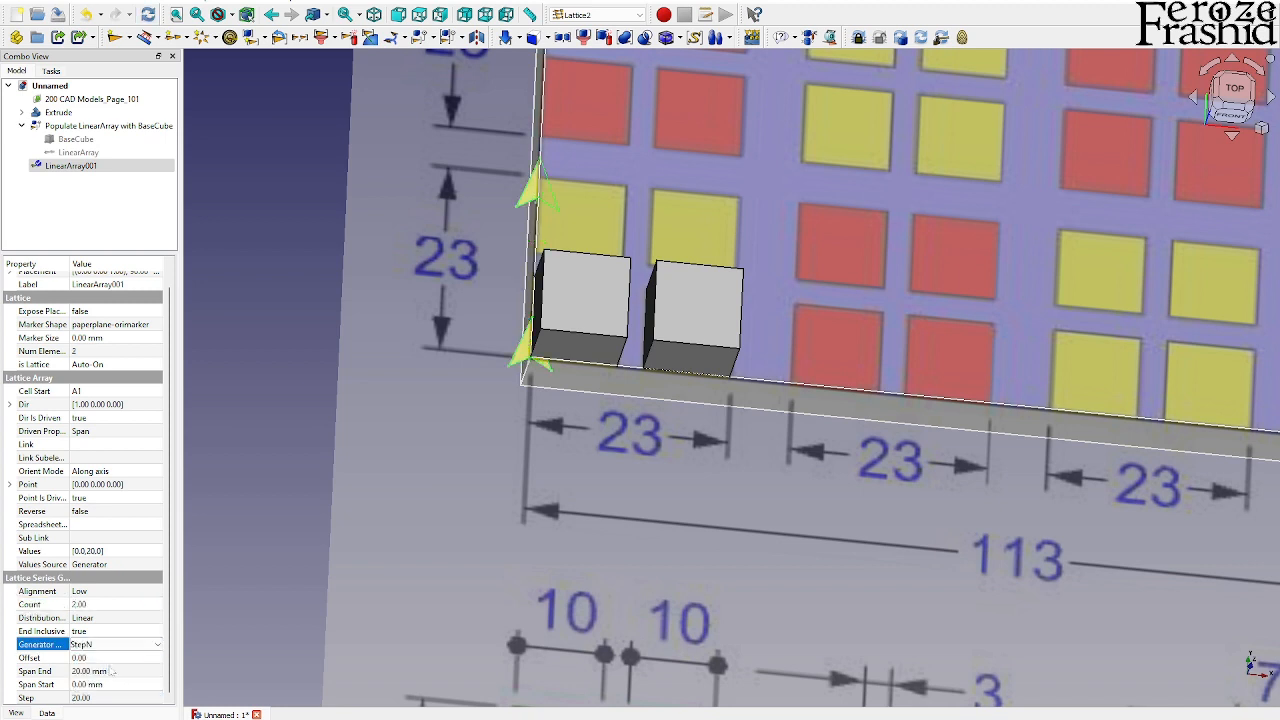
# Step: Set the second linear array's step to 13 so its placements match the cube spacing along the 107 mm side
pyautogui.click(100, 698)
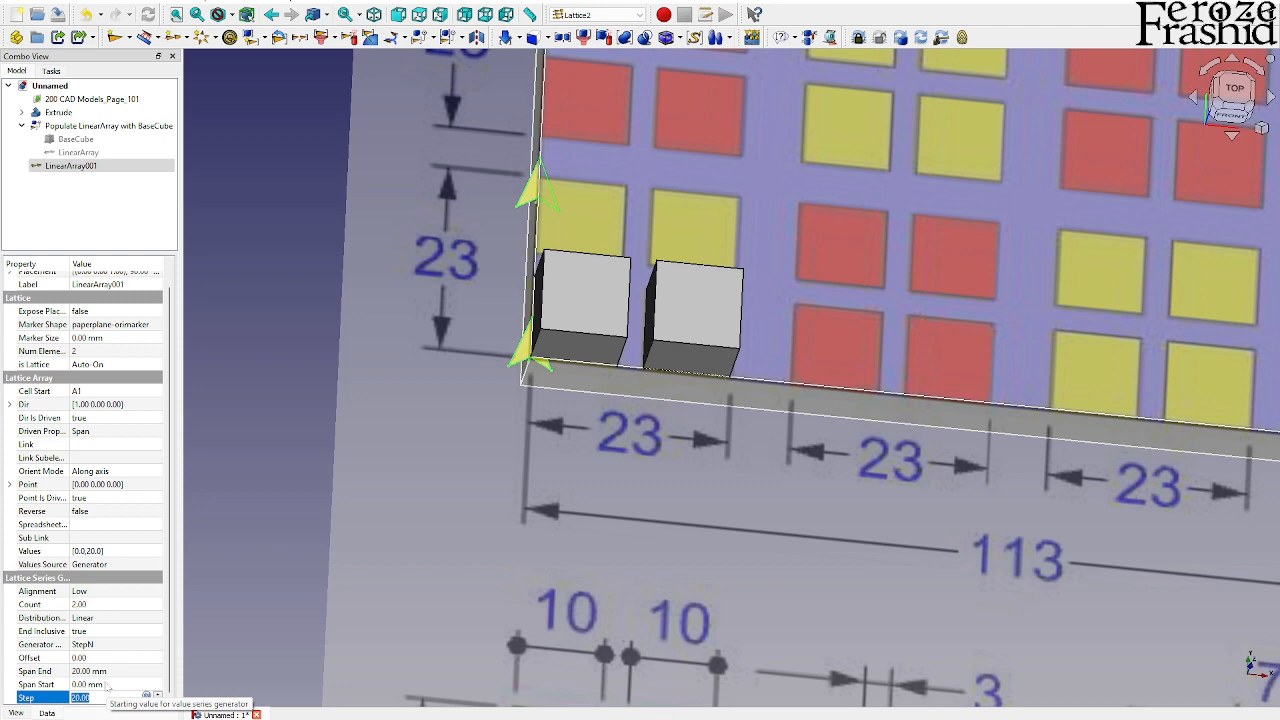
pyautogui.click(248, 599)
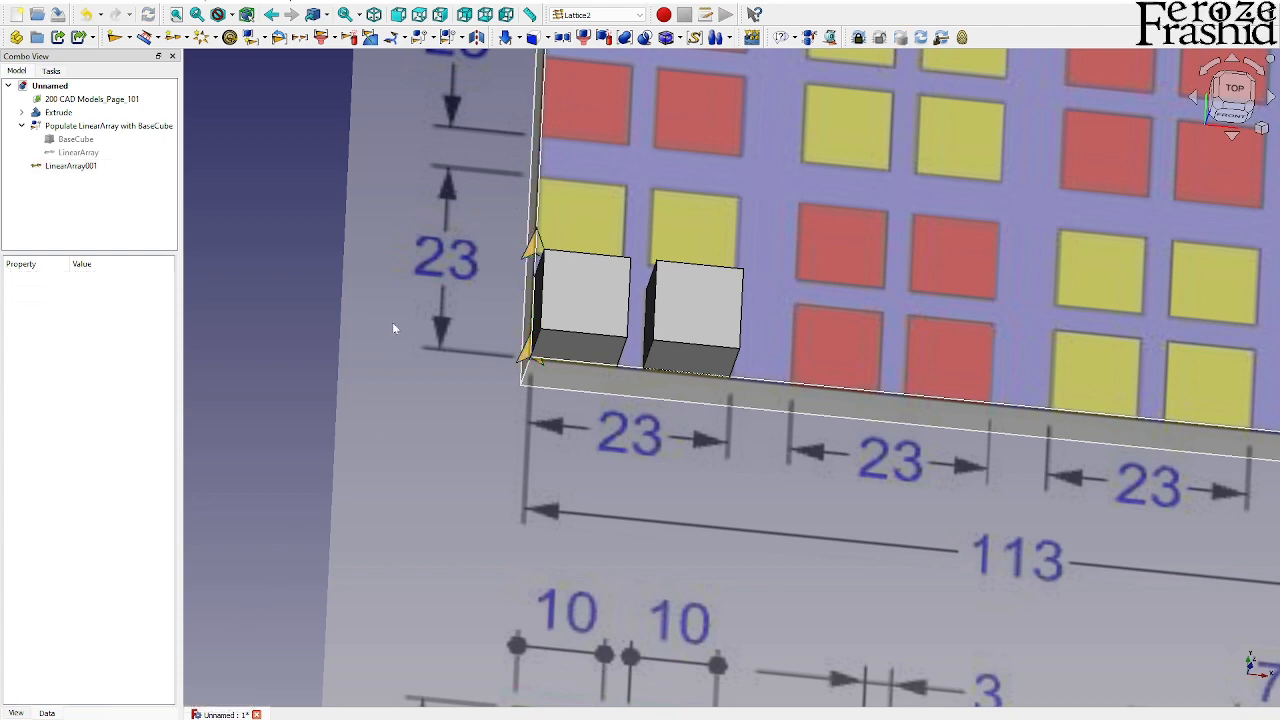
pyautogui.scroll(2, 408, 296)
pyautogui.click(88, 167)
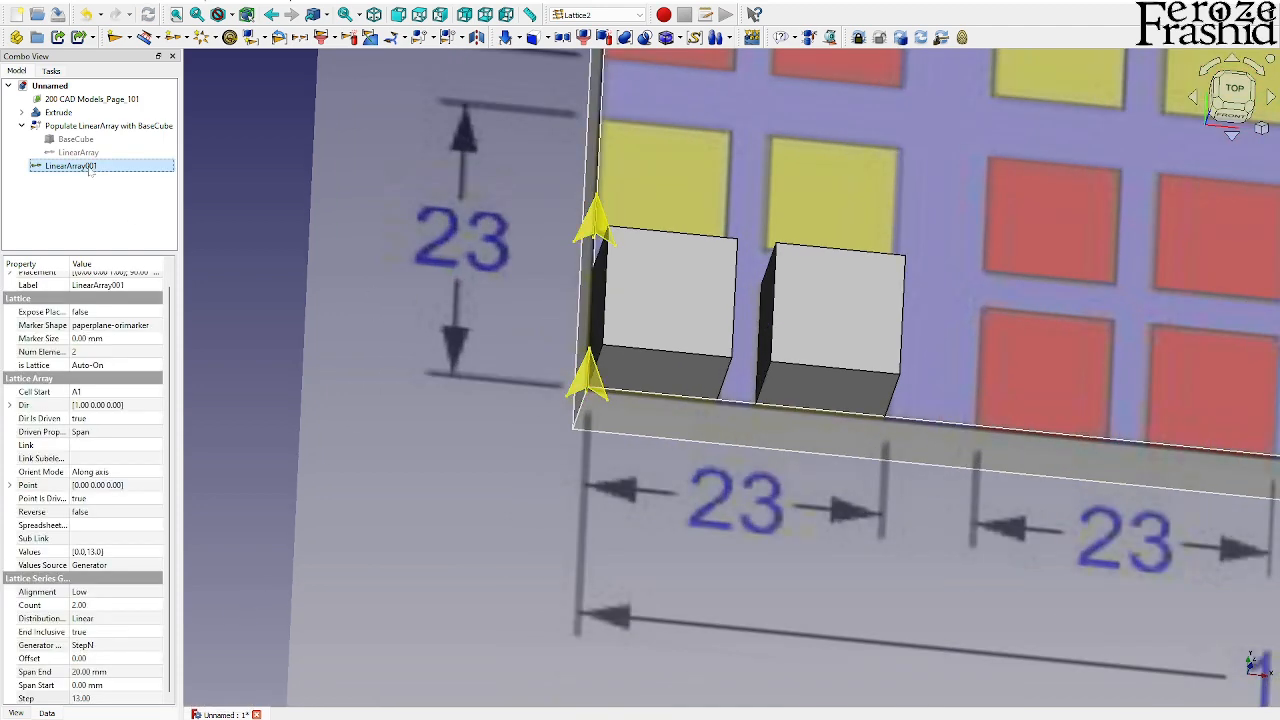
# Step: Try to populate the second linear array with plain copies of the two-cube row, then remove the result
pyautogui.click(88, 127)
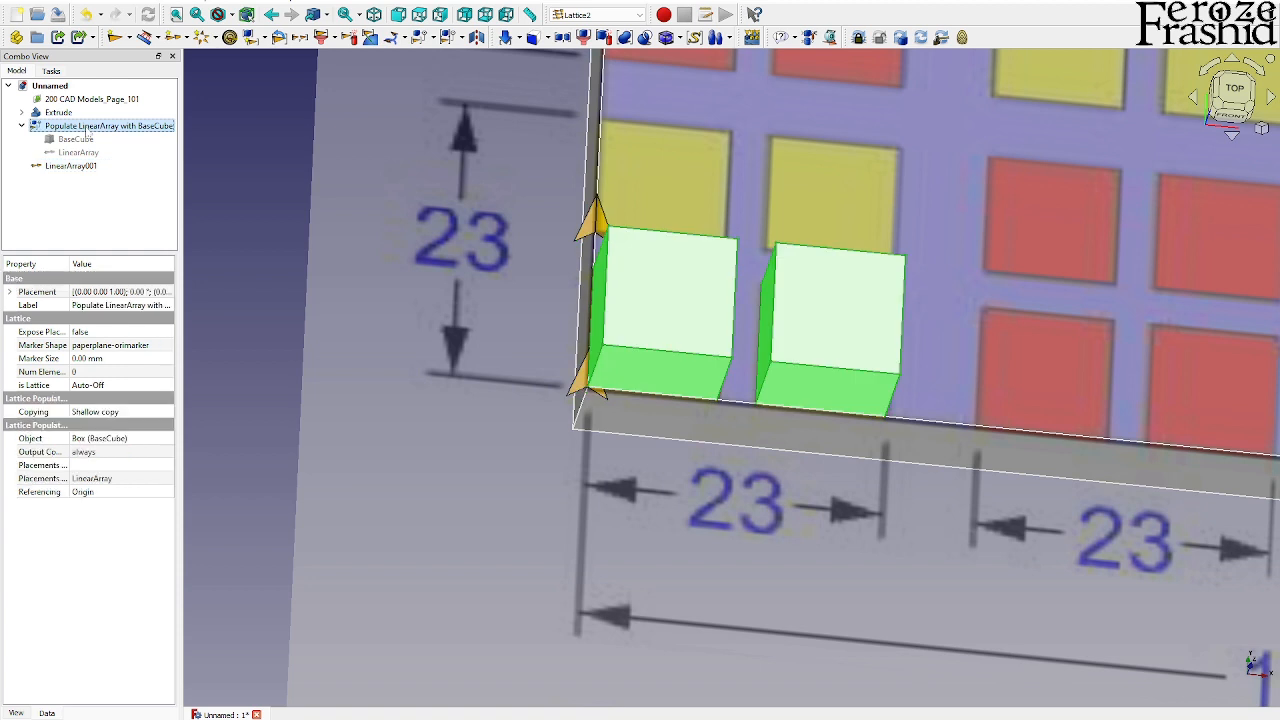
pyautogui.click(88, 167)
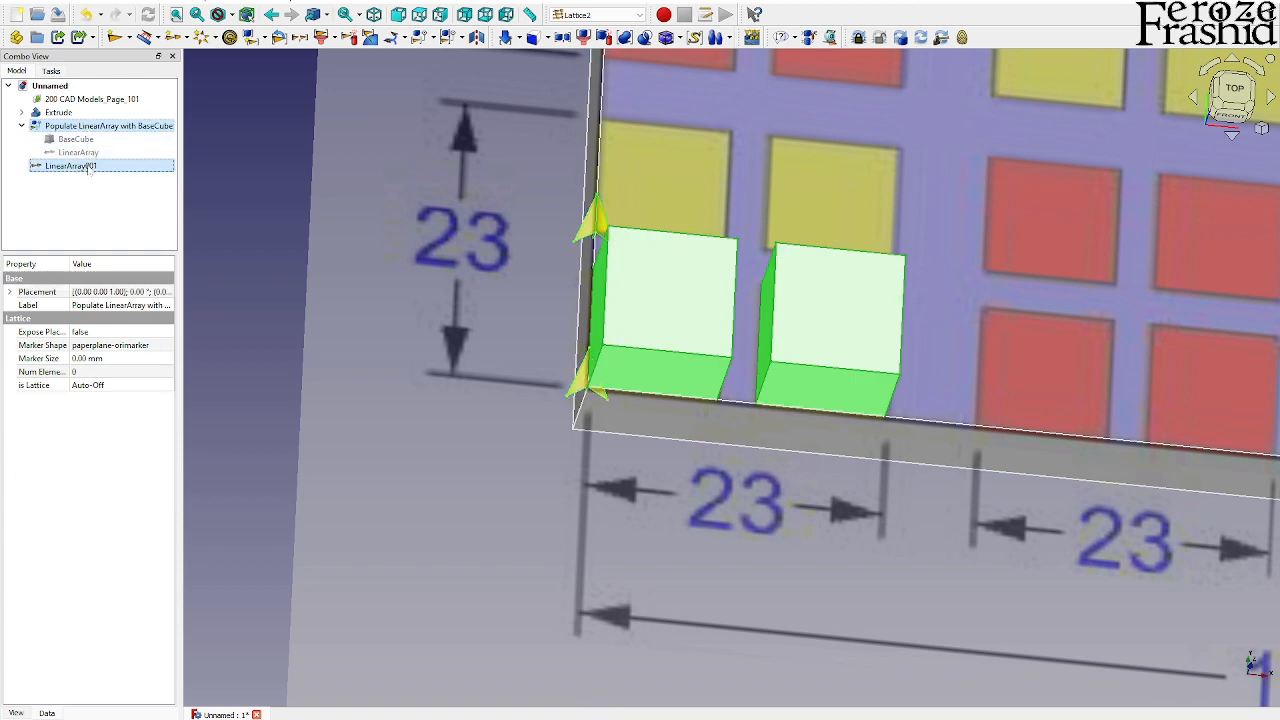
pyautogui.click(432, 38)
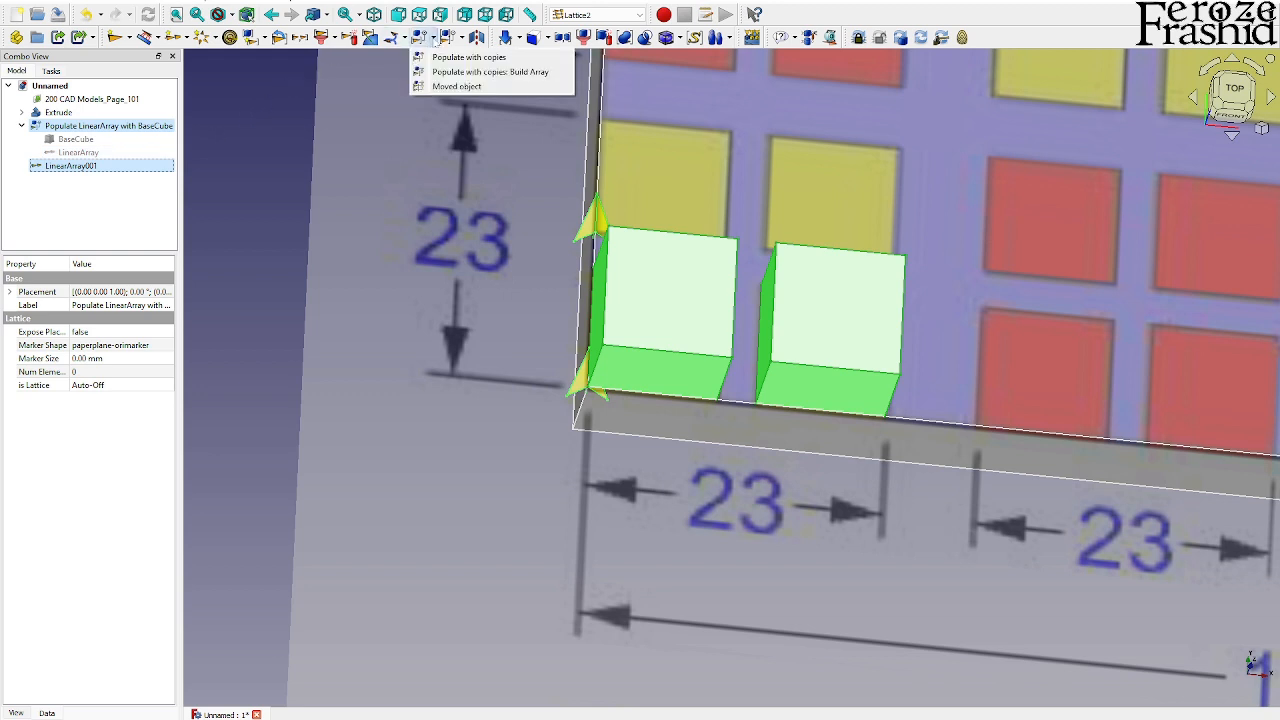
pyautogui.click(453, 58)
pyautogui.scroll(-3, 601, 323)
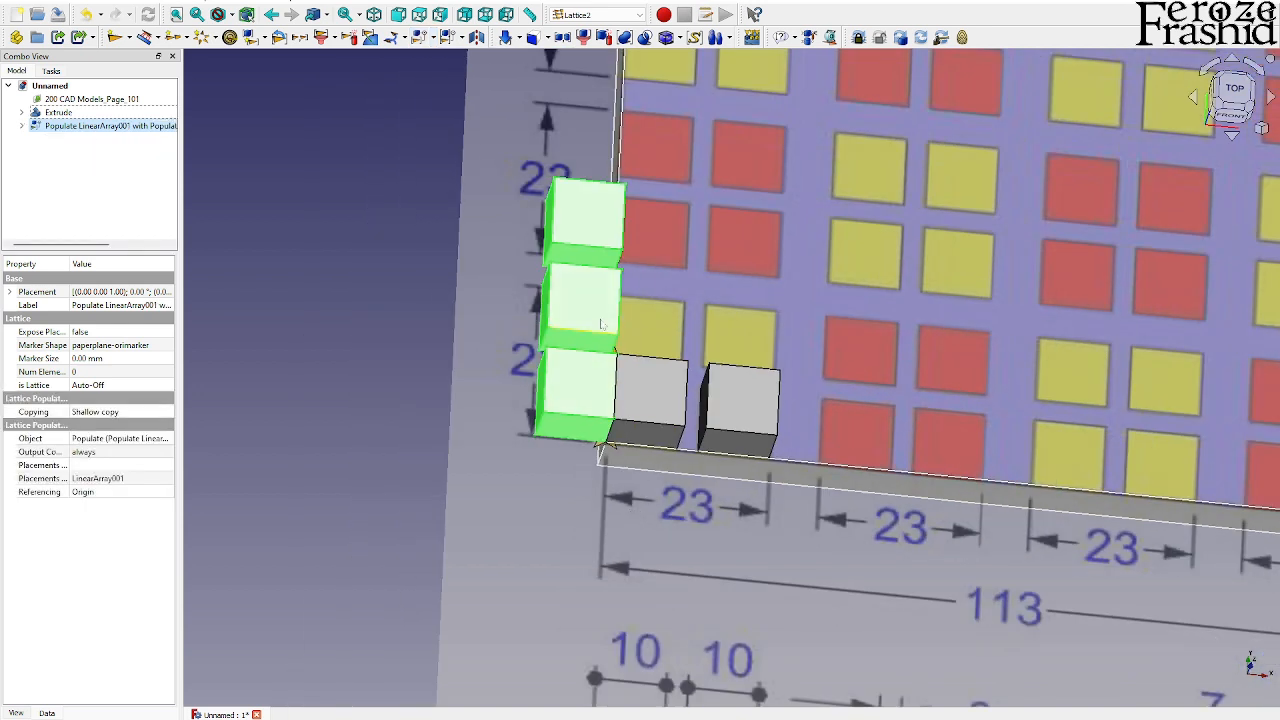
pyautogui.press('Delete')
# Step: Populate the second linear array with copies of the two-cube row using the Build Array variant
pyautogui.click(98, 127)
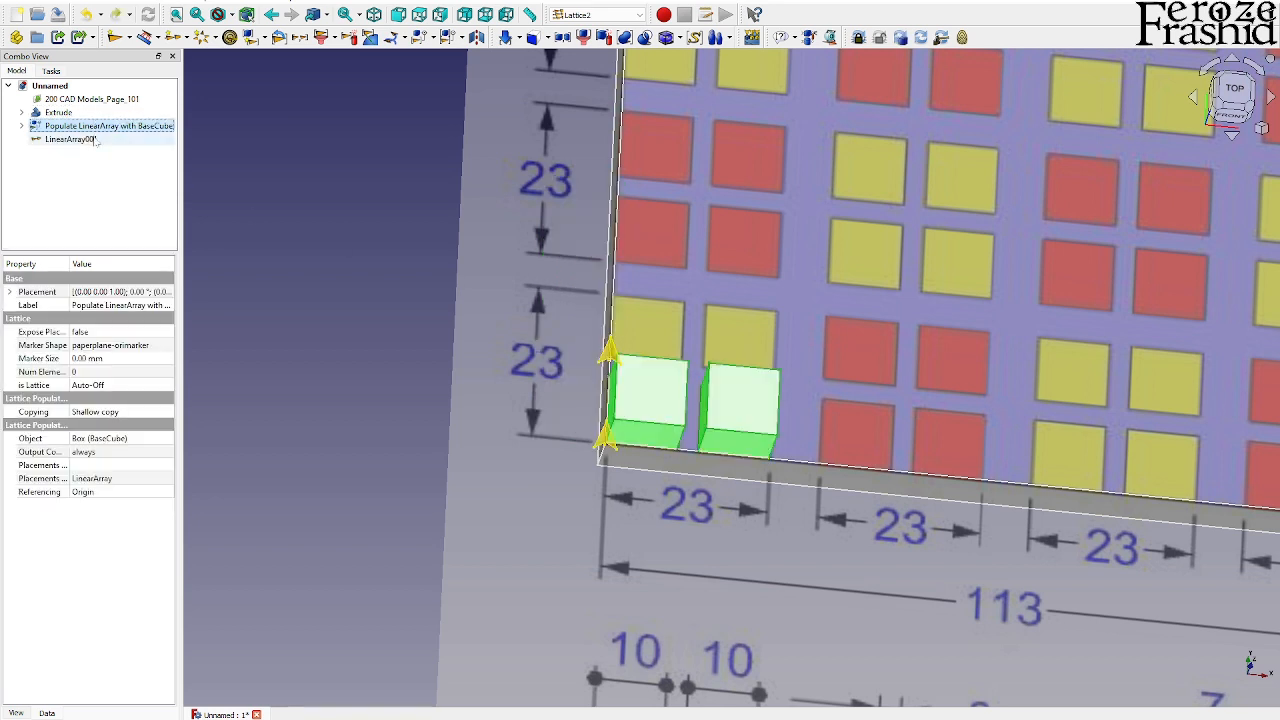
pyautogui.click(95, 140)
pyautogui.click(430, 38)
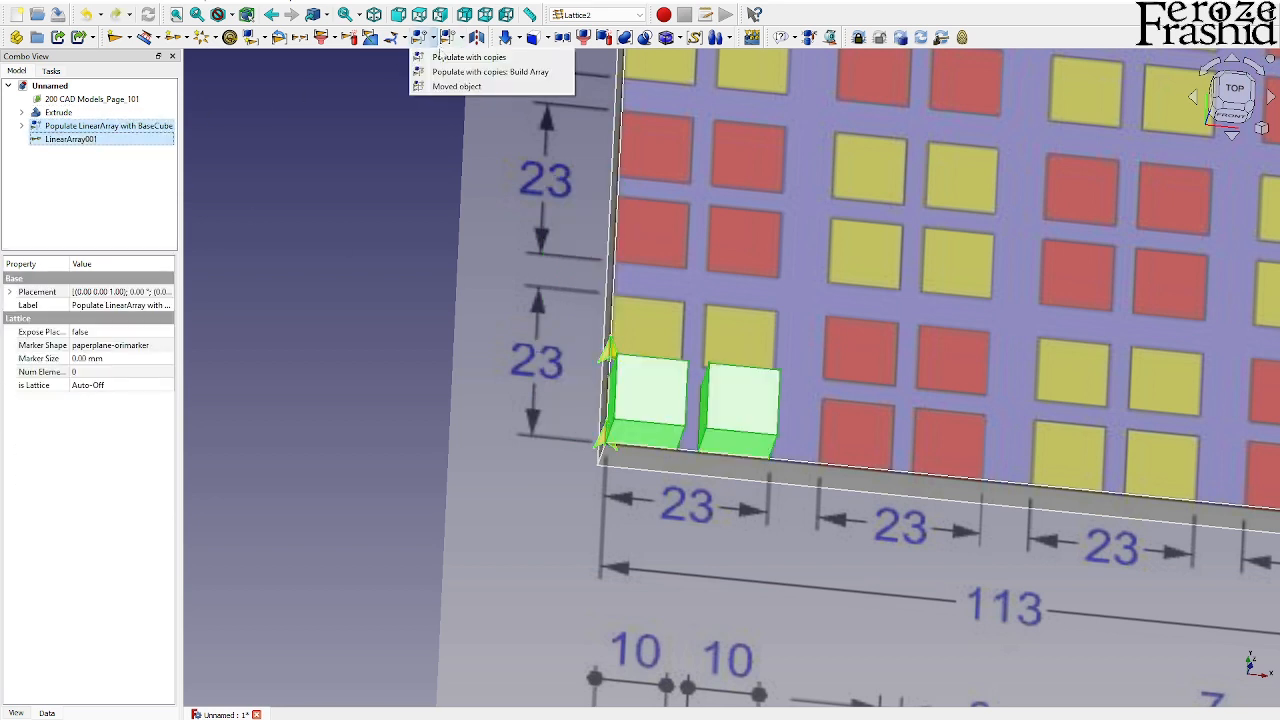
pyautogui.click(460, 72)
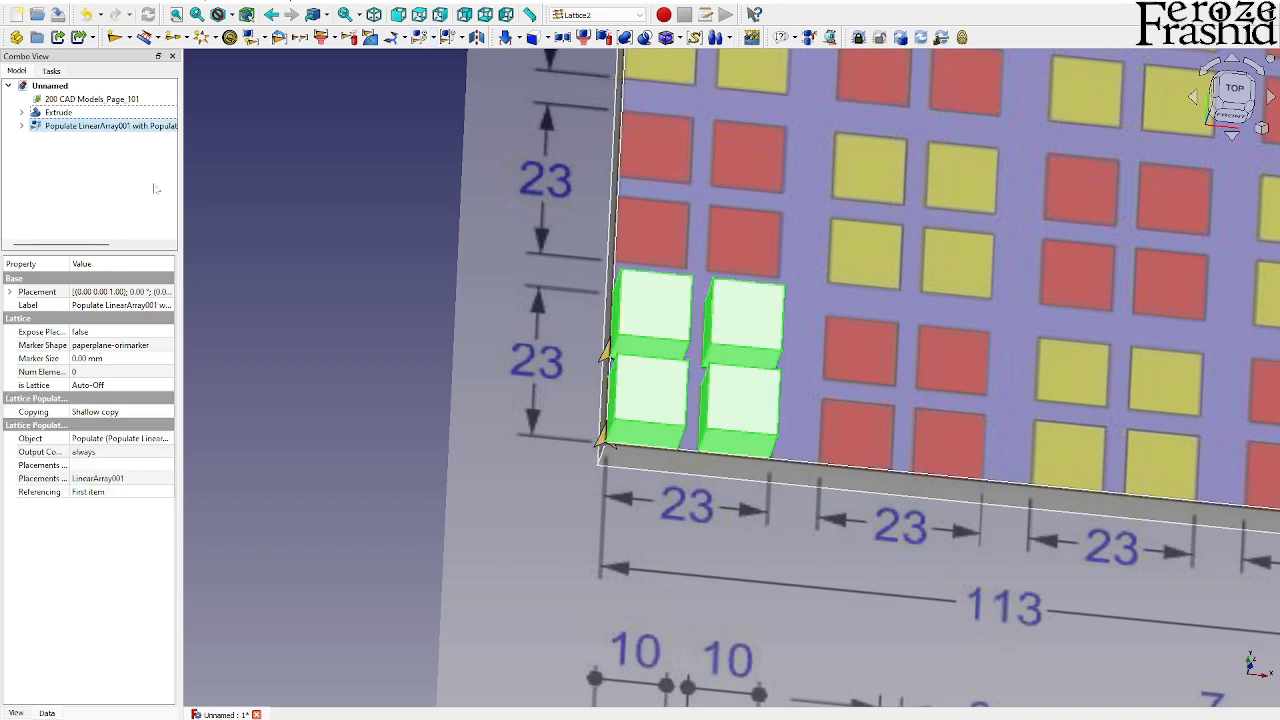
# Step: Hide LinearArray001 nested under the new populated array, leaving the 2 by 2 cube group displayed
pyautogui.click(22, 126)
pyautogui.click(80, 152)
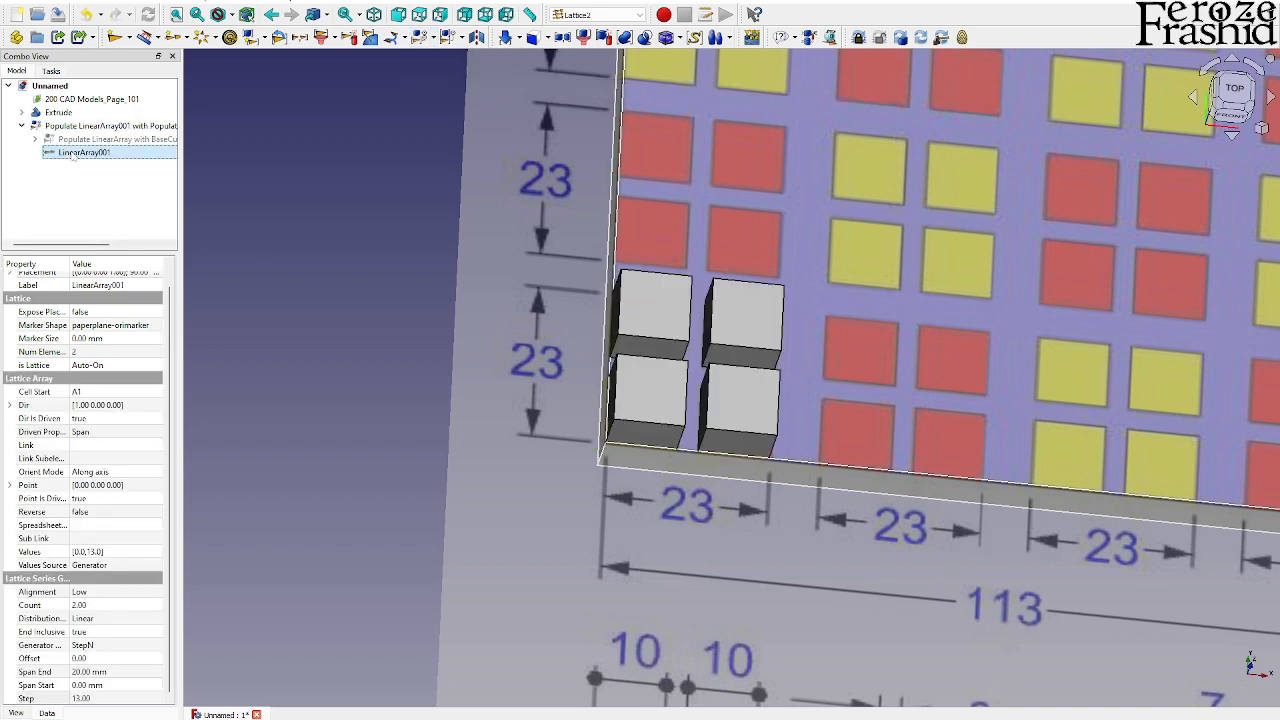
pyautogui.click(110, 187)
pyautogui.scroll(-3, 503, 409)
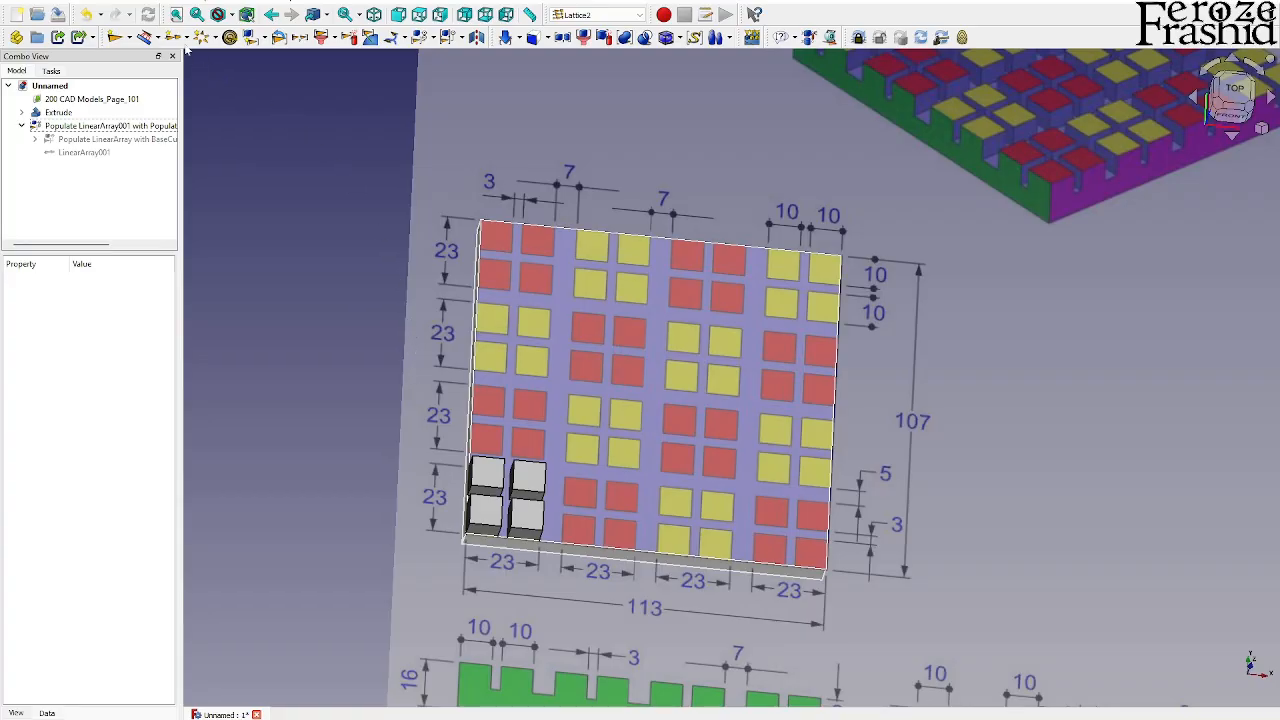
# Step: Create a third linear array along the base's 113 mm side and set its count to 4
pyautogui.click(178, 39)
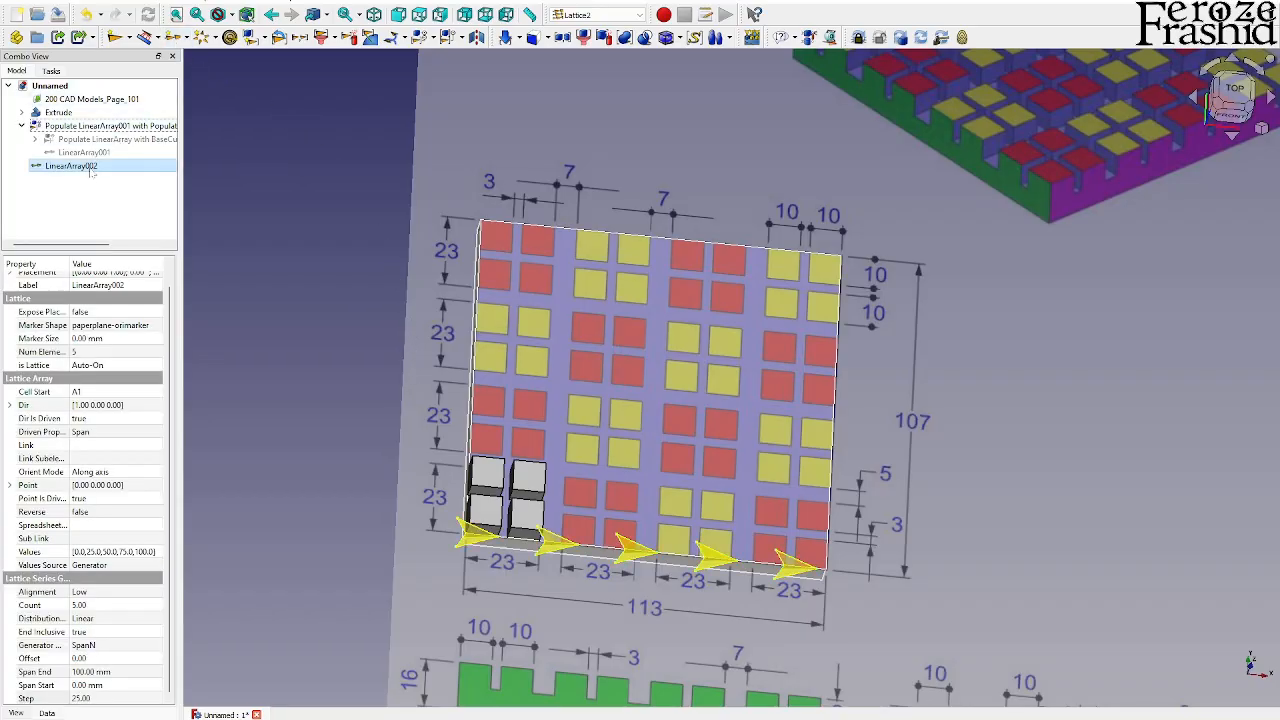
pyautogui.click(90, 168)
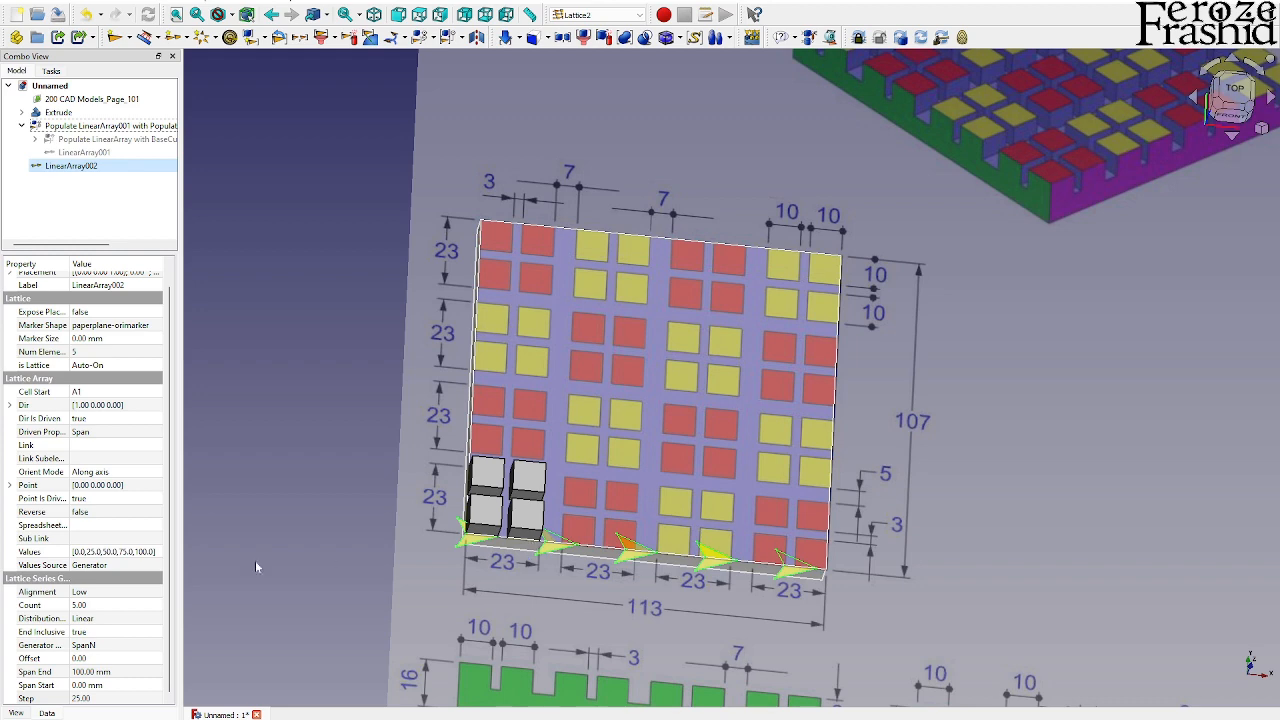
pyautogui.click(120, 605)
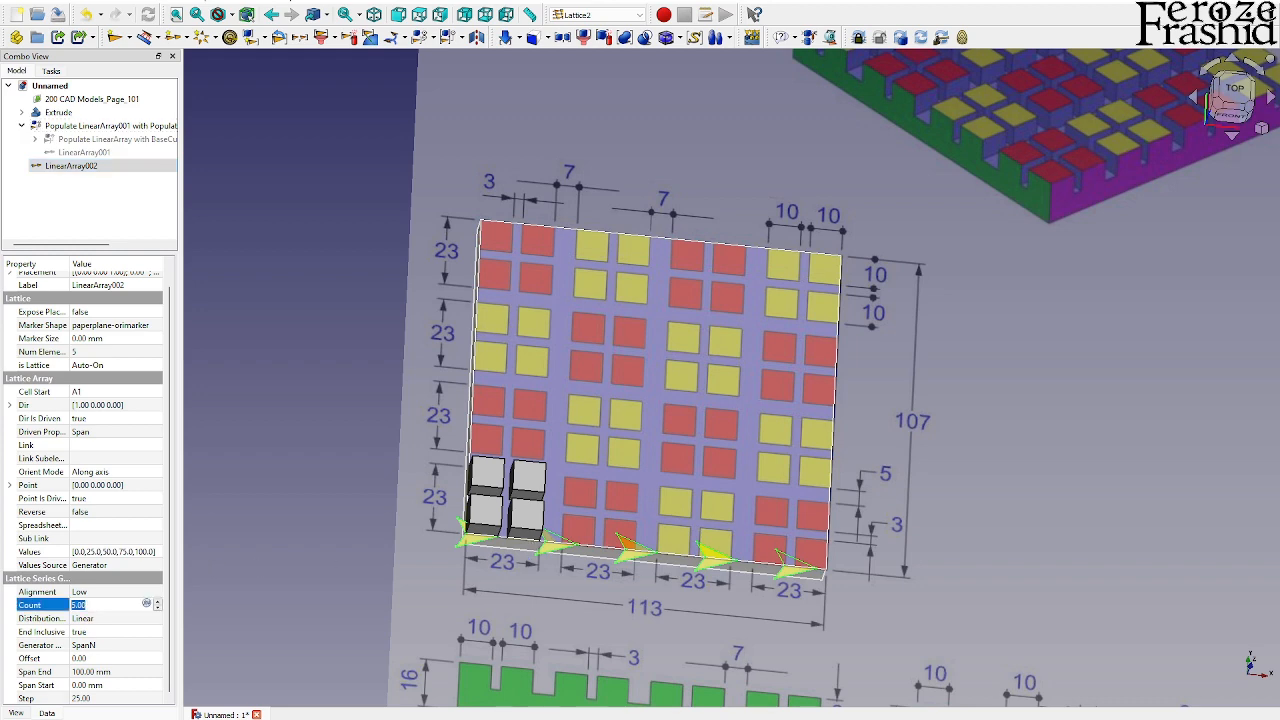
pyautogui.click(221, 604)
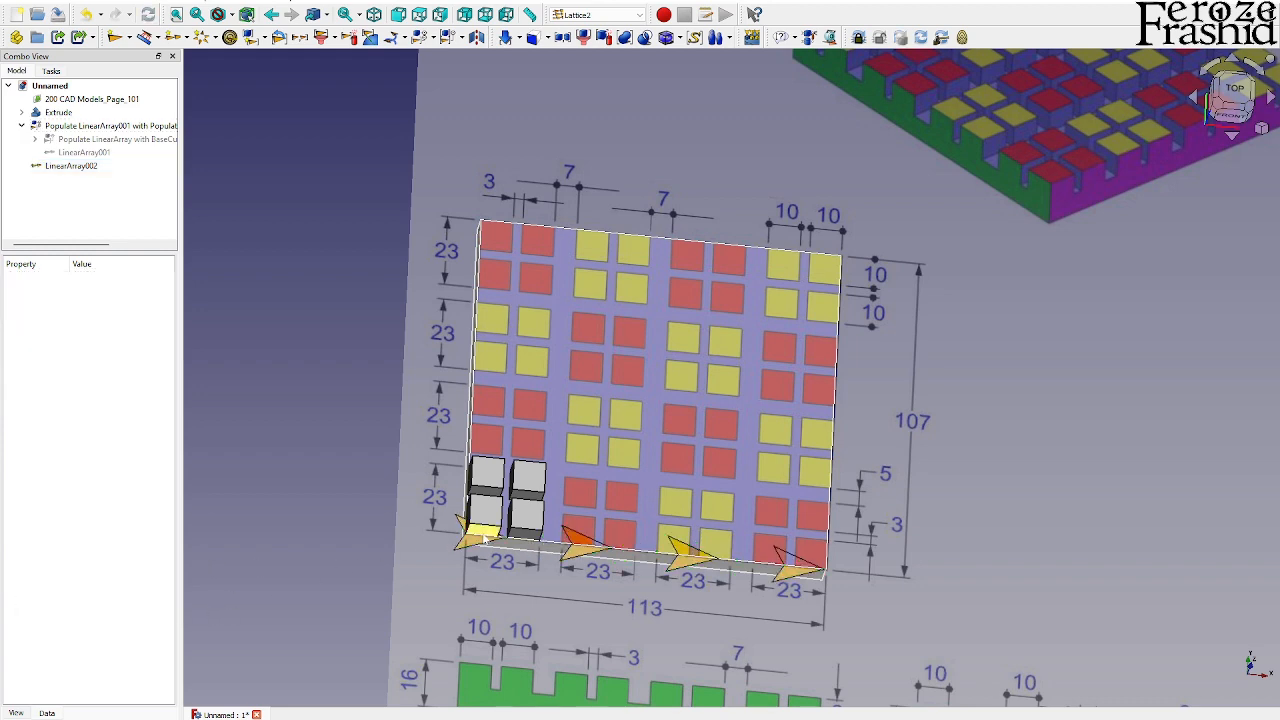
pyautogui.scroll(2, 470, 540)
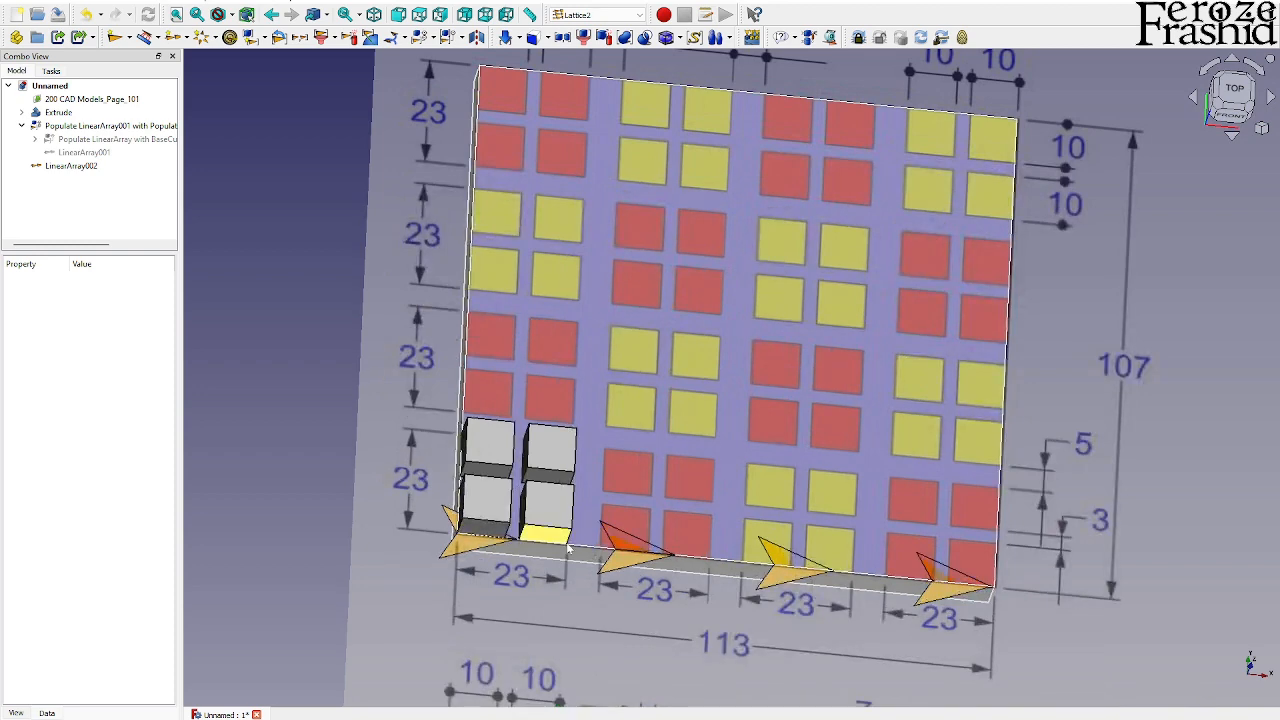
pyautogui.scroll(-1, 598, 535)
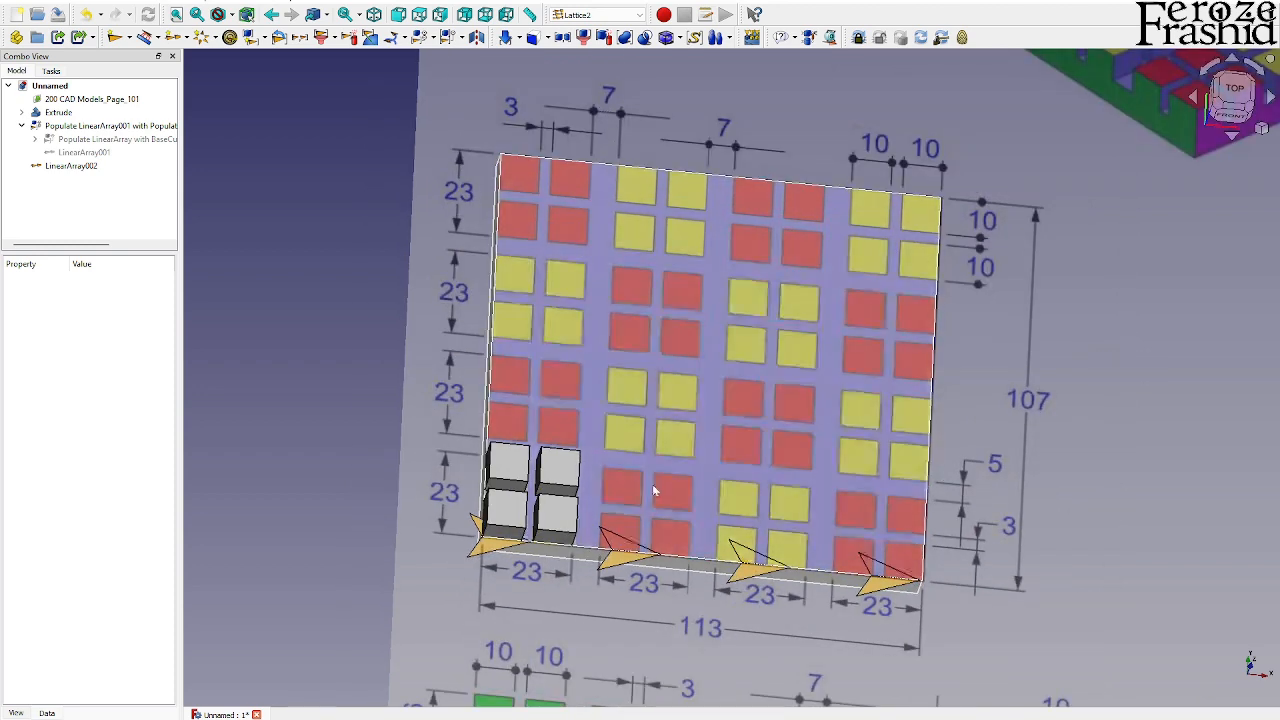
# Step: Set the third linear array's generator mode to StepN and its step to 30
pyautogui.click(72, 166)
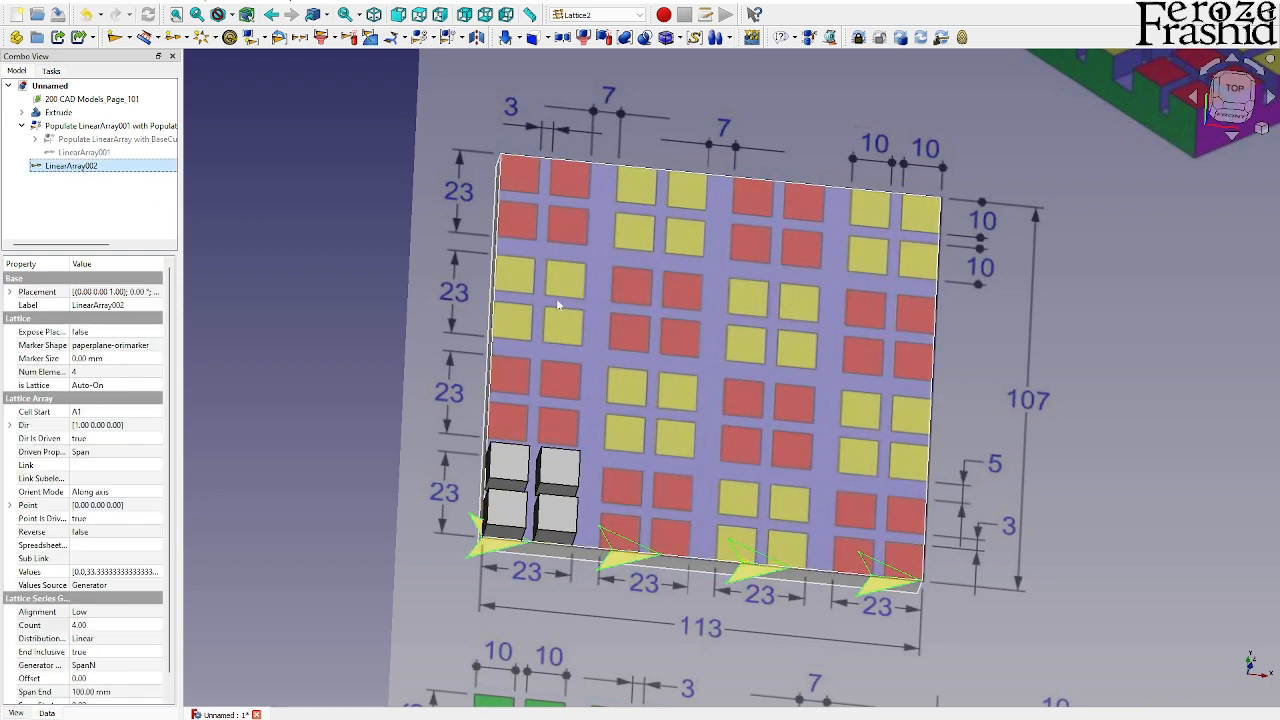
pyautogui.doubleClick(93, 668)
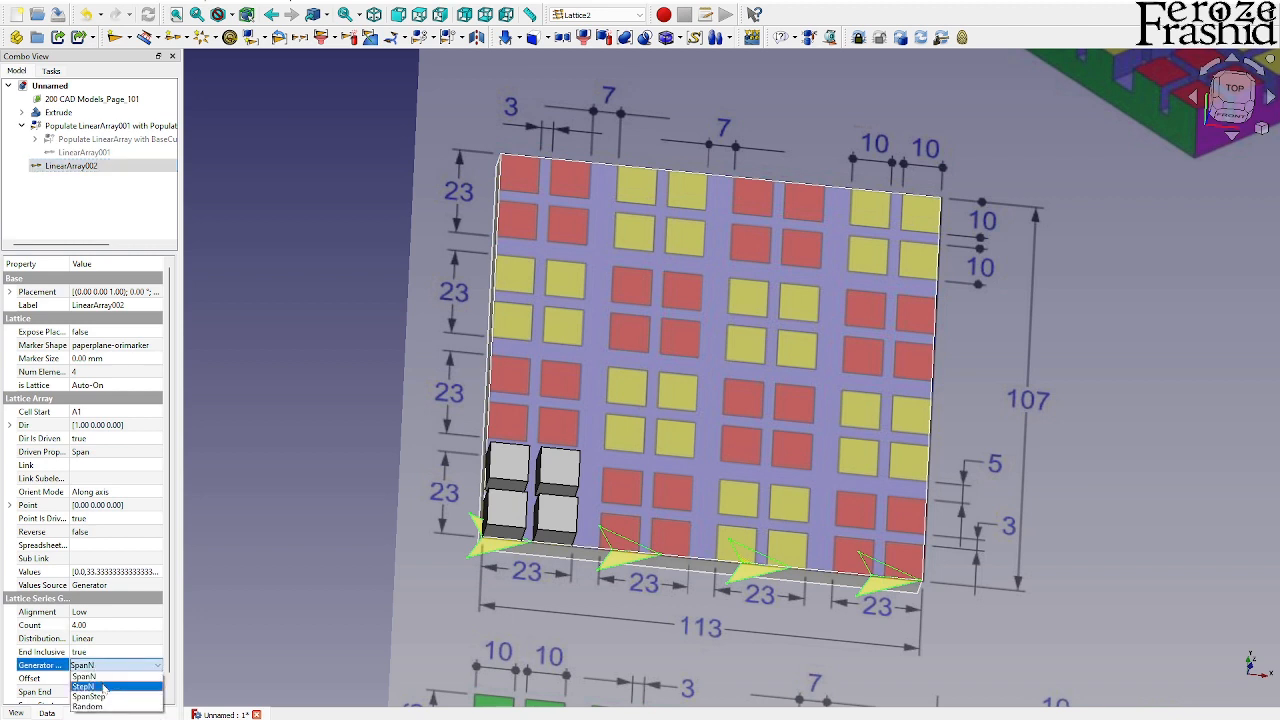
pyautogui.click(103, 687)
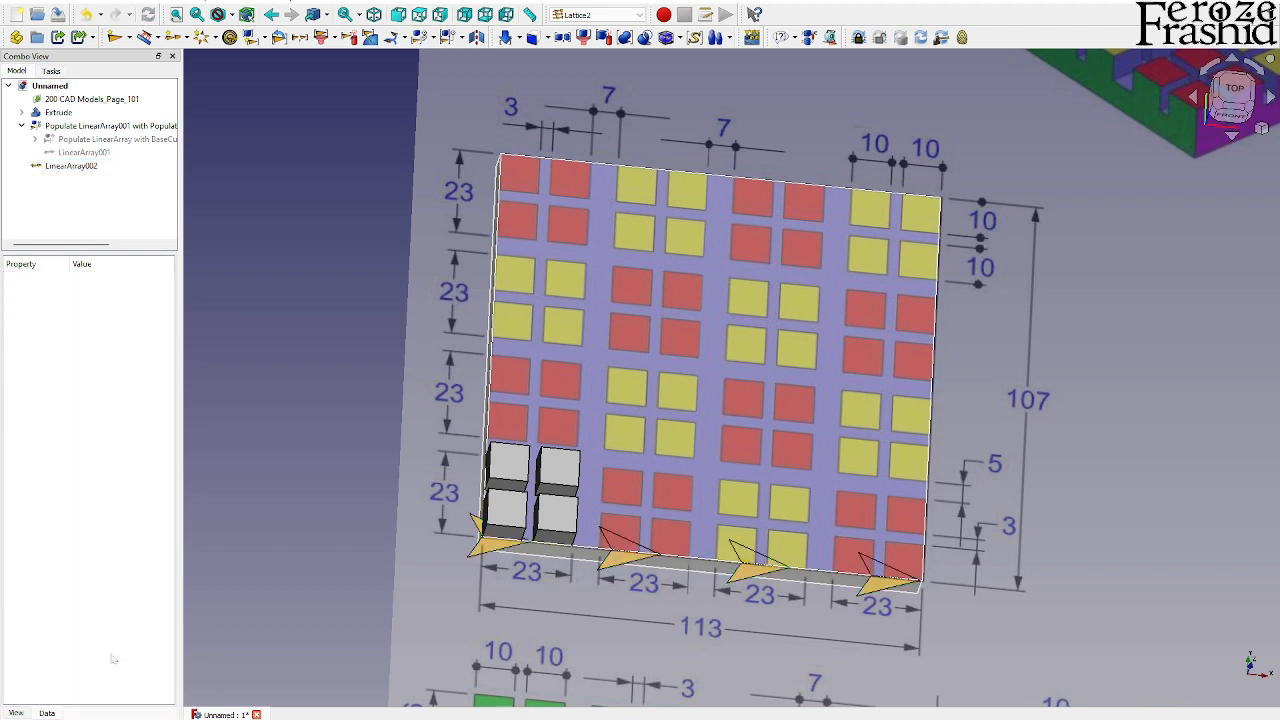
pyautogui.click(80, 166)
pyautogui.scroll(-1, 115, 563)
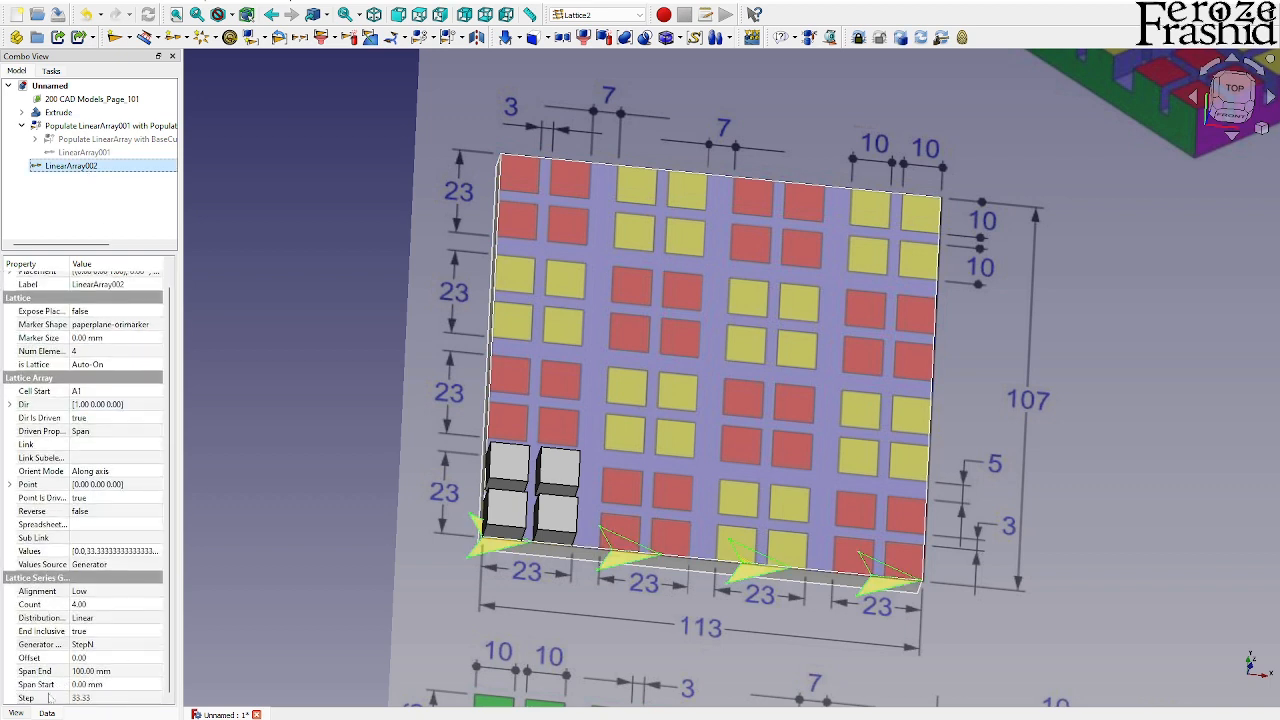
pyautogui.click(104, 698)
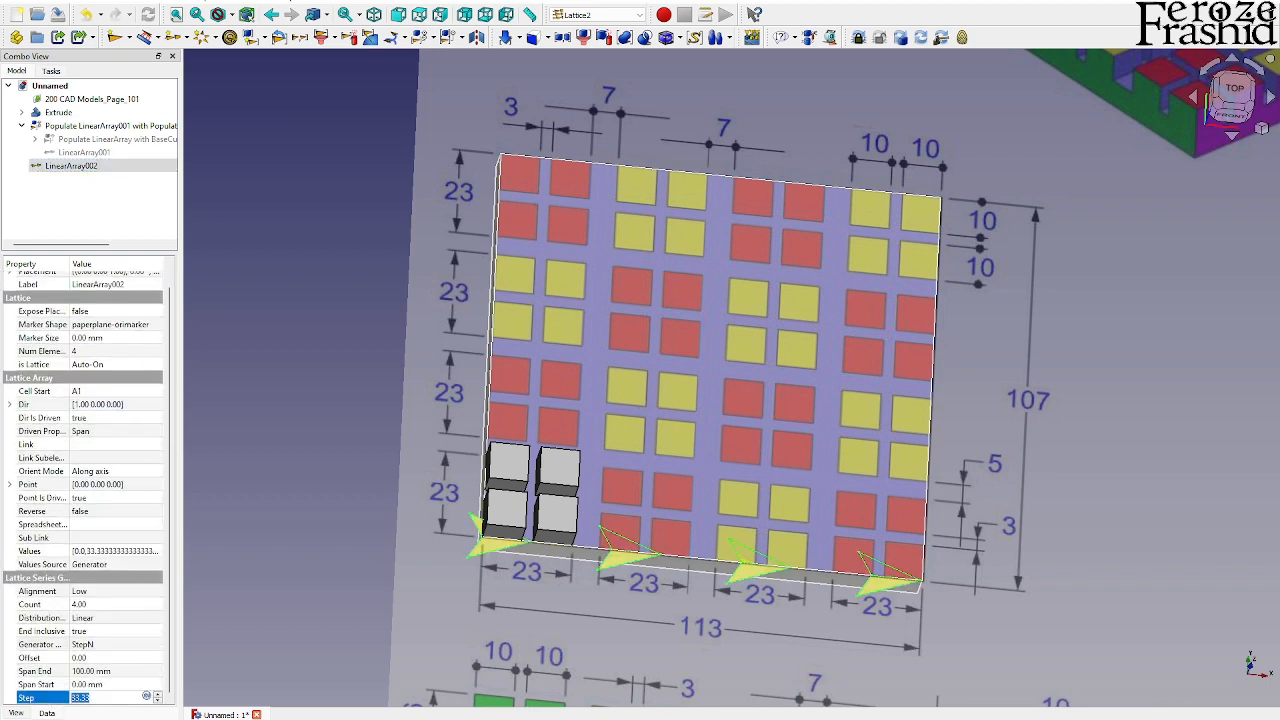
pyautogui.write('30')
pyautogui.press('Return')
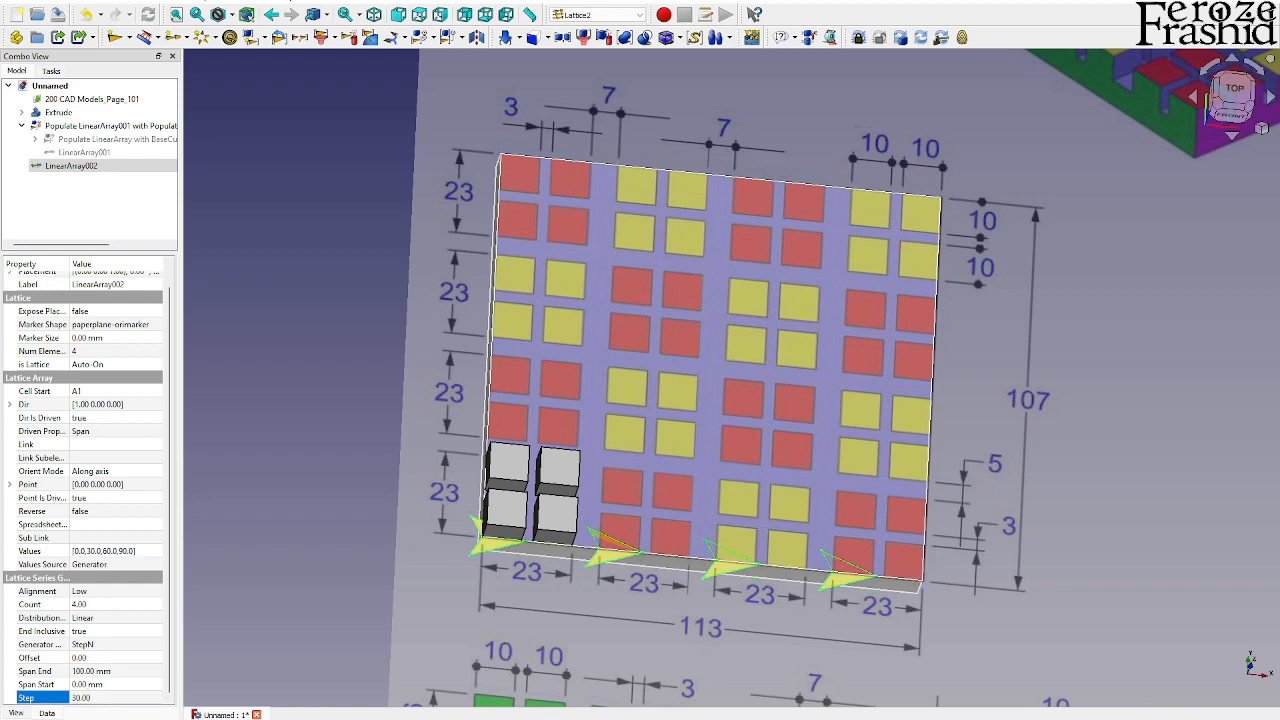
pyautogui.scroll(2, 848, 581)
pyautogui.scroll(-2, 722, 594)
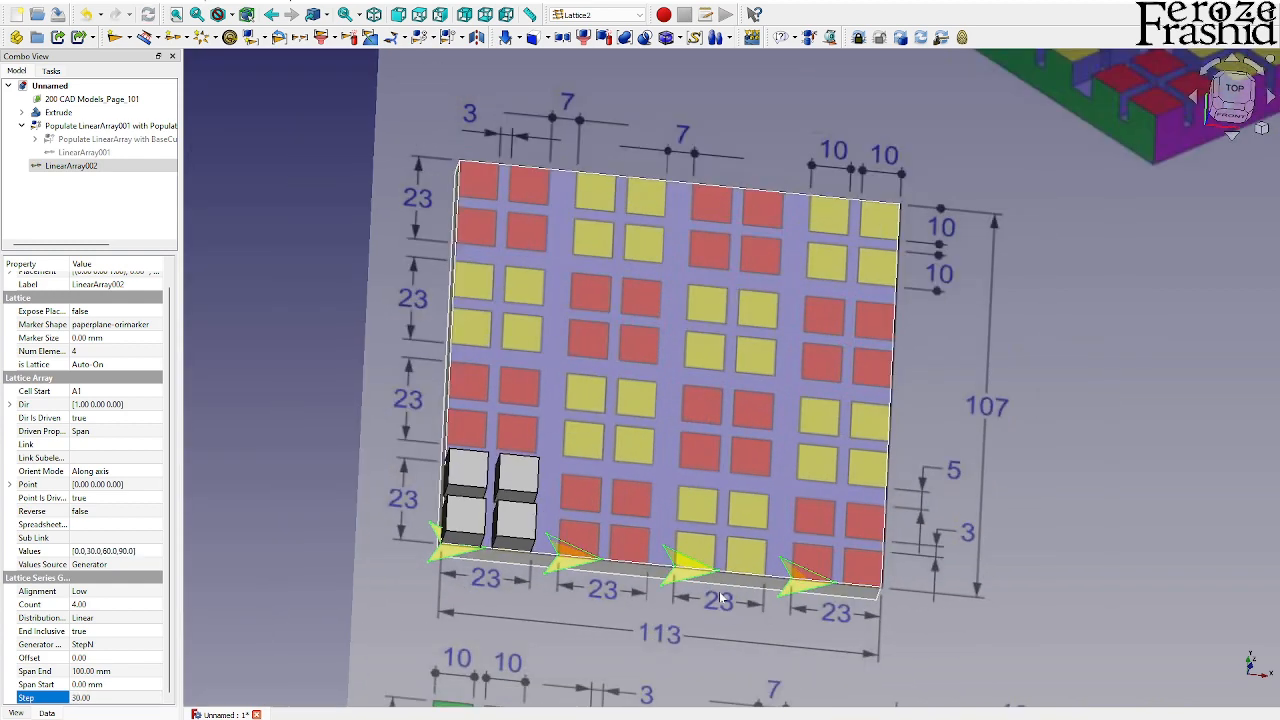
# Step: Populate the third linear array with copies of the 2 by 2 cube group using the Build Array variant
pyautogui.click(110, 126)
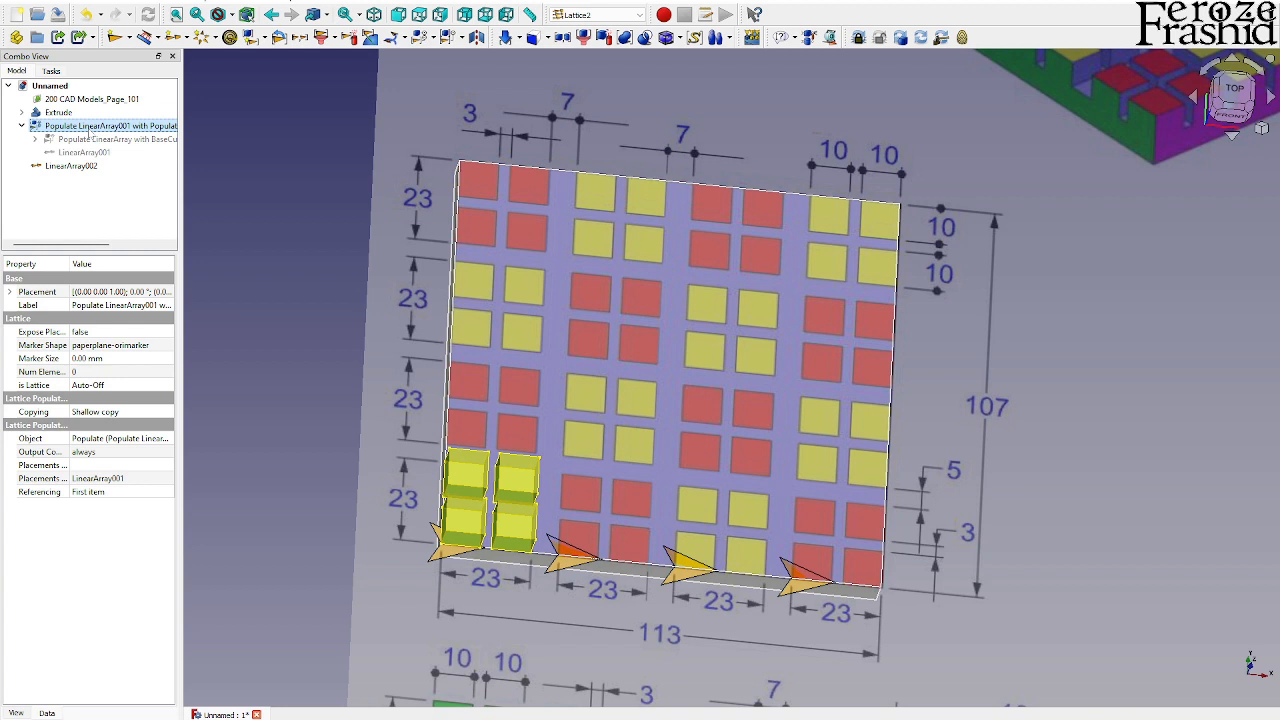
pyautogui.keyDown('ctrl'); pyautogui.click(95, 166); pyautogui.keyUp('ctrl')
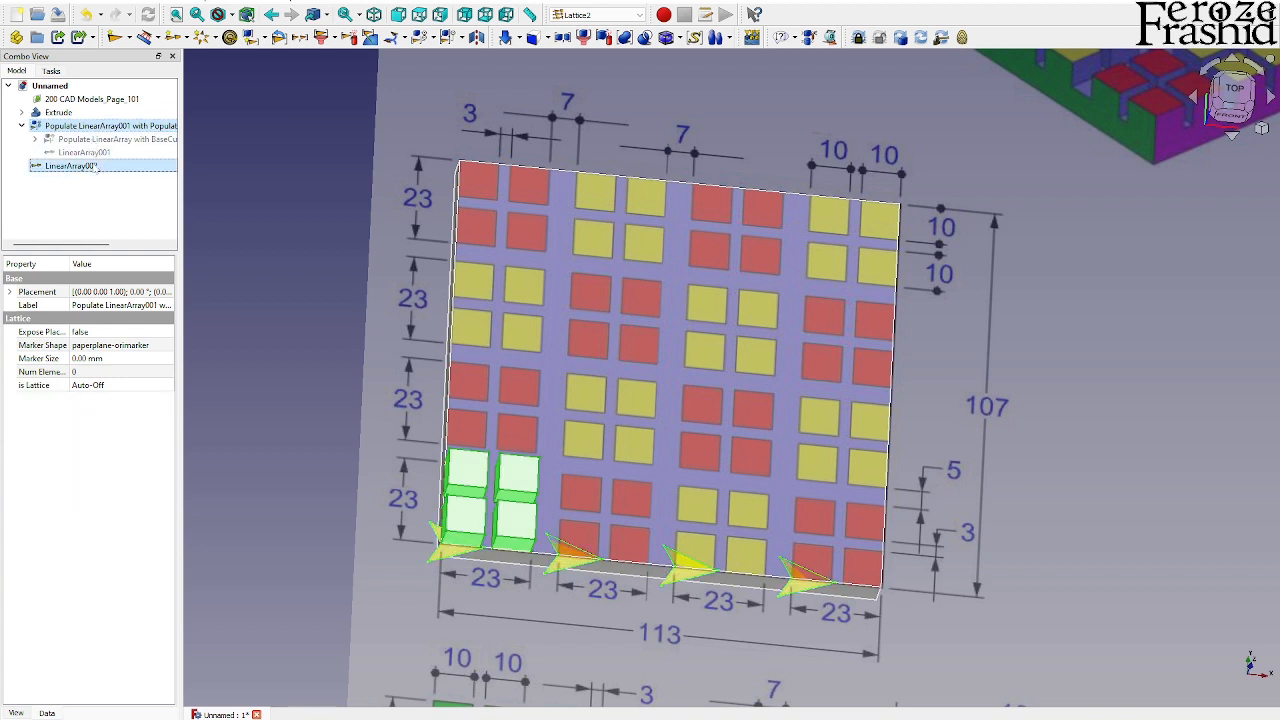
pyautogui.click(432, 40)
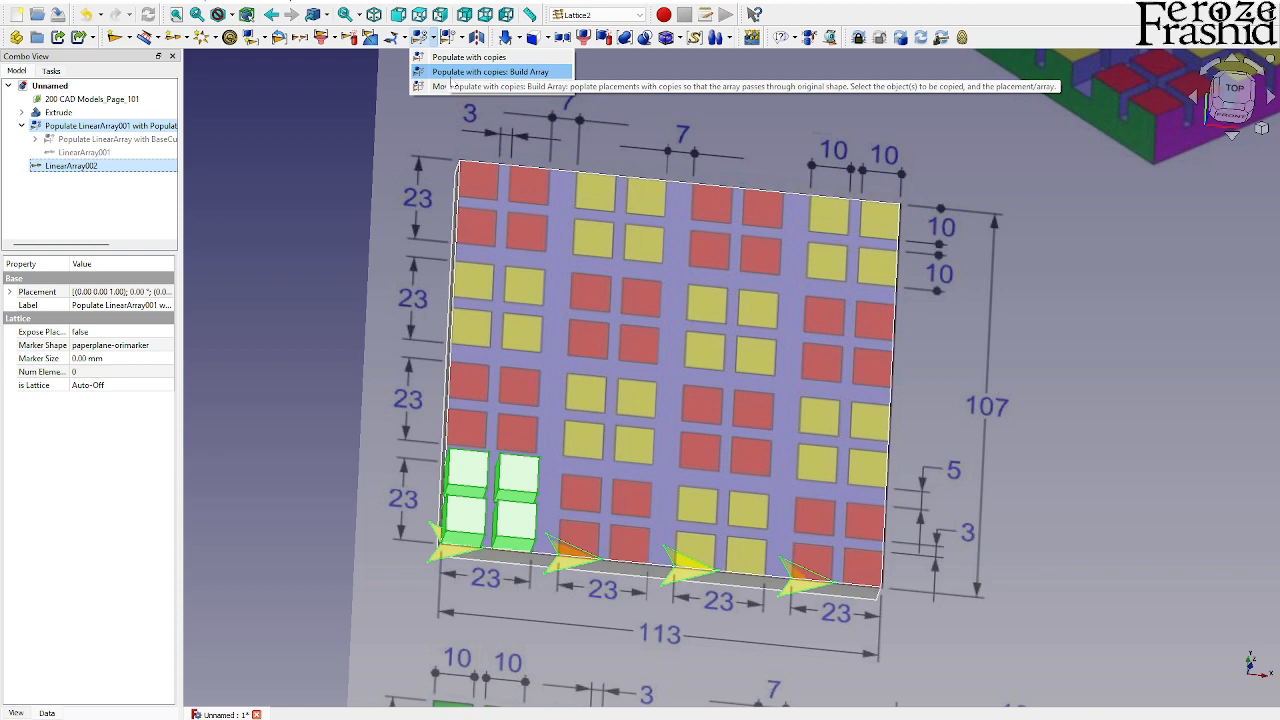
pyautogui.click(450, 74)
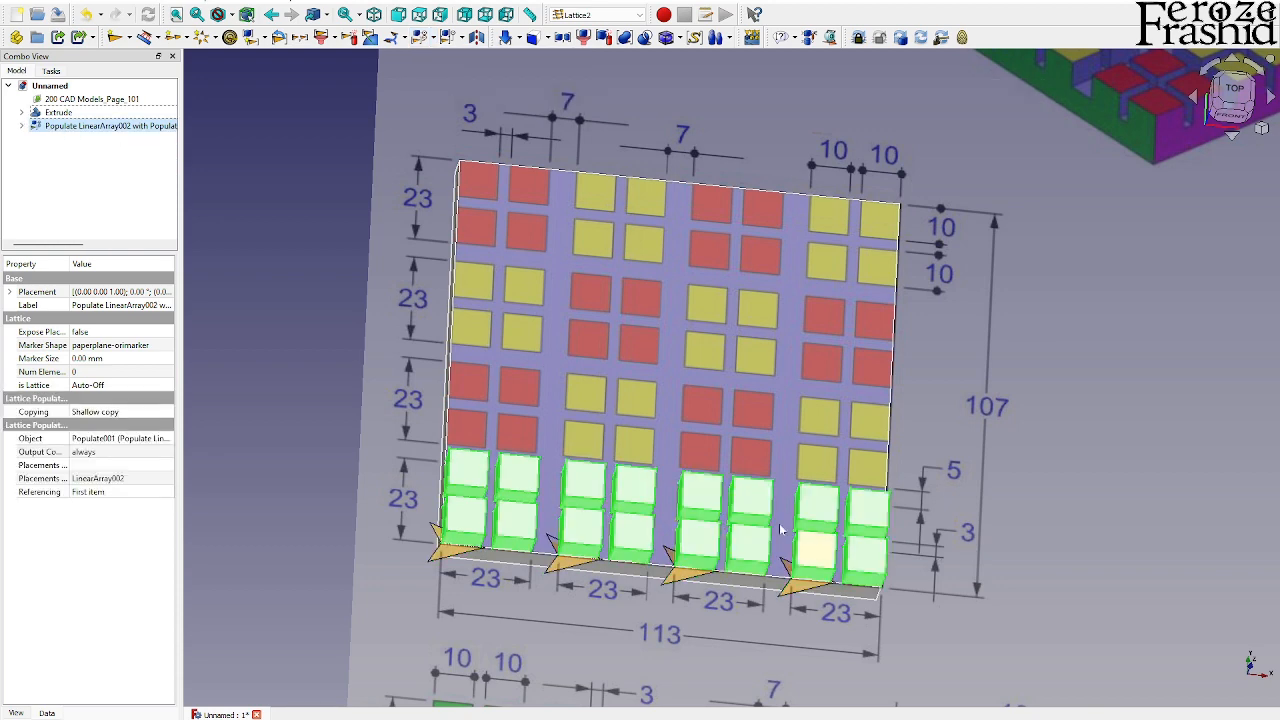
# Step: Hide LinearArray002 nested under the populated array of cube groups
pyautogui.click(22, 126)
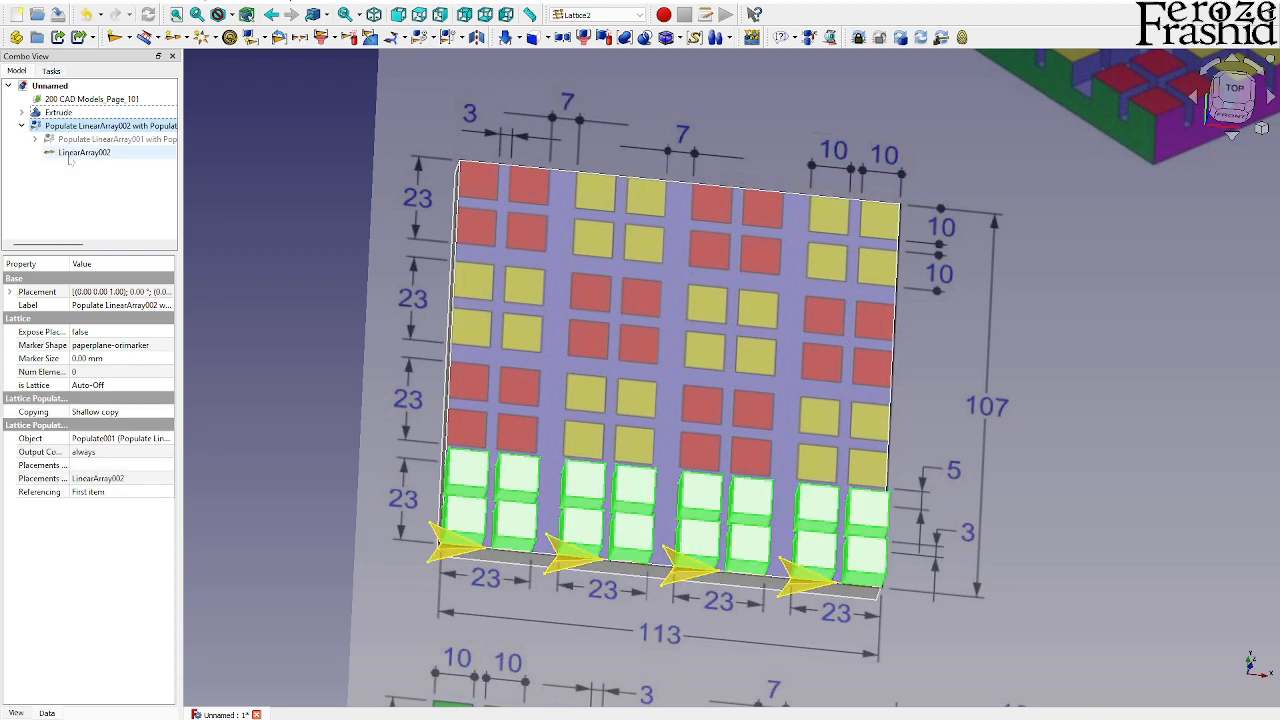
pyautogui.click(72, 154)
pyautogui.press('space')
pyautogui.click(79, 184)
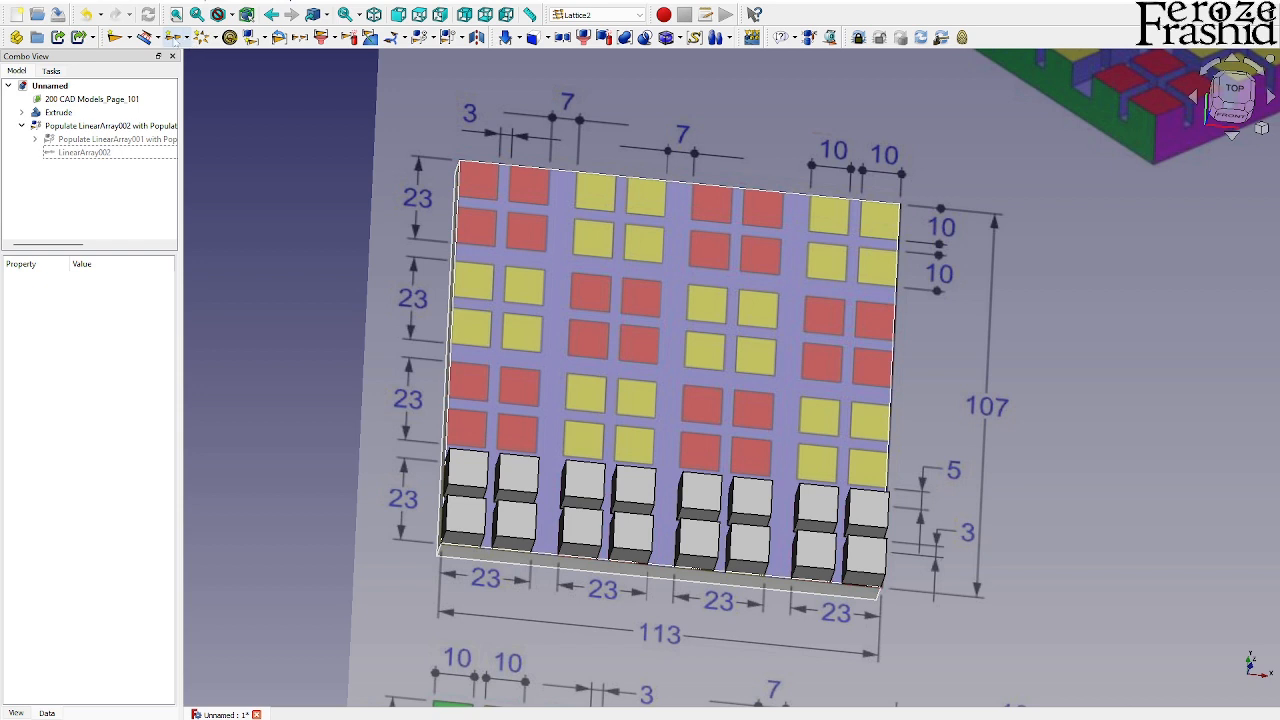
# Step: Create a fourth linear array at the base's corner and rotate it 90° about the vertical axis to run along the 107 mm side
pyautogui.click(172, 37)
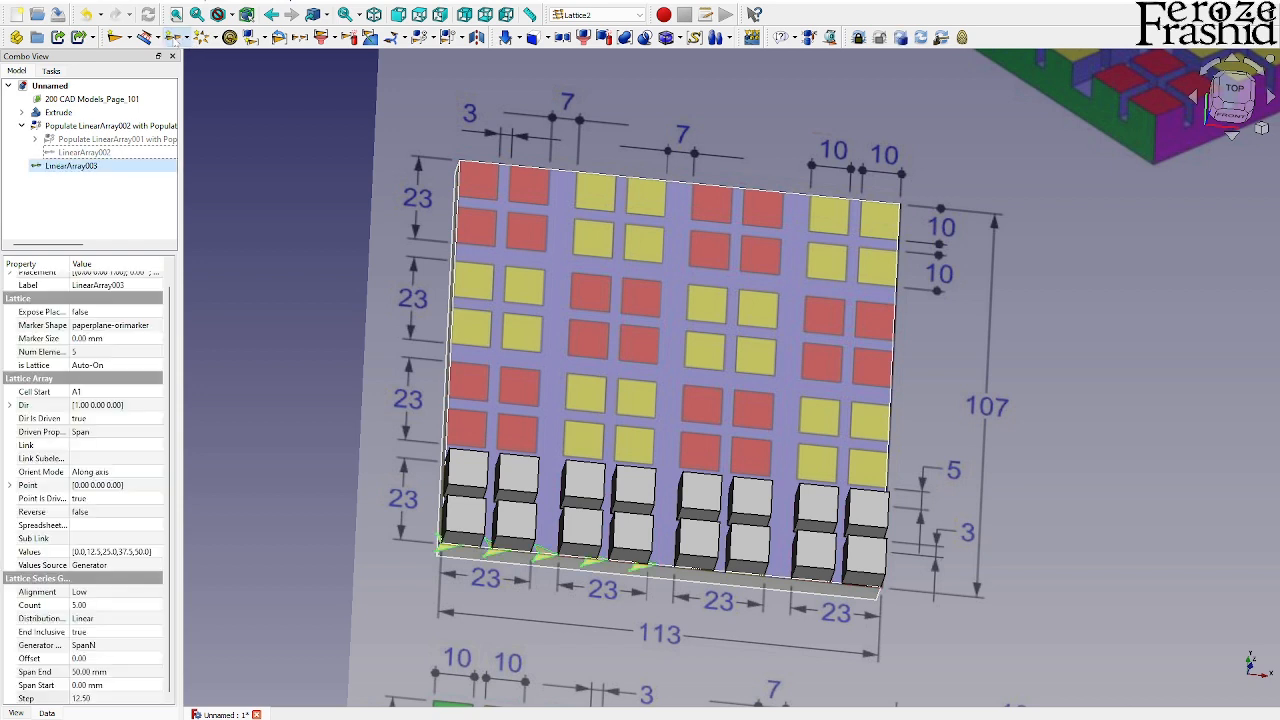
pyautogui.rightClick(119, 169)
pyautogui.click(140, 172)
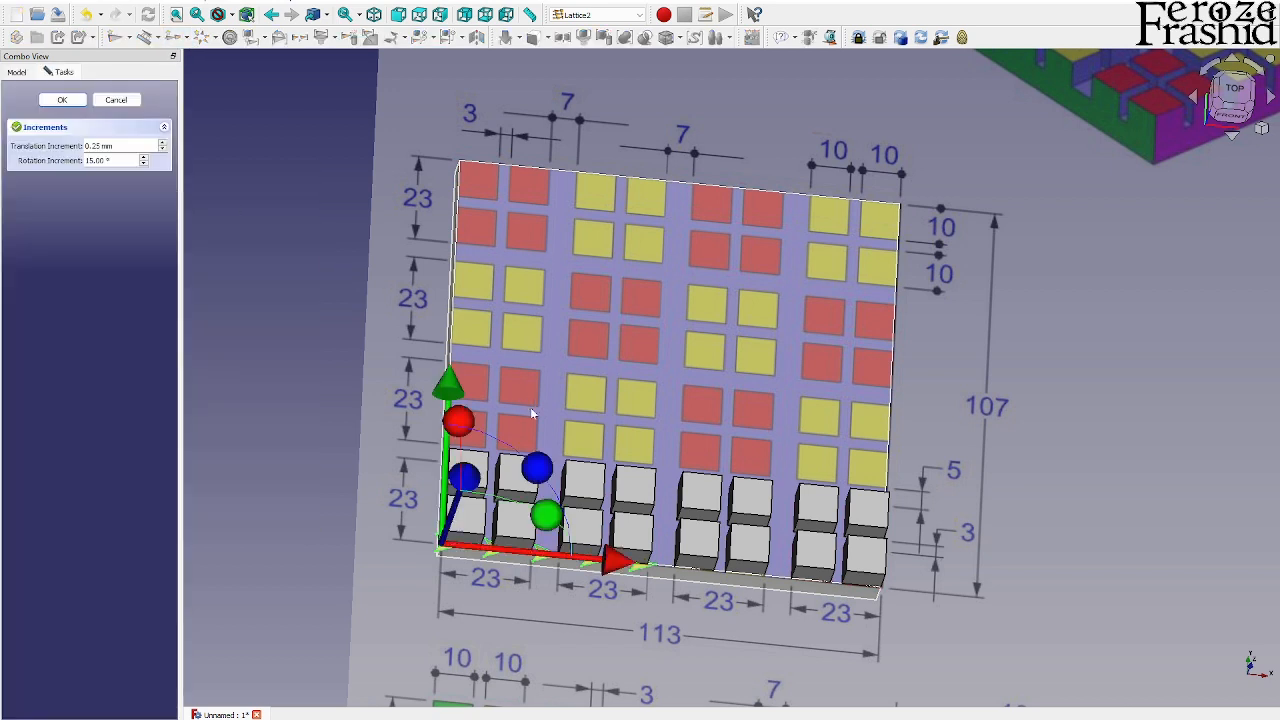
pyautogui.moveTo(541, 462); pyautogui.dragTo(337, 423)
pyautogui.click(62, 100)
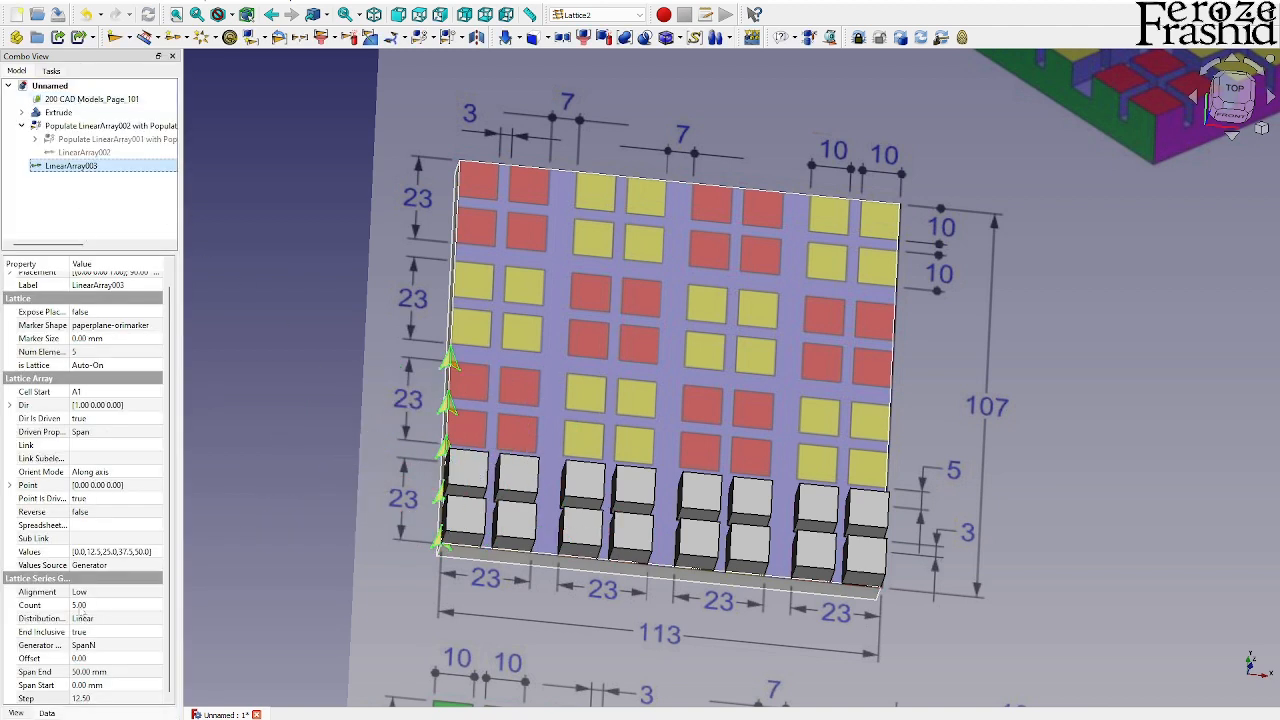
# Step: Set the fourth linear array to a count of 4, generator mode StepN and a step of 28
pyautogui.click(80, 605)
pyautogui.write('4')
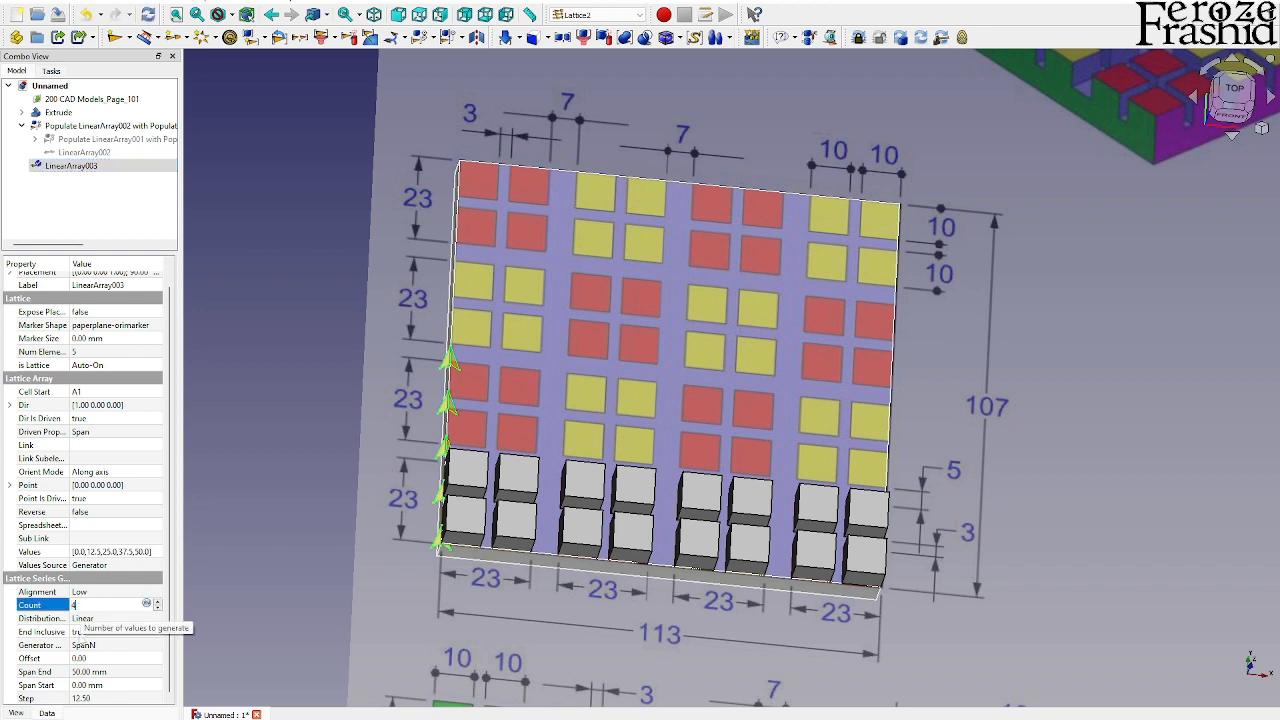
pyautogui.click(91, 648)
pyautogui.click(91, 648)
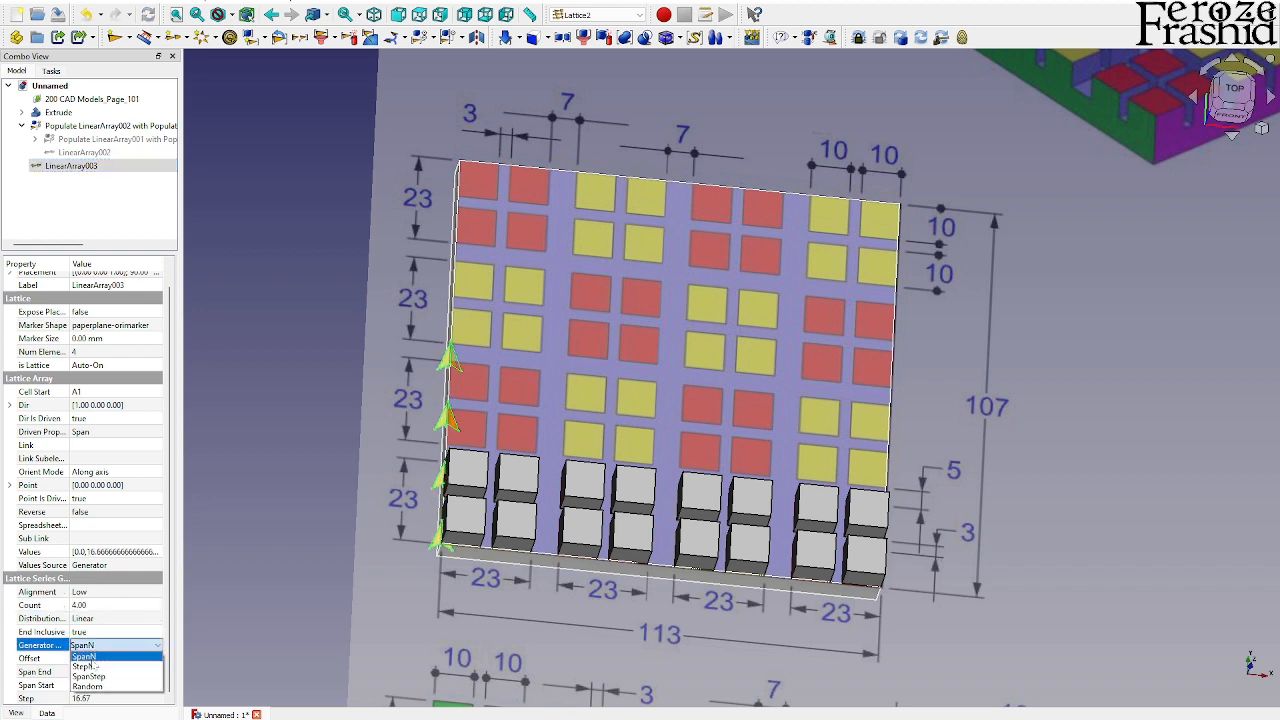
pyautogui.click(86, 665)
pyautogui.click(103, 698)
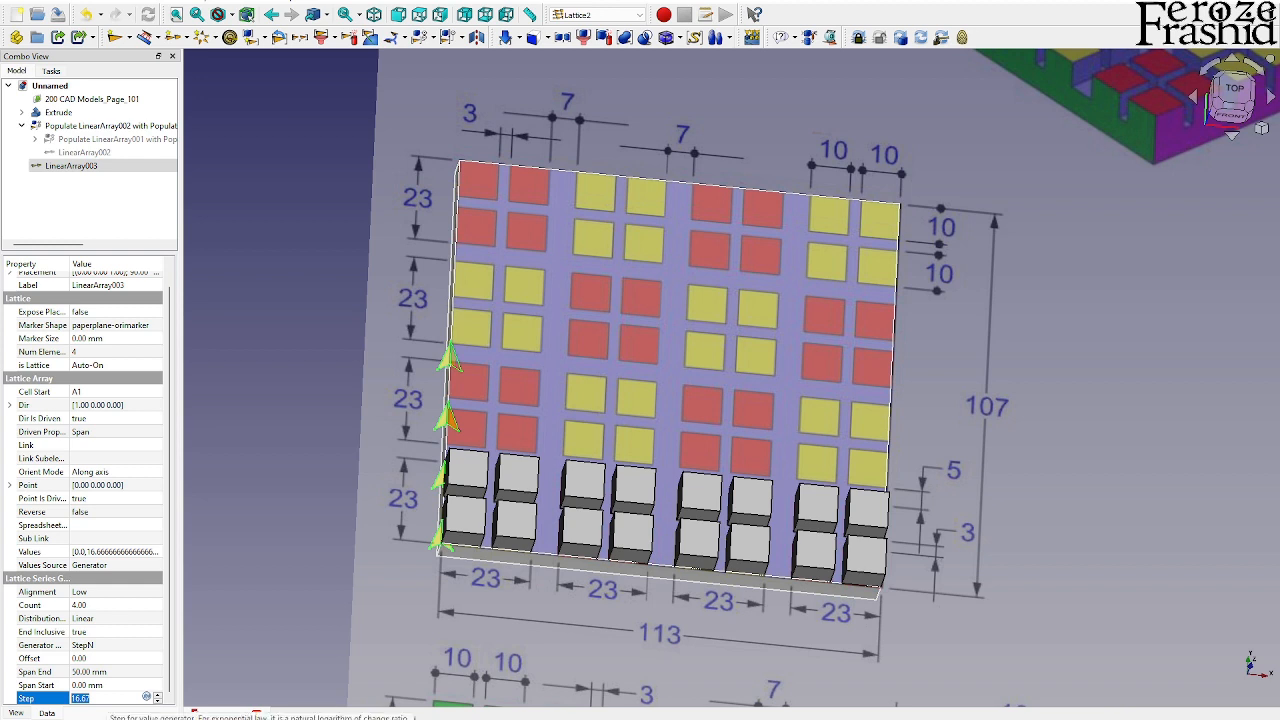
pyautogui.write('28')
pyautogui.press('Return')
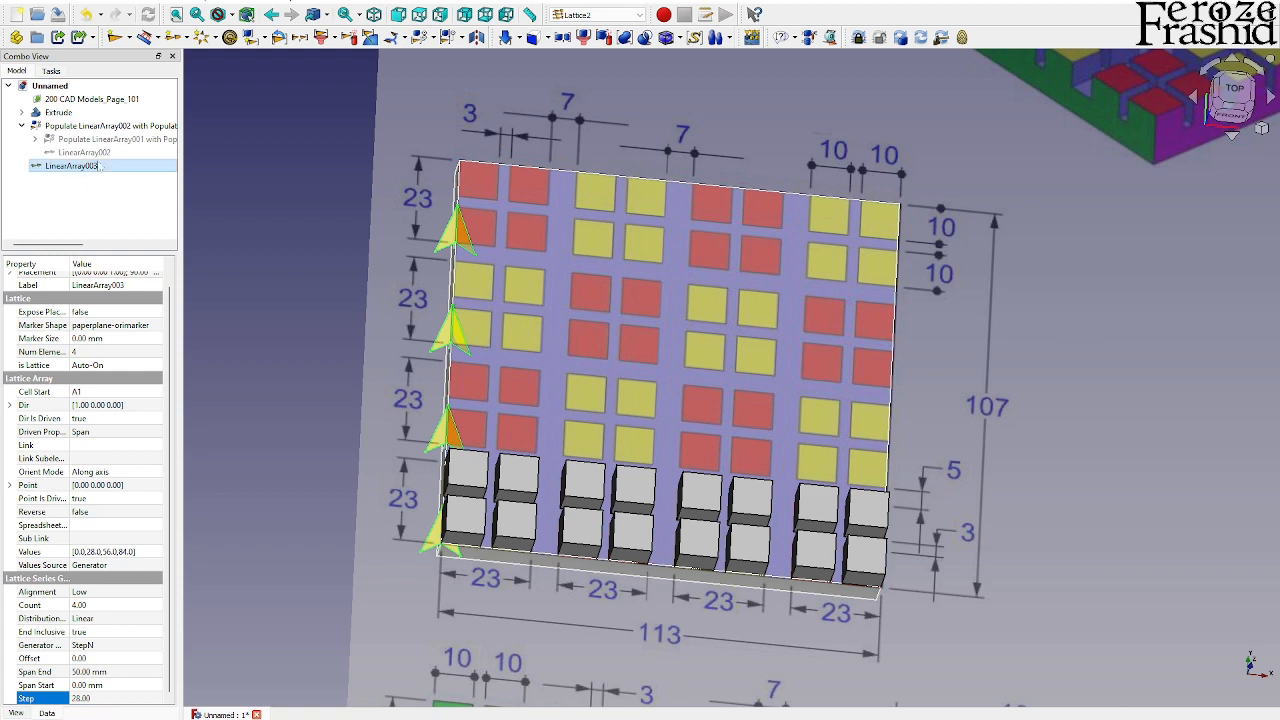
# Step: Populate the fourth linear array with copies of the row of cube groups using the Build Array variant
pyautogui.click(95, 126)
pyautogui.click(88, 166)
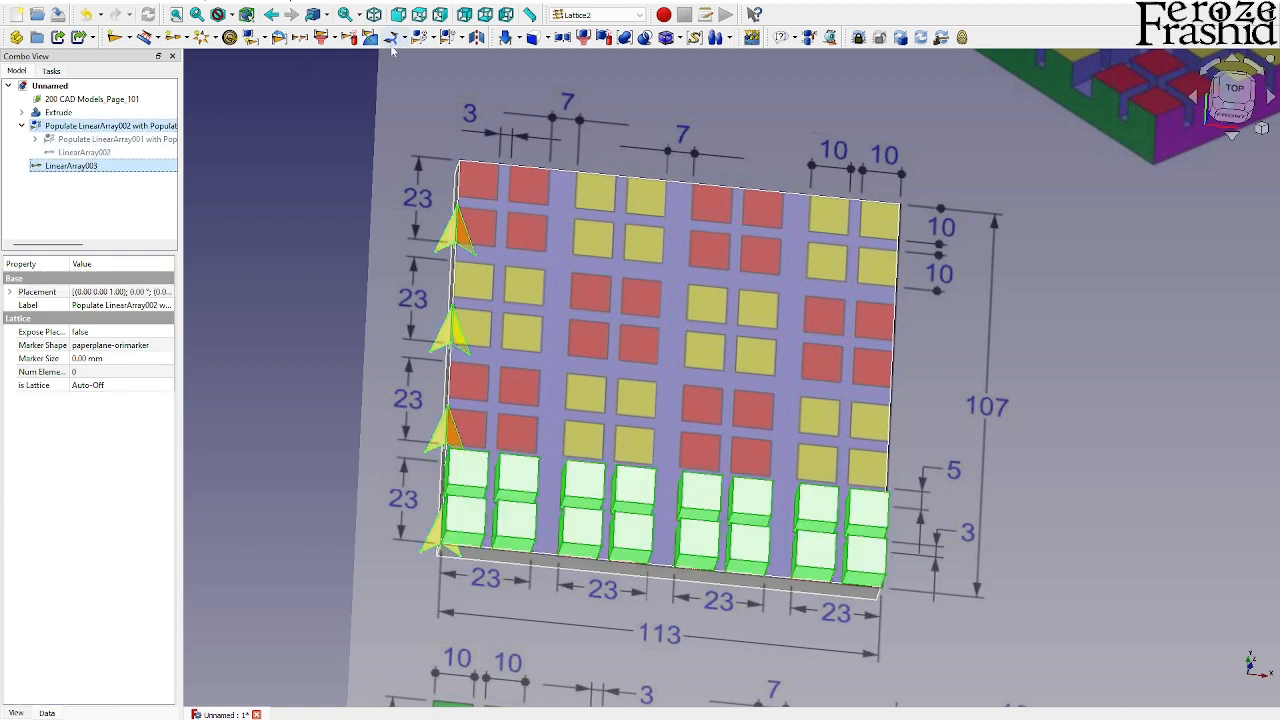
pyautogui.click(424, 38)
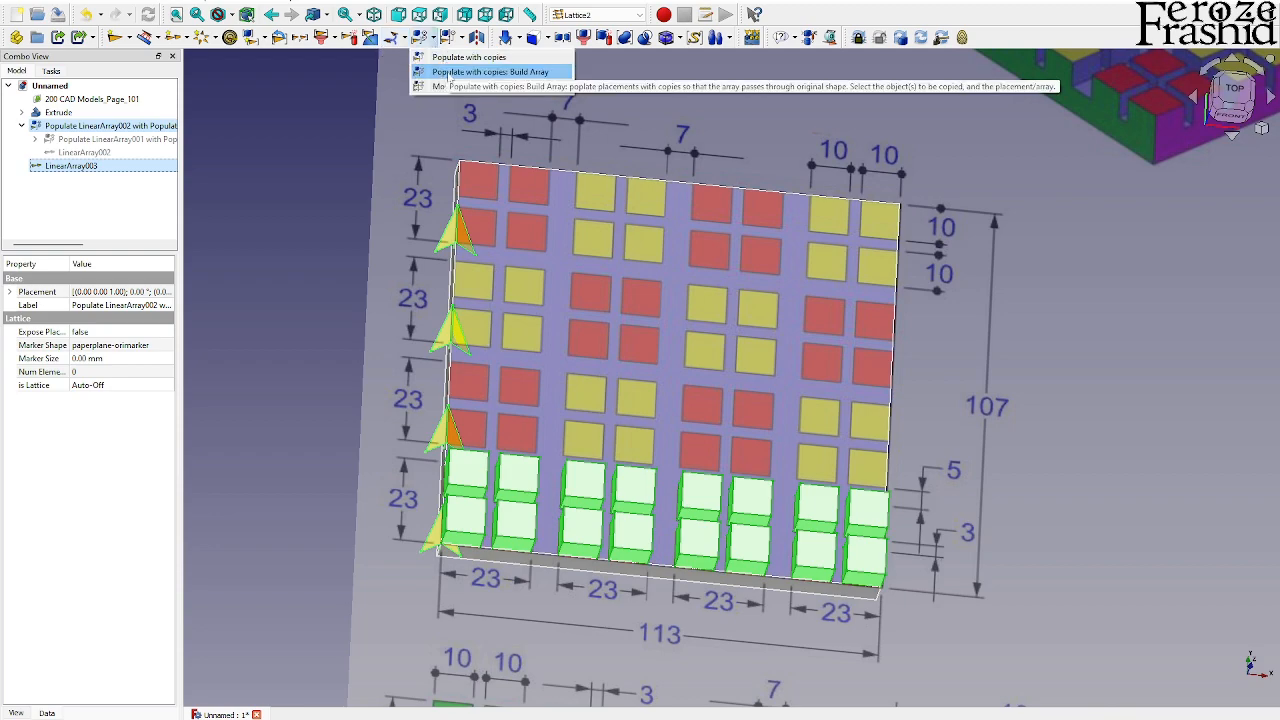
pyautogui.click(447, 71)
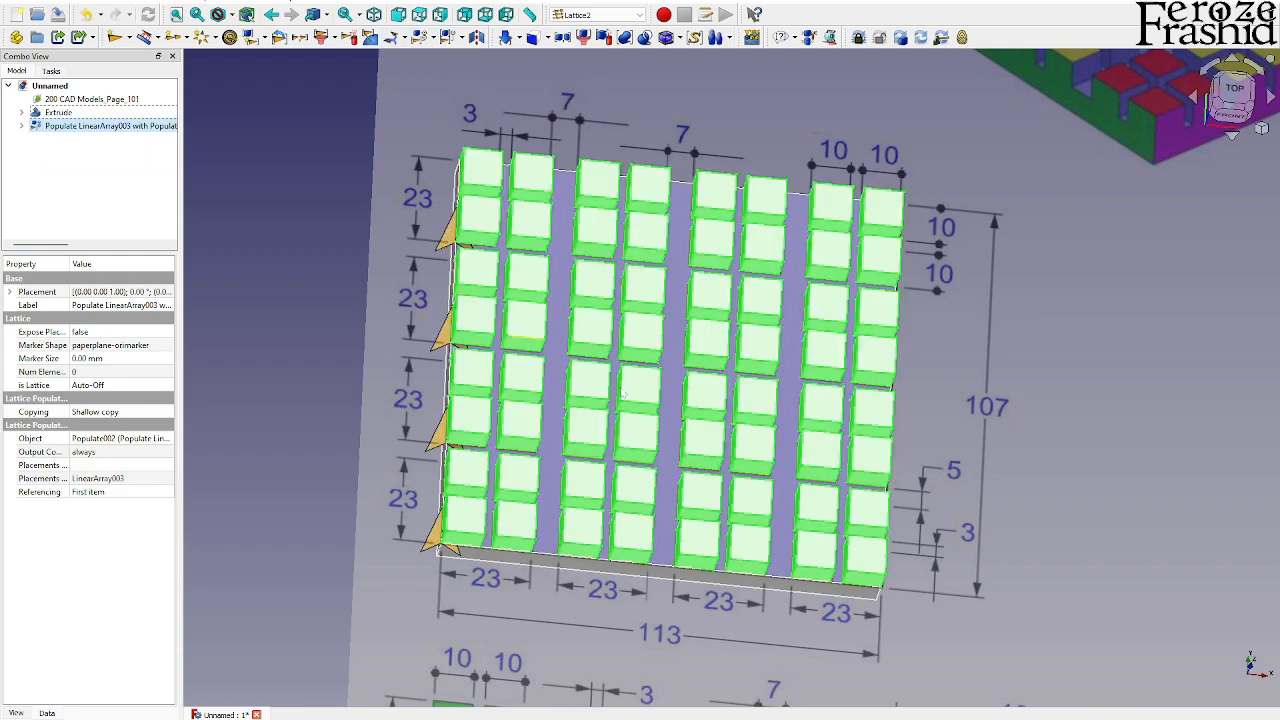
pyautogui.moveTo(1053, 420); pyautogui.dragTo(1028, 372, button='middle')
pyautogui.click(1221, 95)
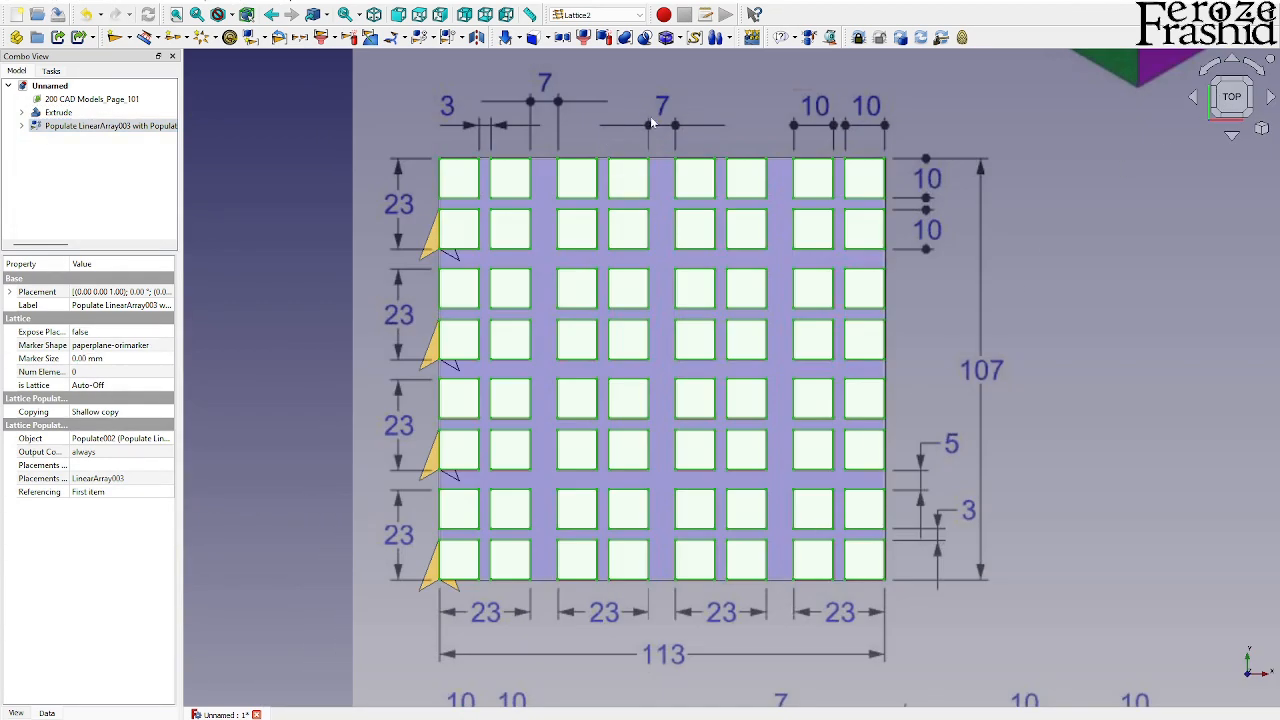
# Step: Hide the 200 CAD Models_Page_101 reference image beneath the model
pyautogui.click(320, 298)
pyautogui.moveTo(814, 450); pyautogui.dragTo(846, 278, button='middle')
pyautogui.click(1076, 426)
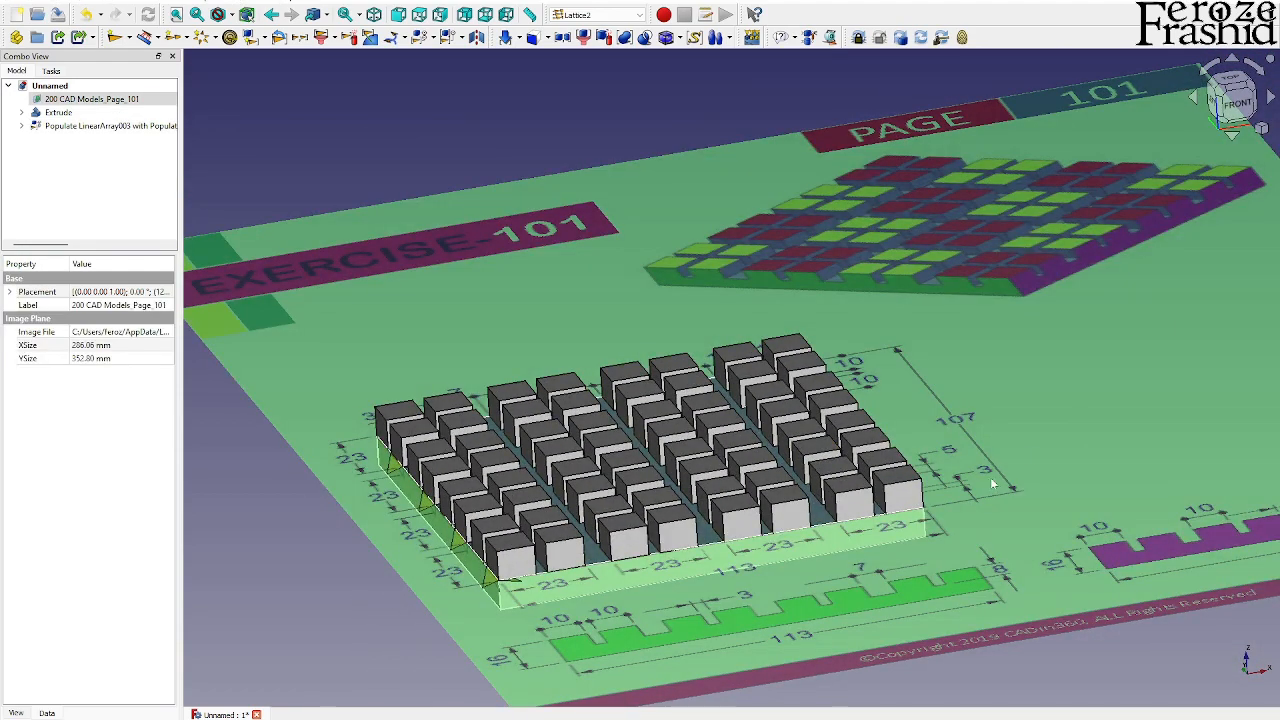
pyautogui.press('space')
pyautogui.moveTo(980, 363); pyautogui.dragTo(284, 254, button='middle')
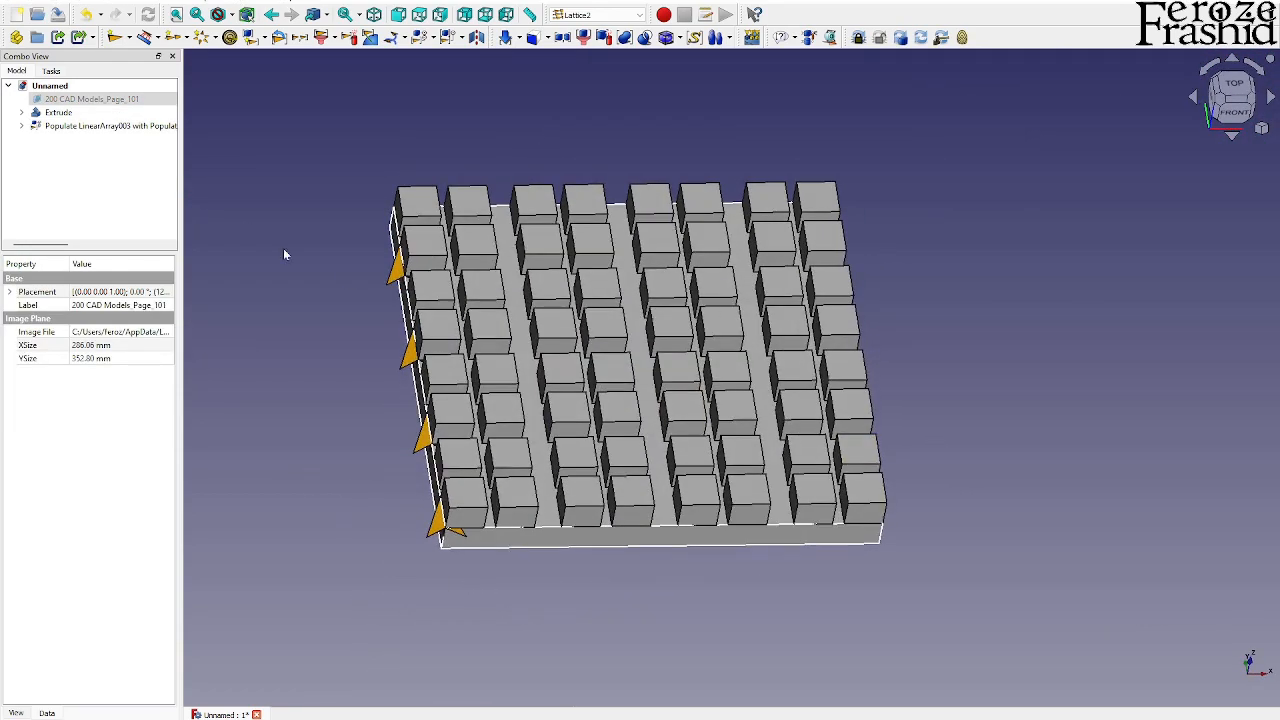
# Step: Hide LinearArray003 nested under the full grid of populated cubes
pyautogui.click(22, 126)
pyautogui.click(80, 152)
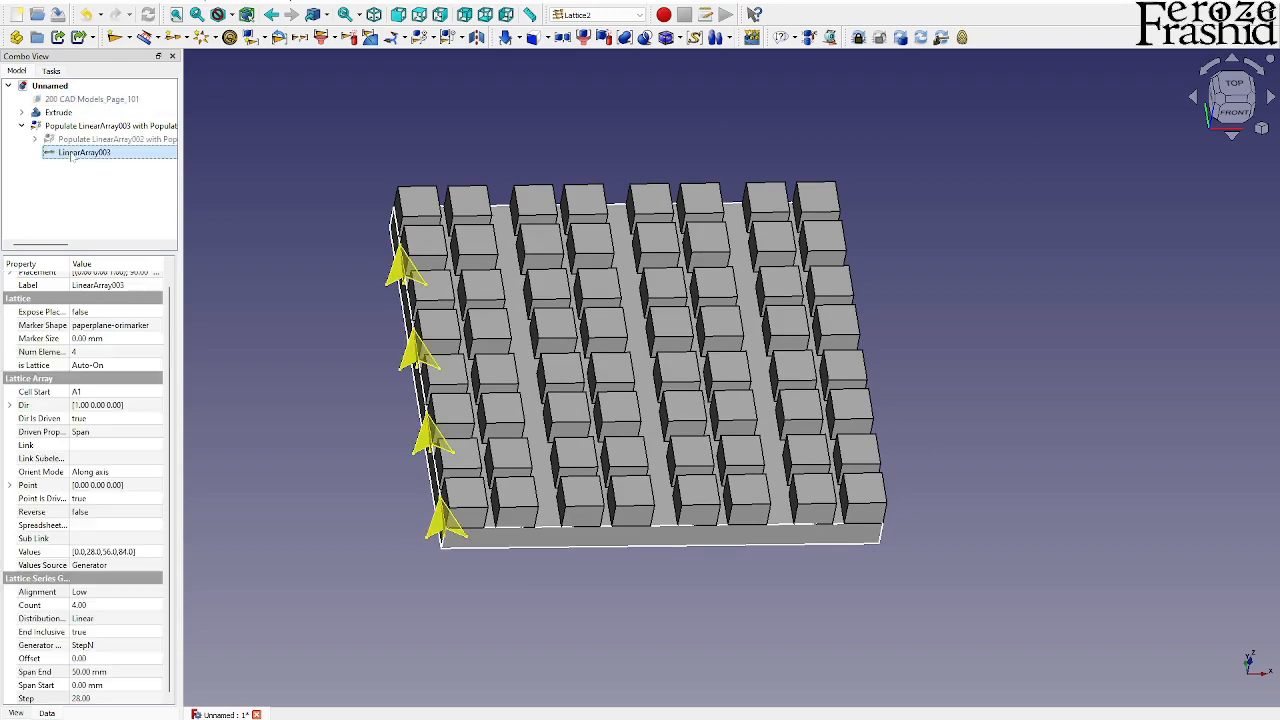
pyautogui.press('space')
pyautogui.click(311, 379)
pyautogui.moveTo(457, 484); pyautogui.dragTo(525, 480, button='middle')
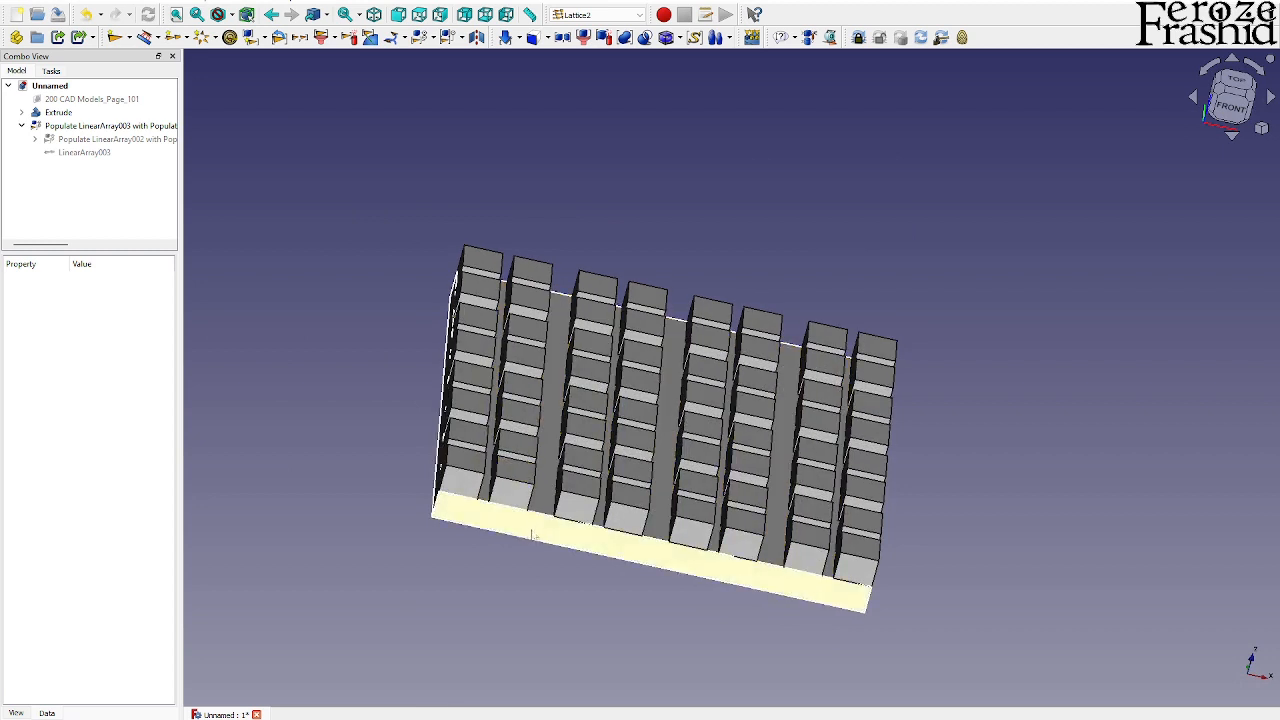
# Step: Rename the base plate's Extrude object as Base
pyautogui.click(518, 497)
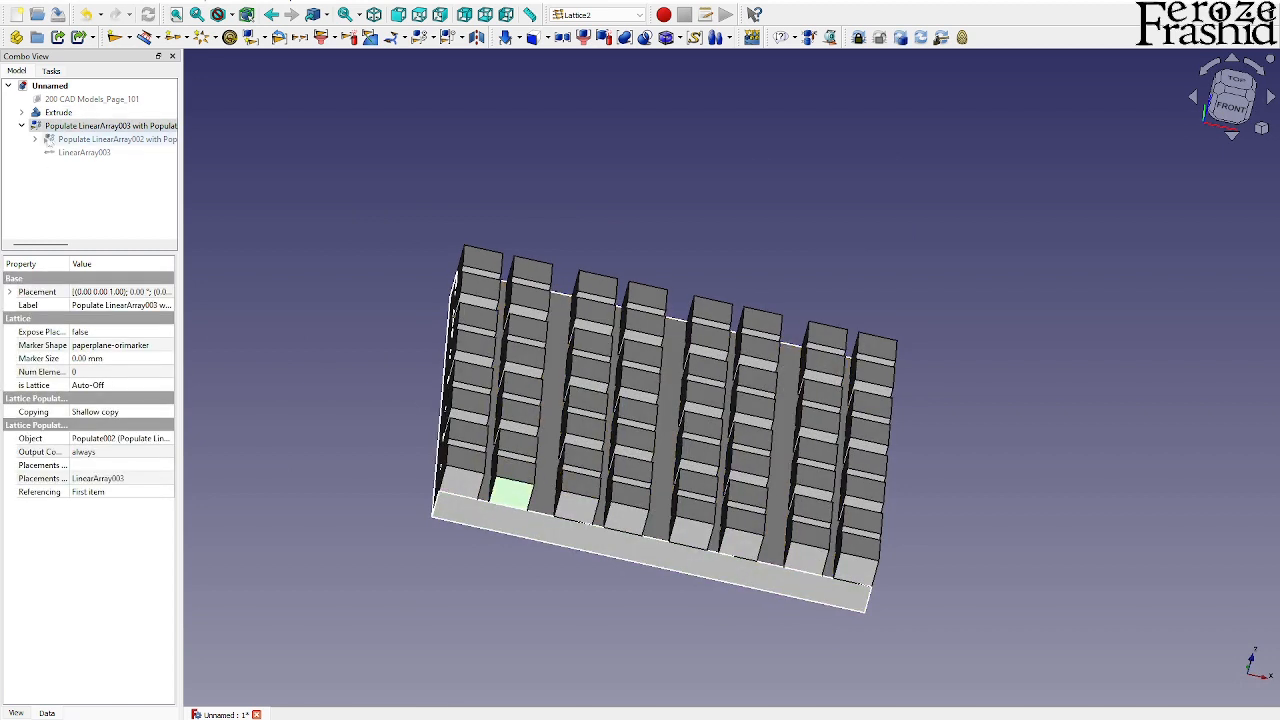
pyautogui.click(58, 113)
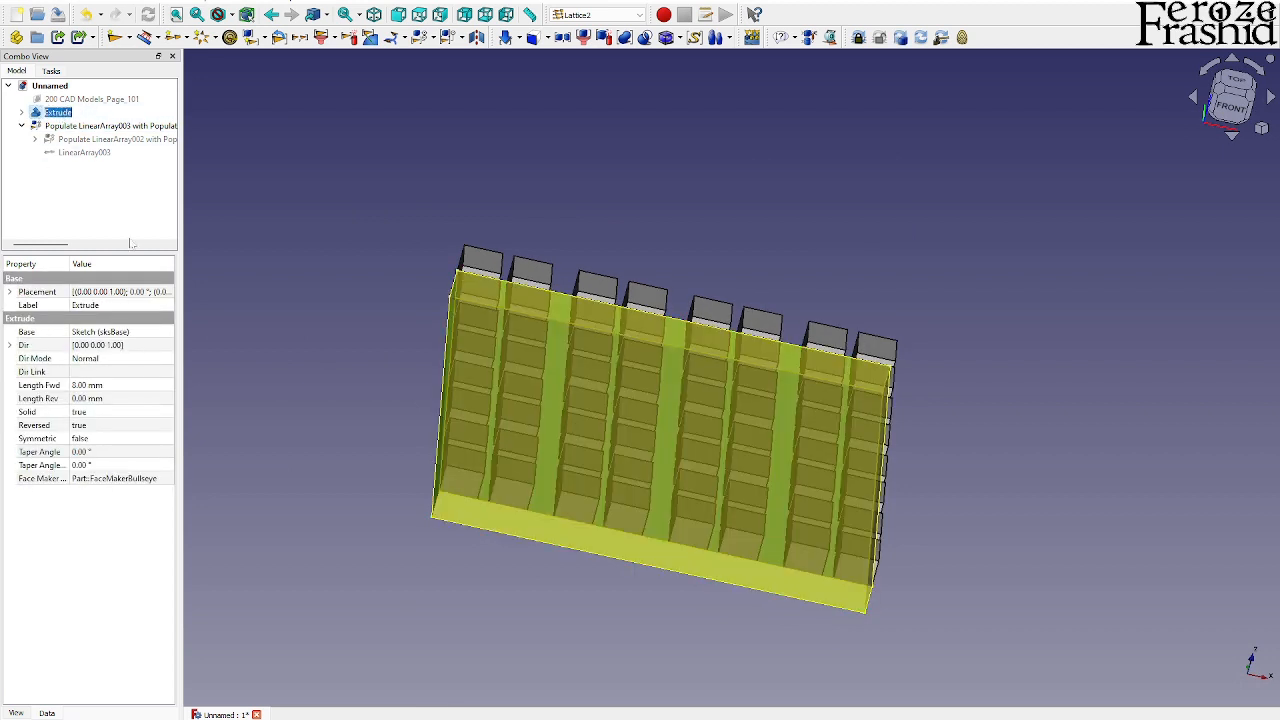
pyautogui.write('Base')
pyautogui.press('Return')
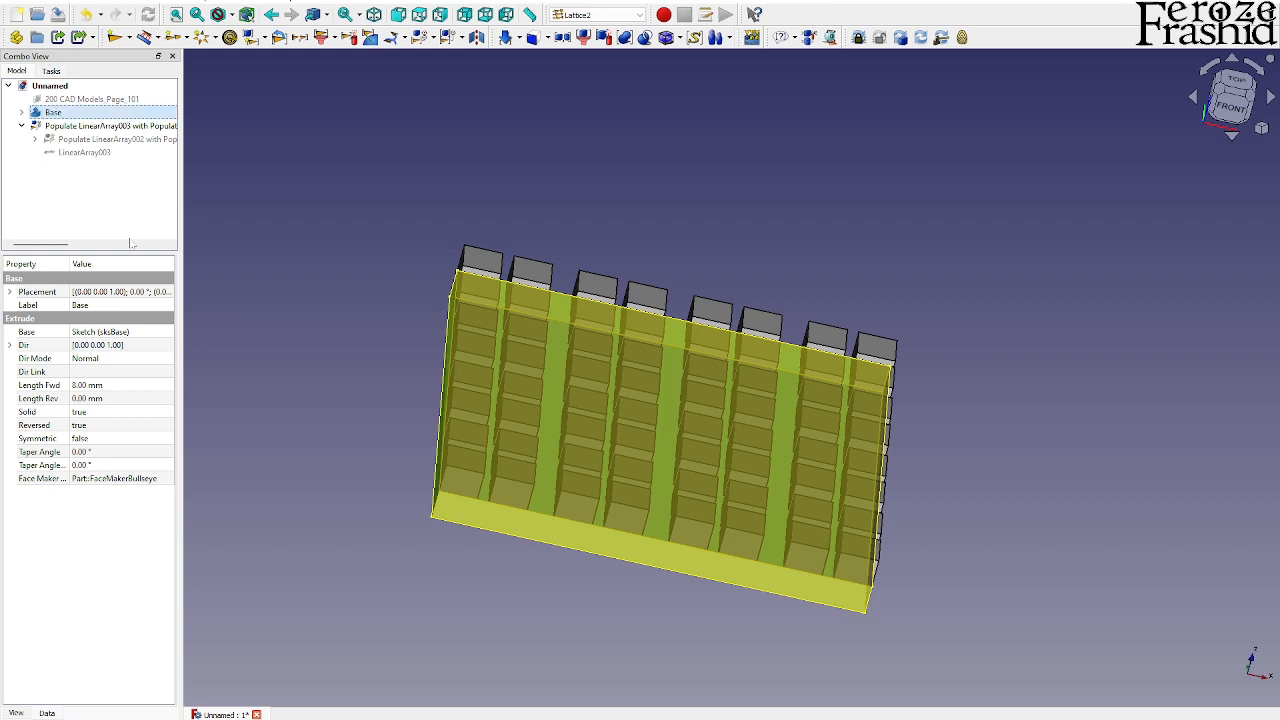
# Step: Switch to the Part workbench with the populated cube grid and Base selected
pyautogui.click(100, 126)
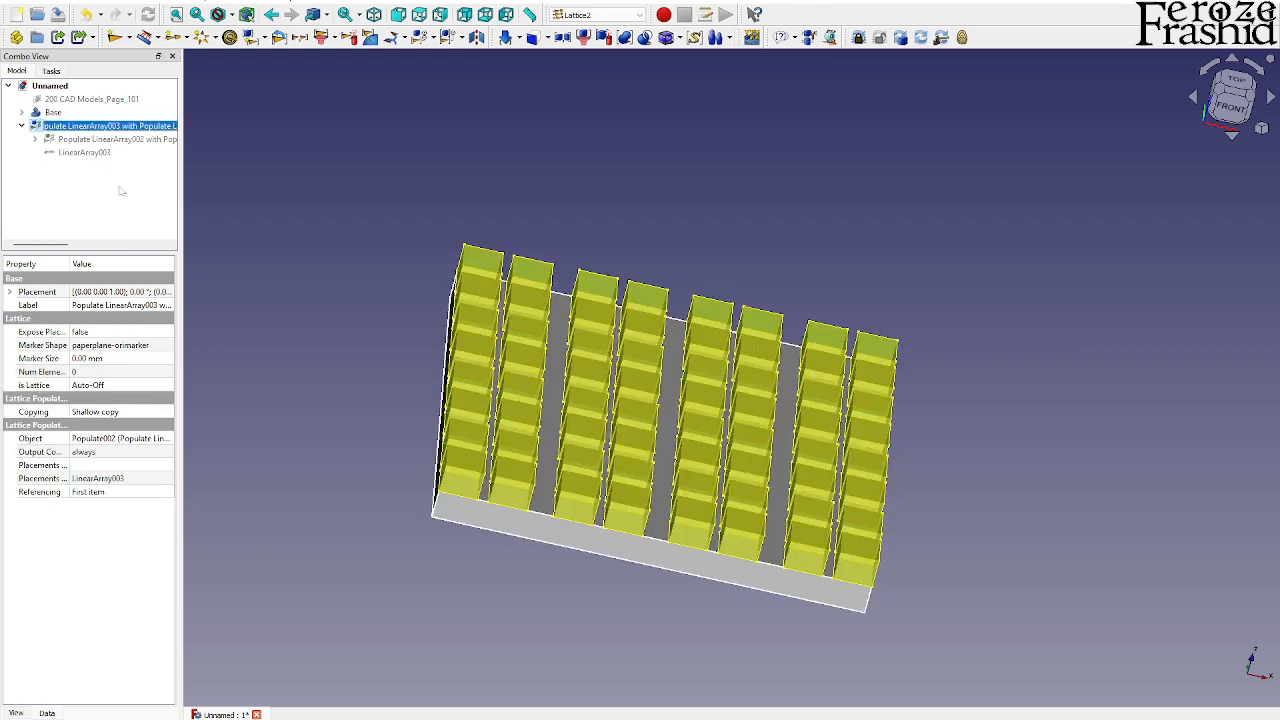
pyautogui.press('Escape')
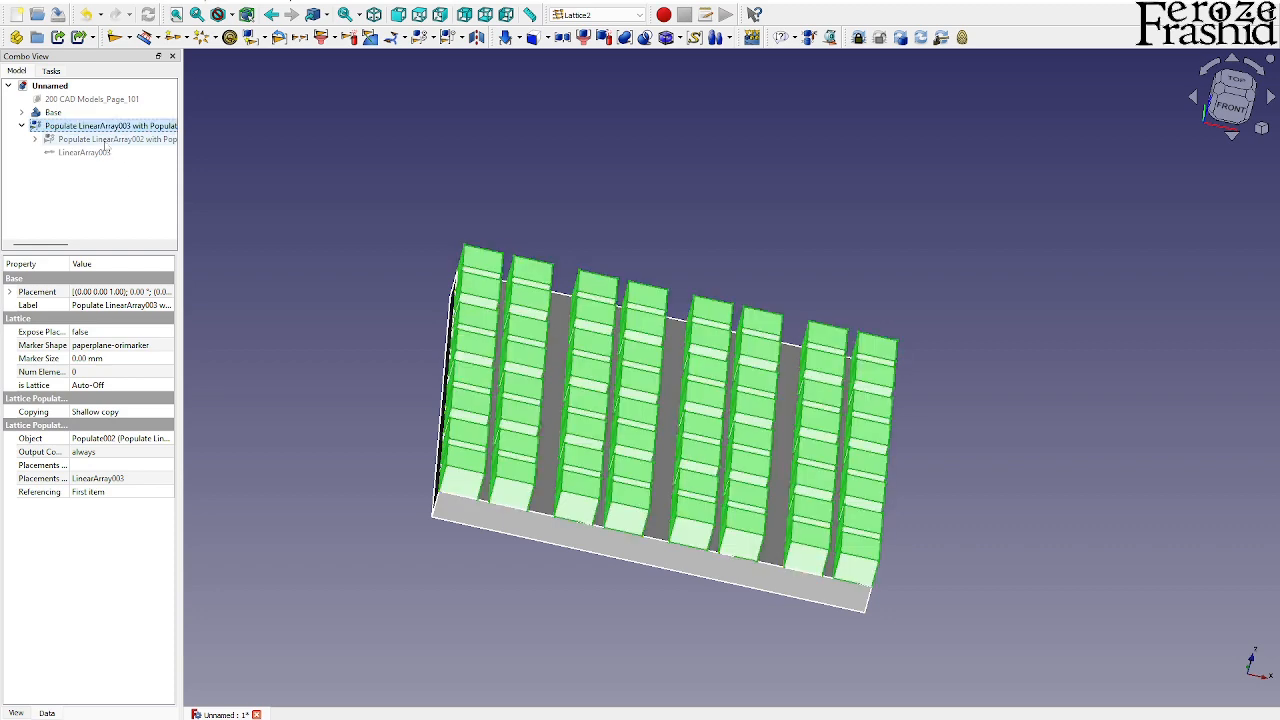
pyautogui.keyDown('ctrl'); pyautogui.click(53, 112); pyautogui.keyUp('ctrl')
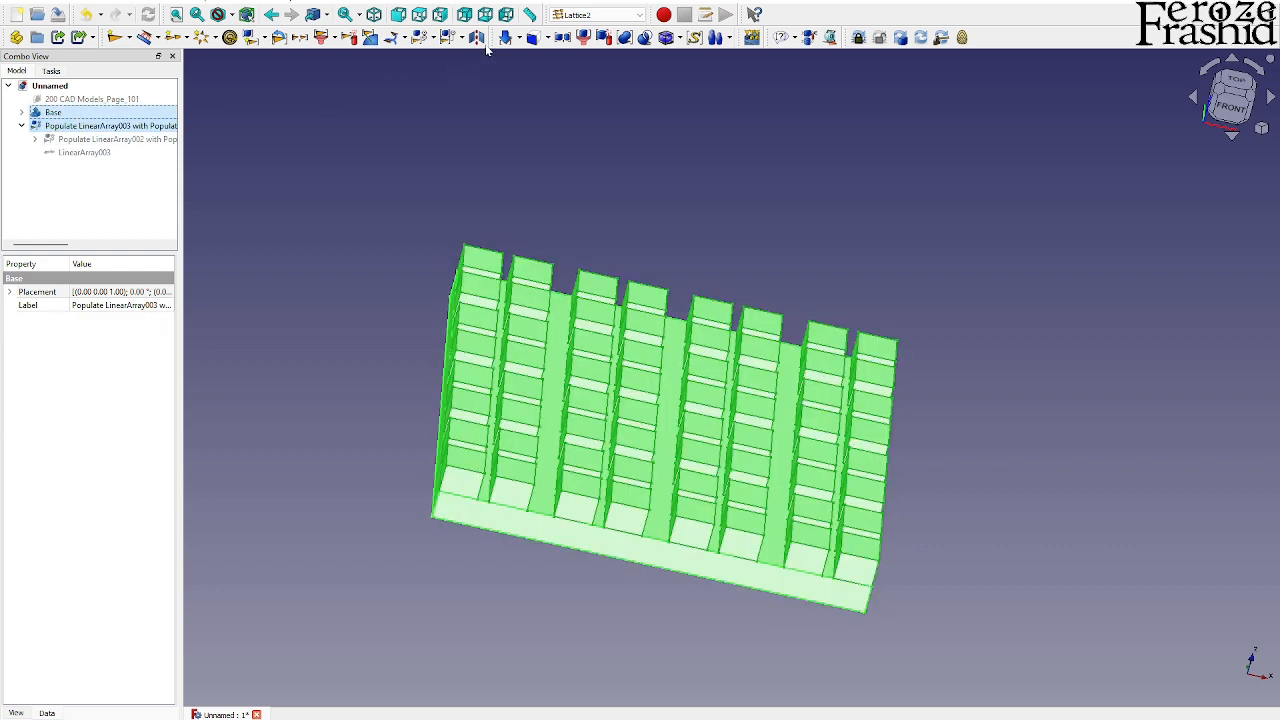
pyautogui.click(597, 15)
pyautogui.click(597, 103)
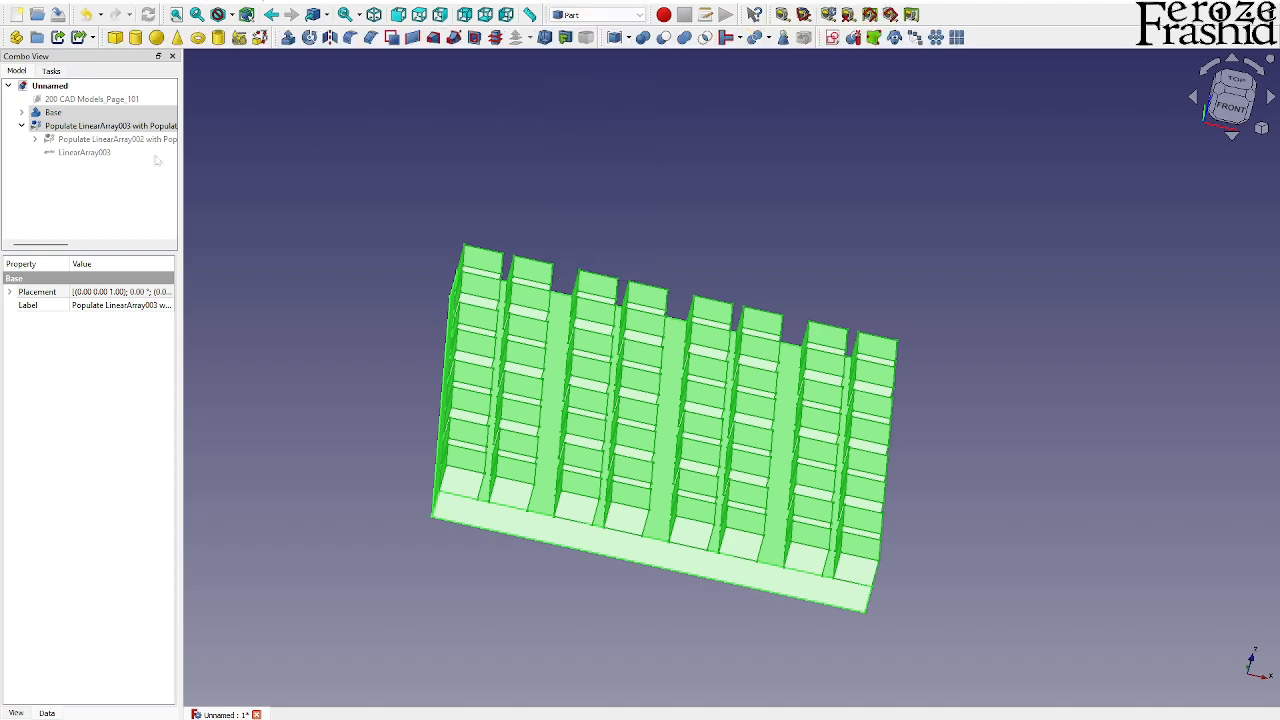
# Step: Fuse the populated cube grid and Base into a single solid with a Boolean union
pyautogui.click(117, 182)
pyautogui.click(100, 126)
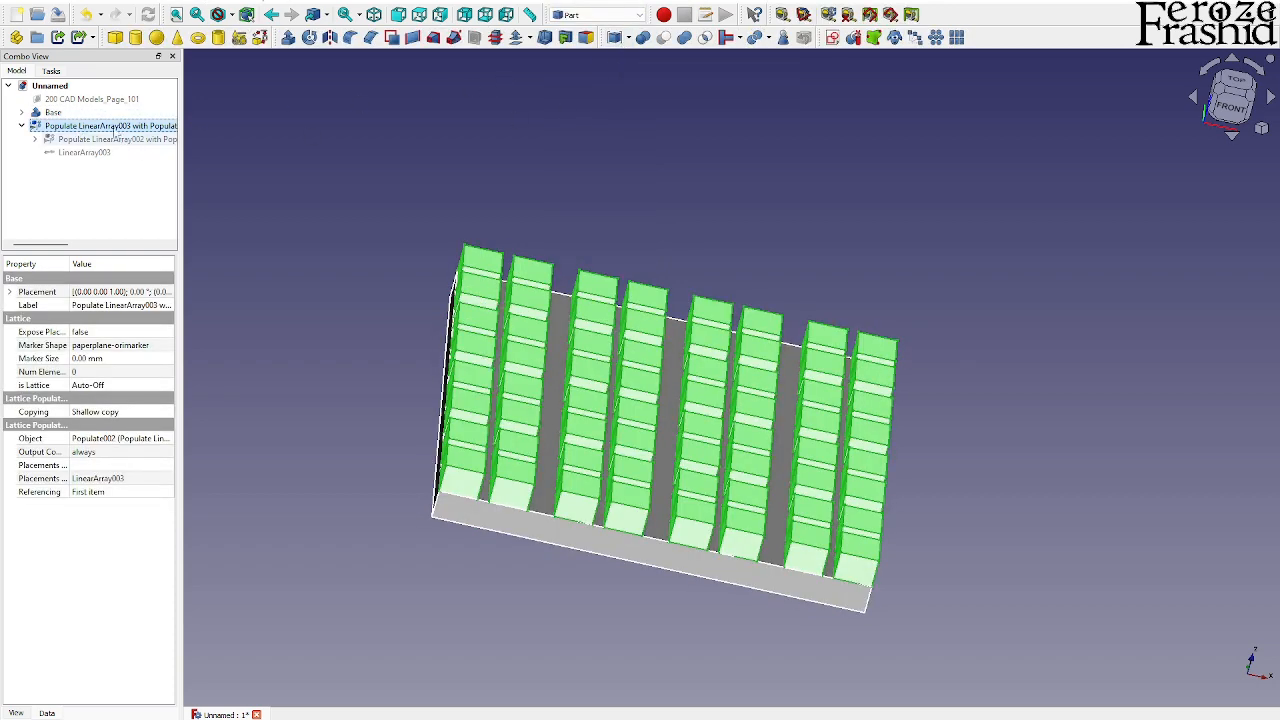
pyautogui.keyDown('ctrl'); pyautogui.click(53, 112); pyautogui.keyUp('ctrl')
pyautogui.click(683, 38)
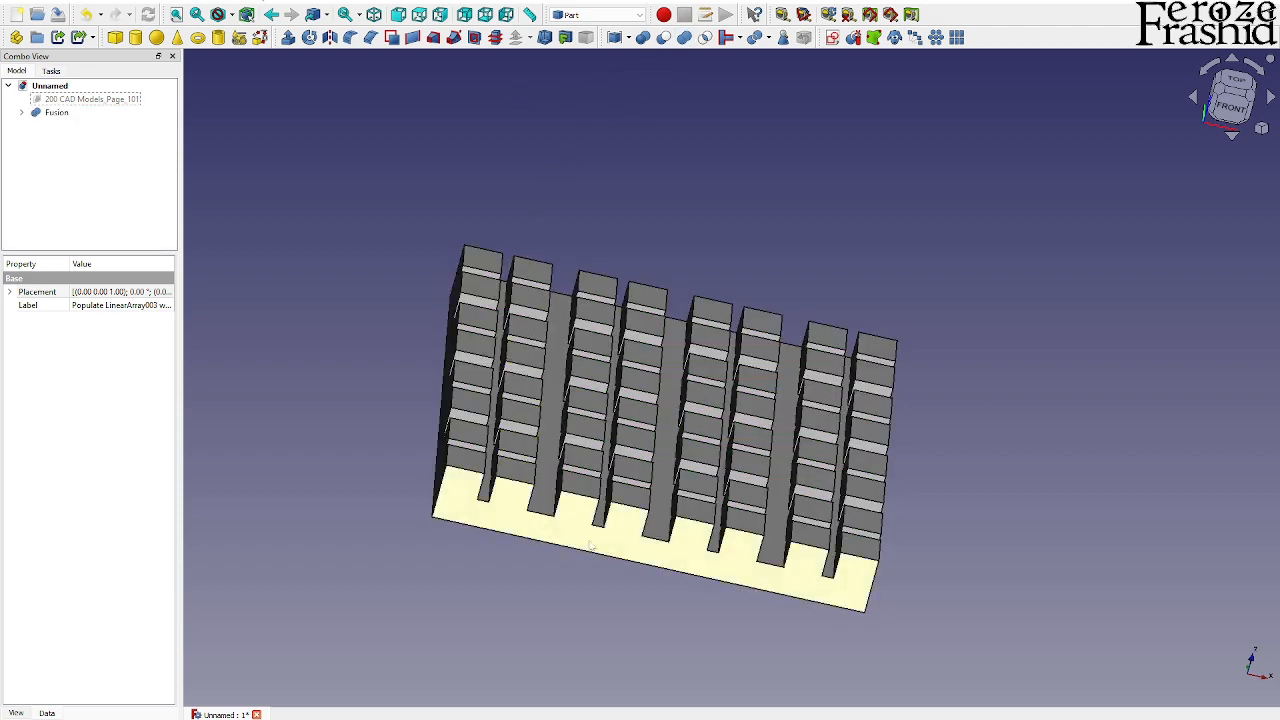
pyautogui.moveTo(618, 555); pyautogui.dragTo(660, 495, button='middle')
pyautogui.click(42, 113)
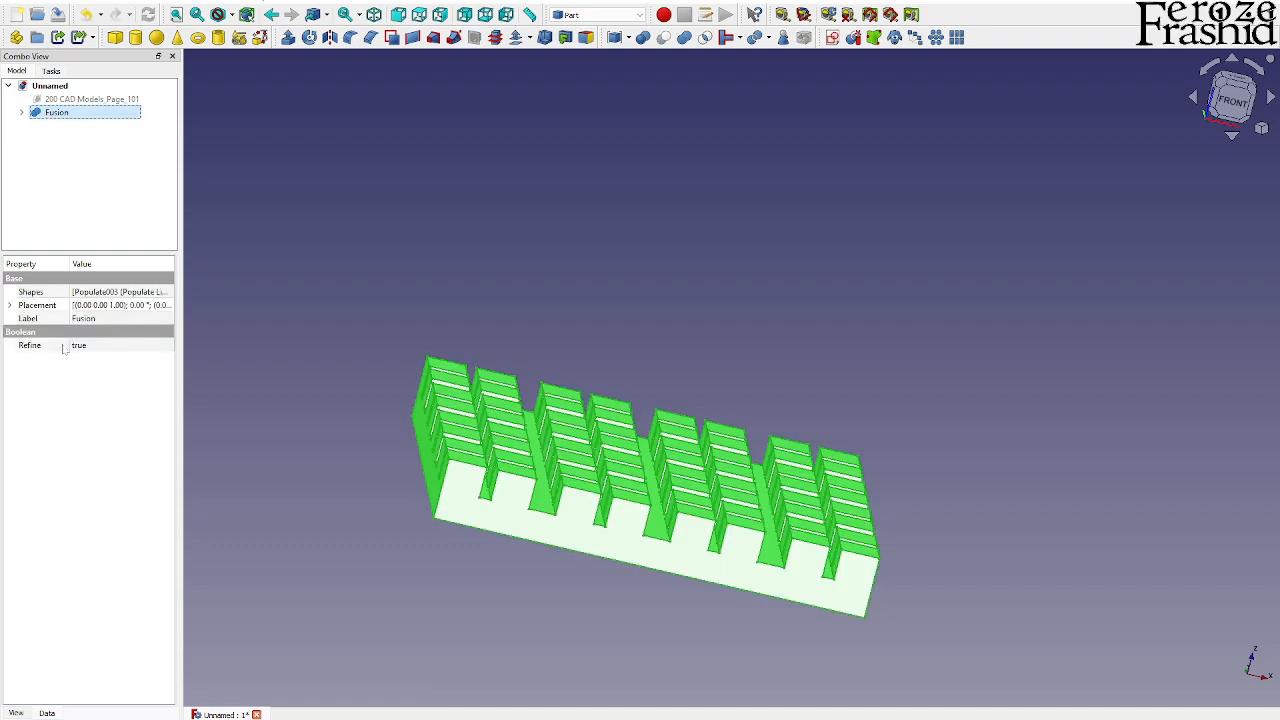
pyautogui.click(276, 484)
pyautogui.moveTo(276, 484); pyautogui.dragTo(443, 571, button='middle')
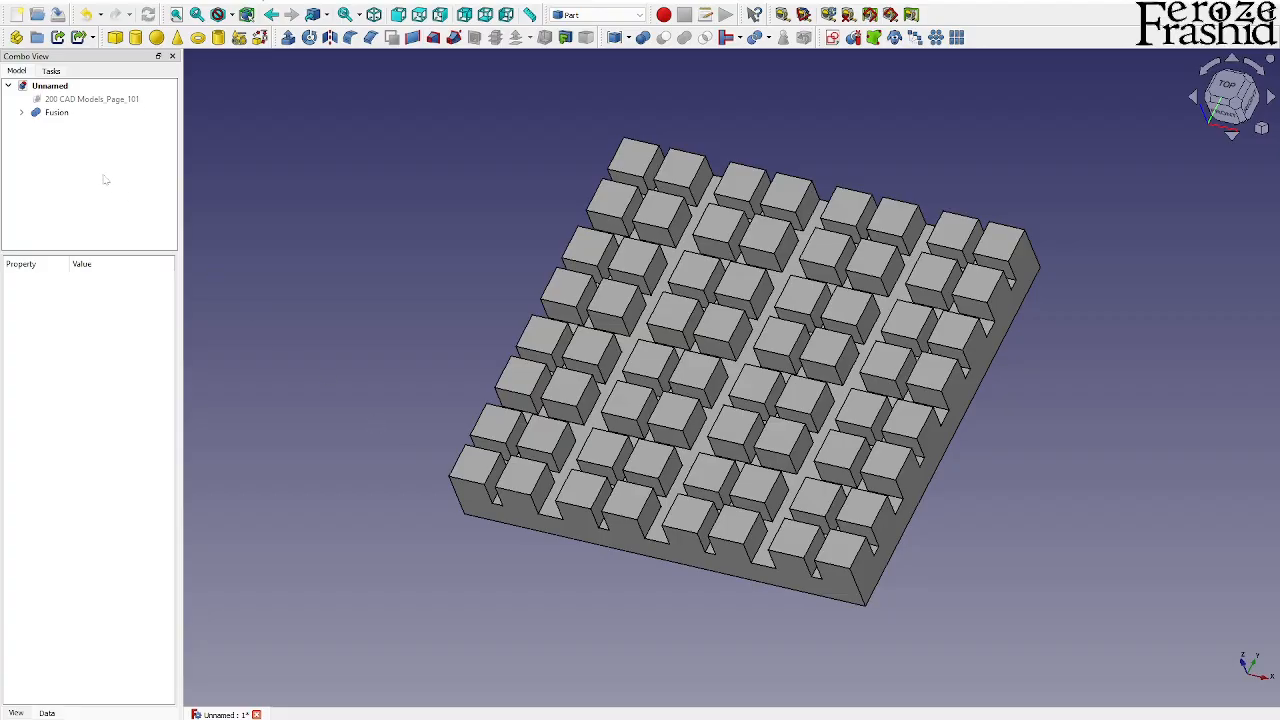
# Step: Add a default sphere at the block's corner and cut it from the fused block
pyautogui.click(104, 179)
pyautogui.click(156, 37)
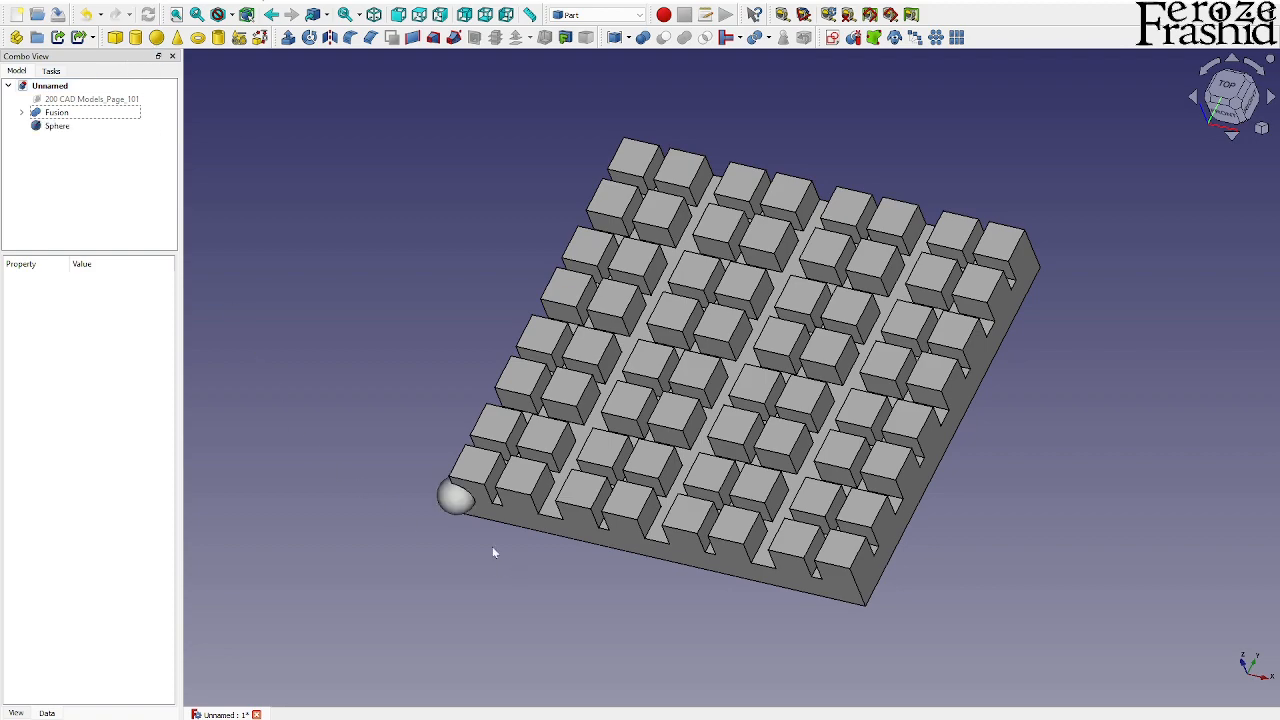
pyautogui.moveTo(480, 568); pyautogui.dragTo(751, 540, button='middle')
pyautogui.click(56, 112)
pyautogui.keyDown('ctrl'); pyautogui.click(56, 126); pyautogui.keyUp('ctrl')
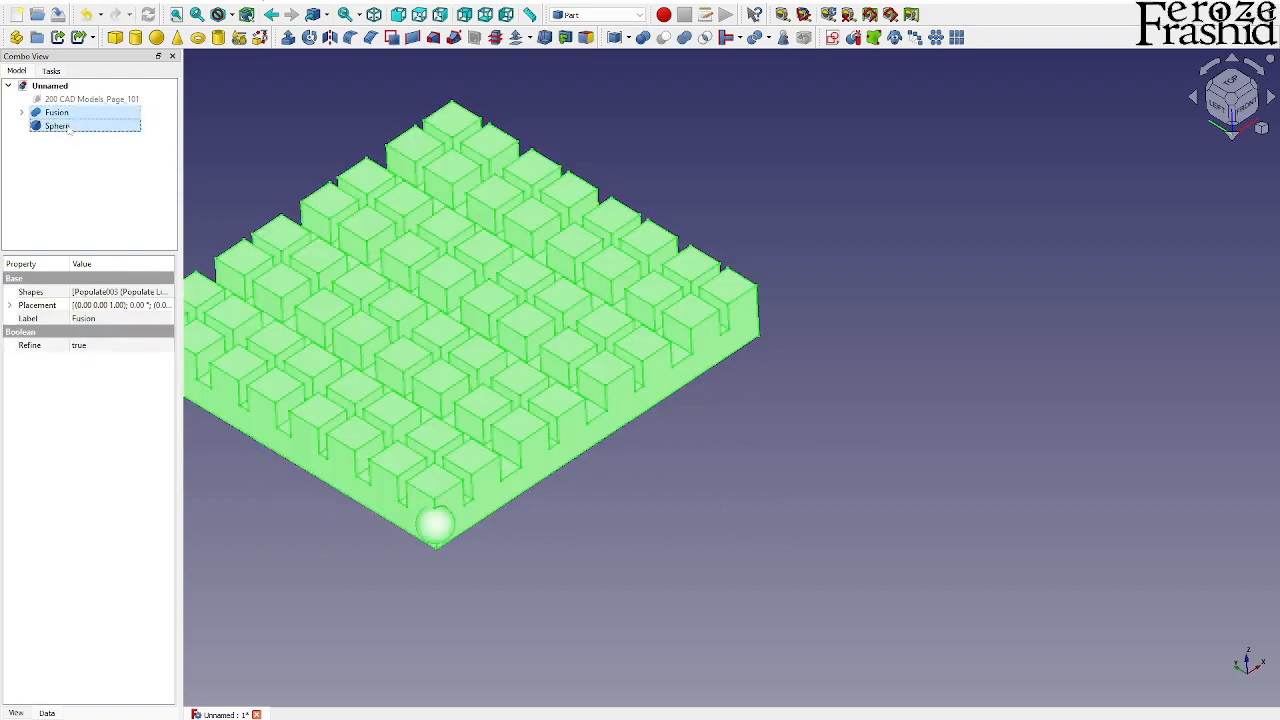
pyautogui.click(663, 37)
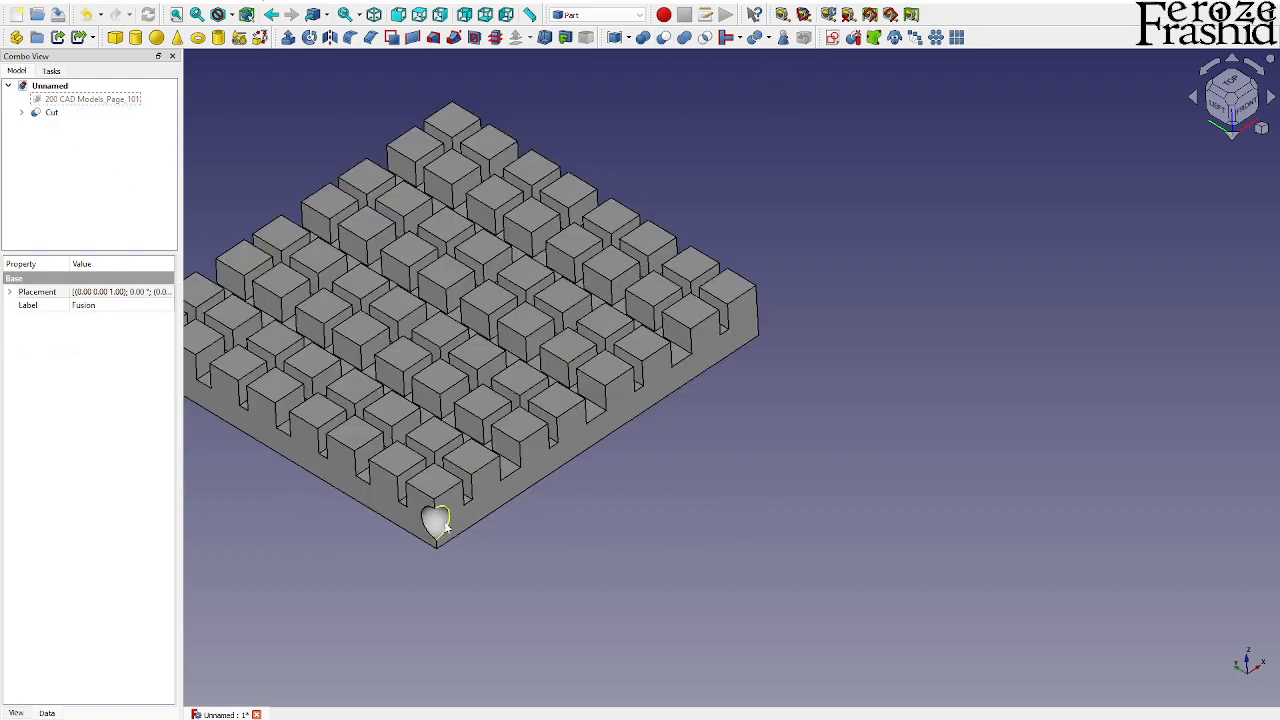
pyautogui.scroll(3, 440, 520)
pyautogui.moveTo(520, 510); pyautogui.dragTo(440, 468, button='middle')
pyautogui.scroll(-2, 477, 494)
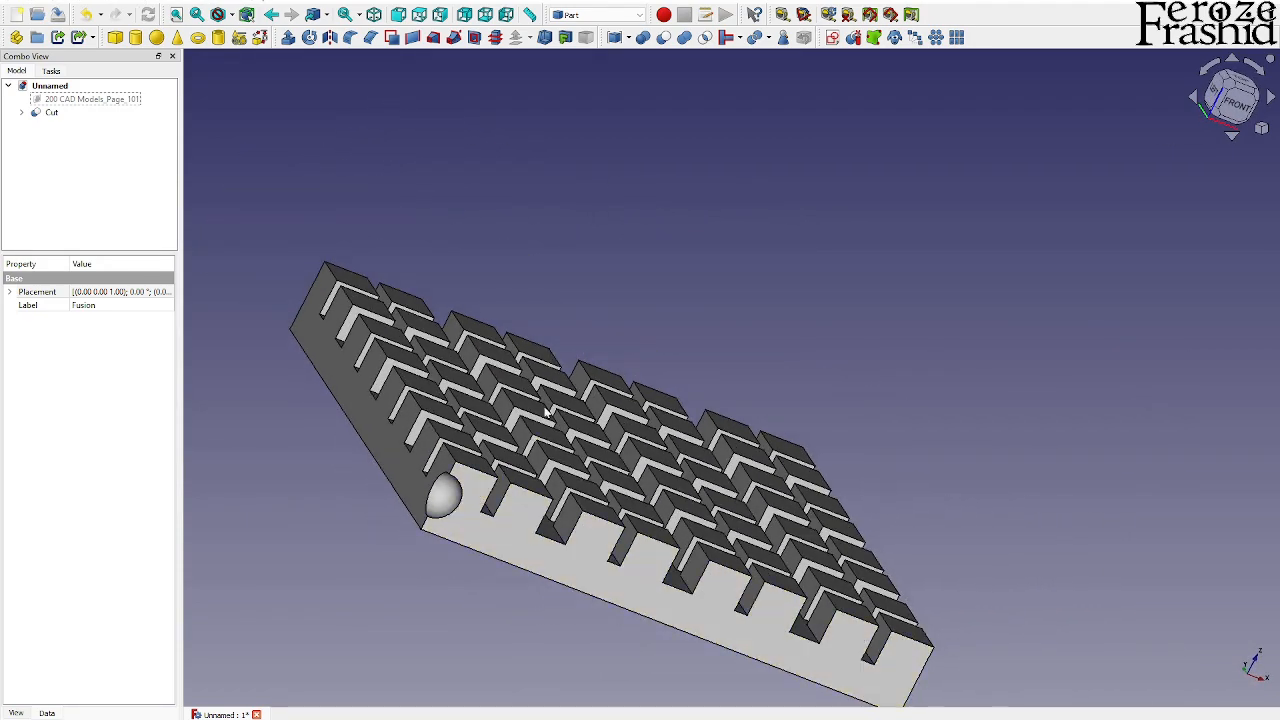
pyautogui.moveTo(546, 410); pyautogui.dragTo(430, 446, button='middle')
pyautogui.scroll(-3, 940, 321)
pyautogui.scroll(3, 357, 293)
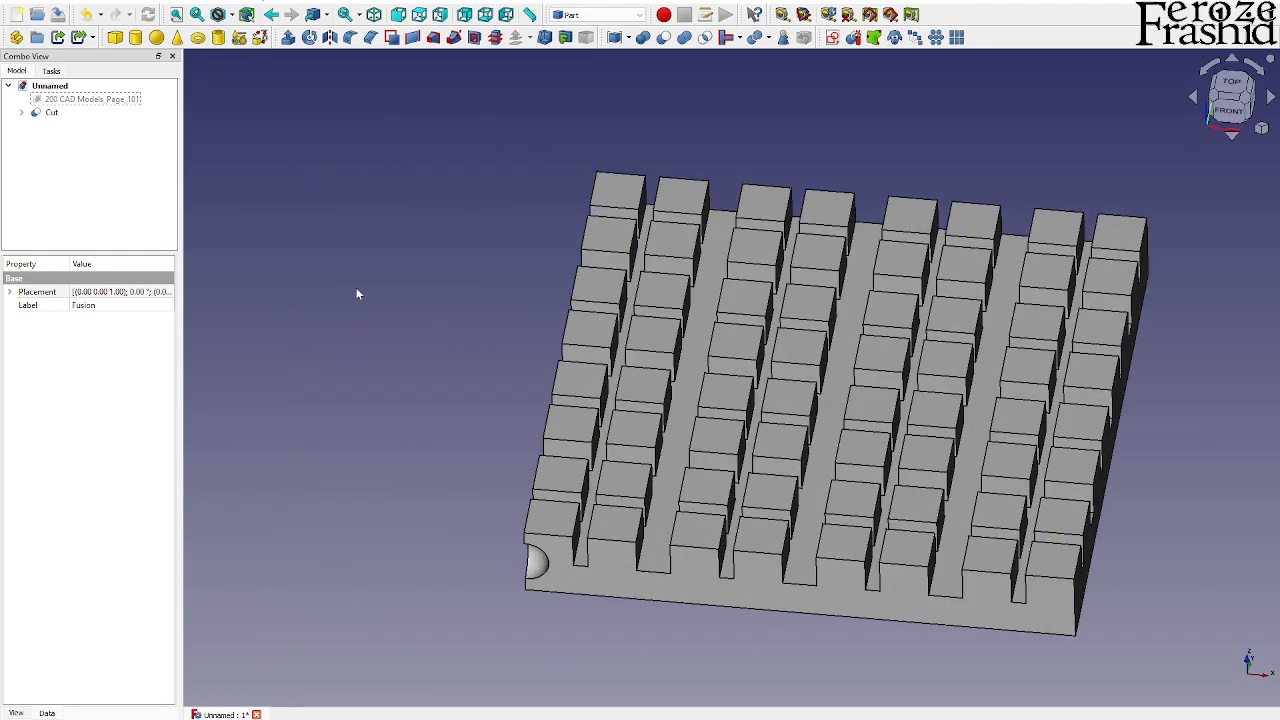
# Step: Delete the Cut object and its sphere, keeping only the fused block
pyautogui.click(51, 112)
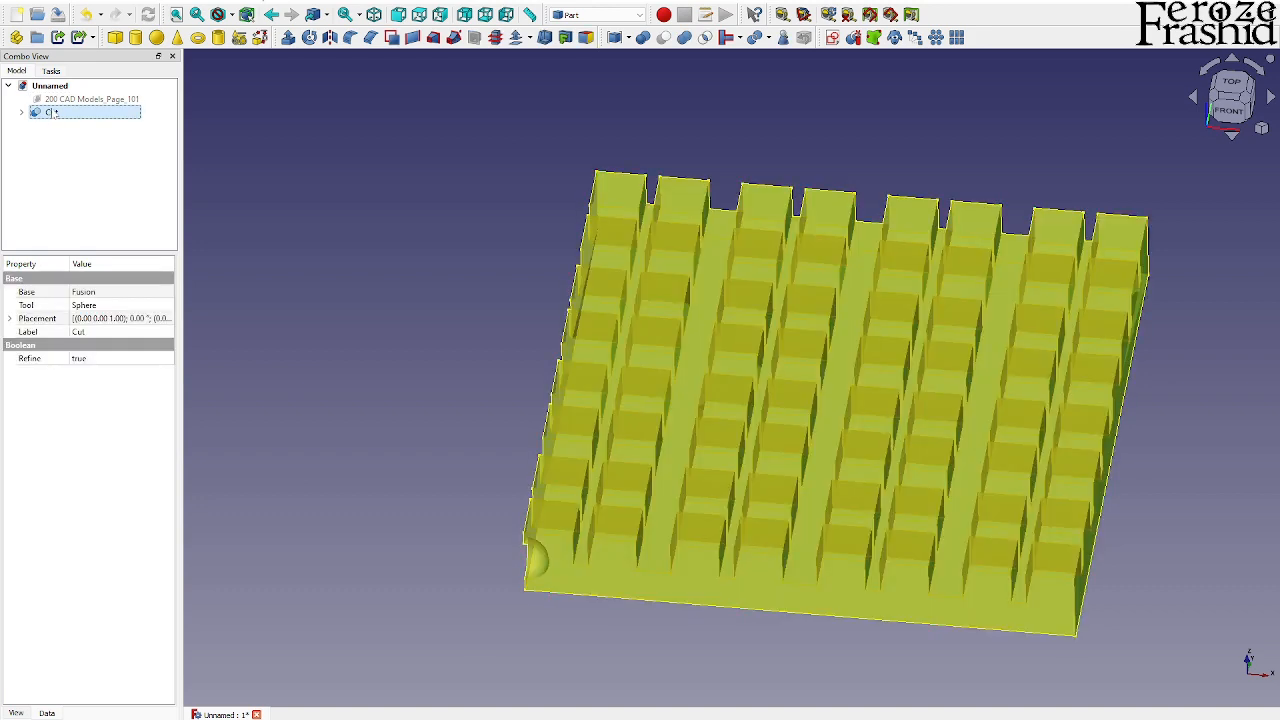
pyautogui.press('Delete')
pyautogui.click(524, 561)
pyautogui.press('Delete')
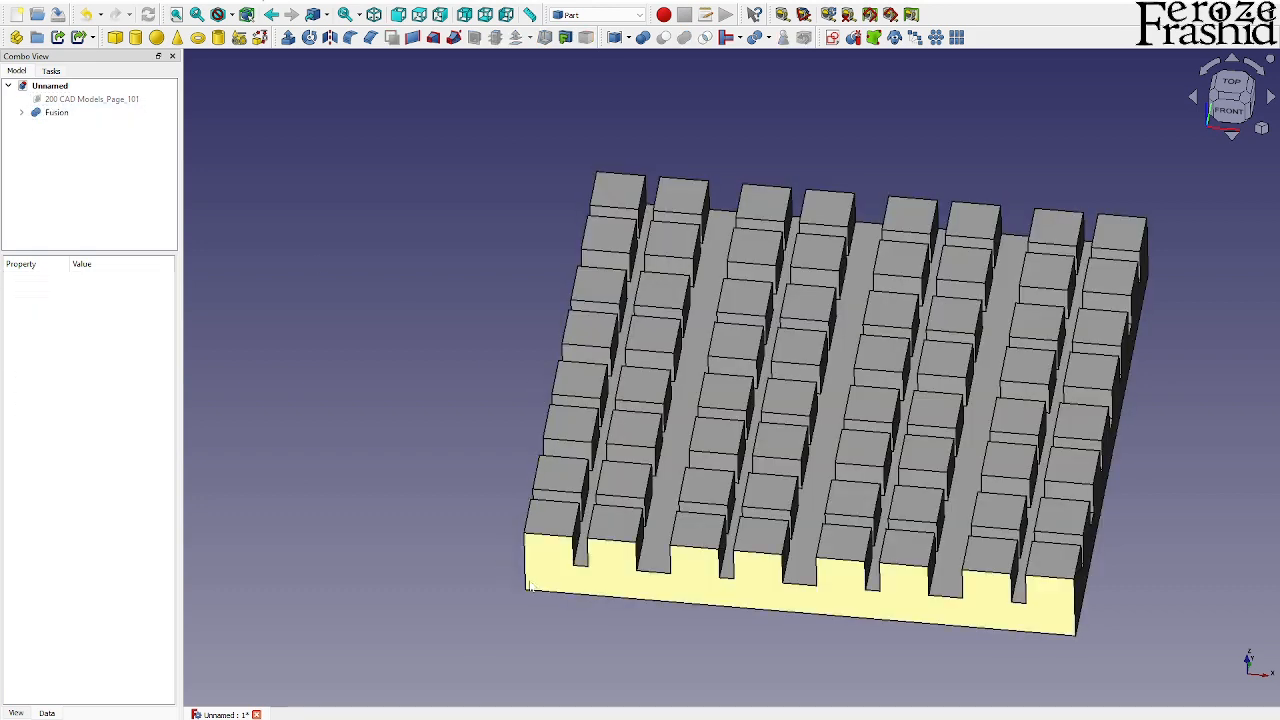
# Step: Compare the fused block with the temporarily shown Exercise-101 page image and inspect the block from several directions
pyautogui.click(93, 99)
pyautogui.press('space')
pyautogui.scroll(-4, 457, 507)
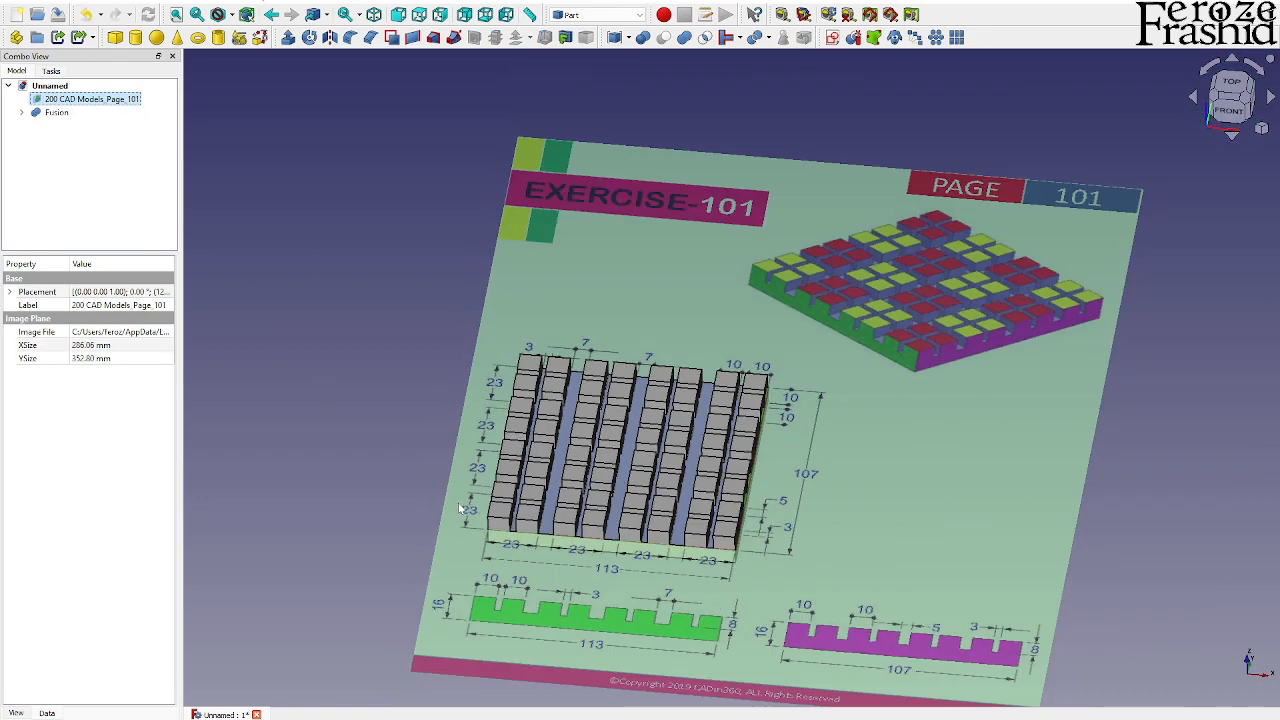
pyautogui.moveTo(896, 352); pyautogui.dragTo(903, 408, button='middle')
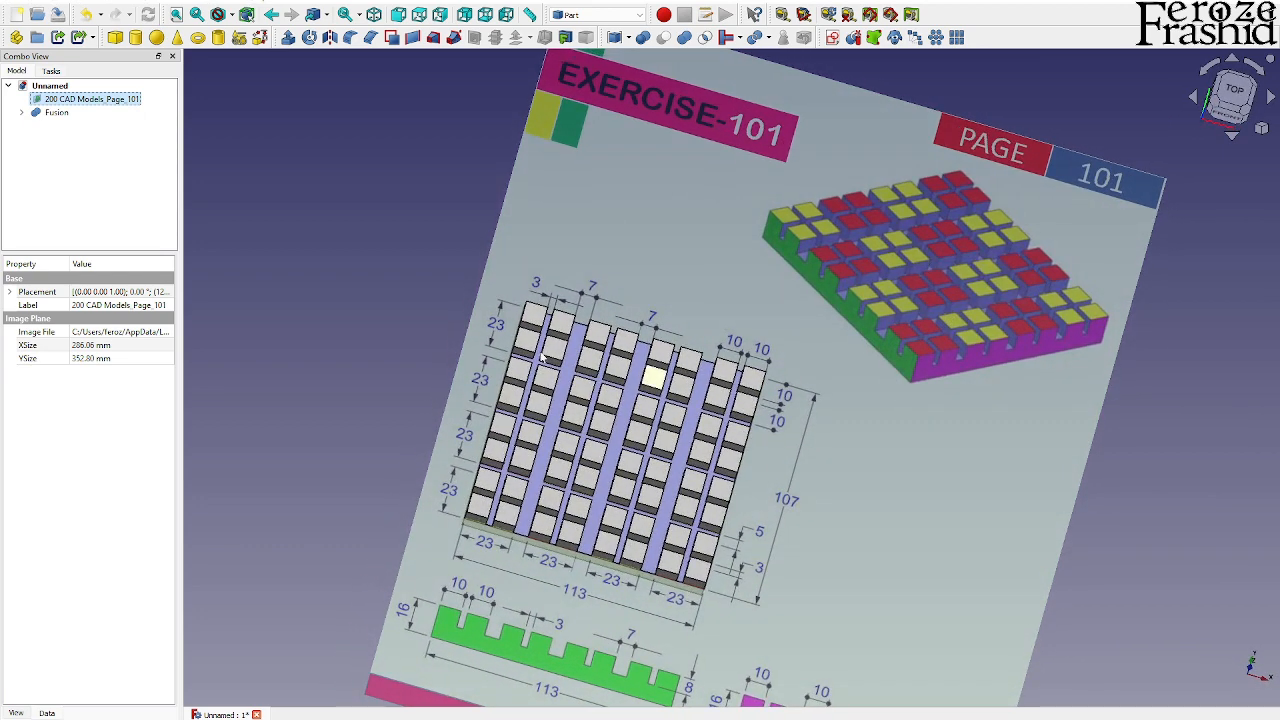
pyautogui.press('space')
pyautogui.scroll(5, 629, 577)
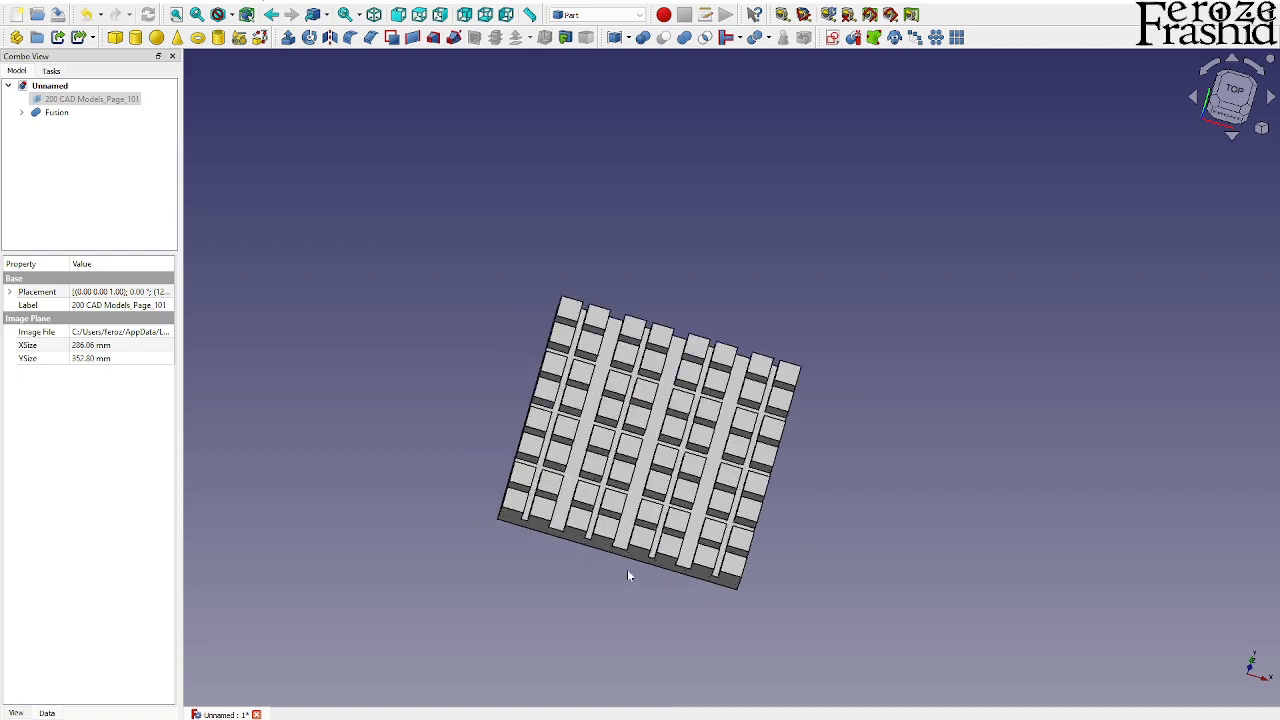
pyautogui.moveTo(629, 577); pyautogui.dragTo(665, 514, button='middle')
pyautogui.scroll(-3, 775, 600)
pyautogui.click(1234, 88)
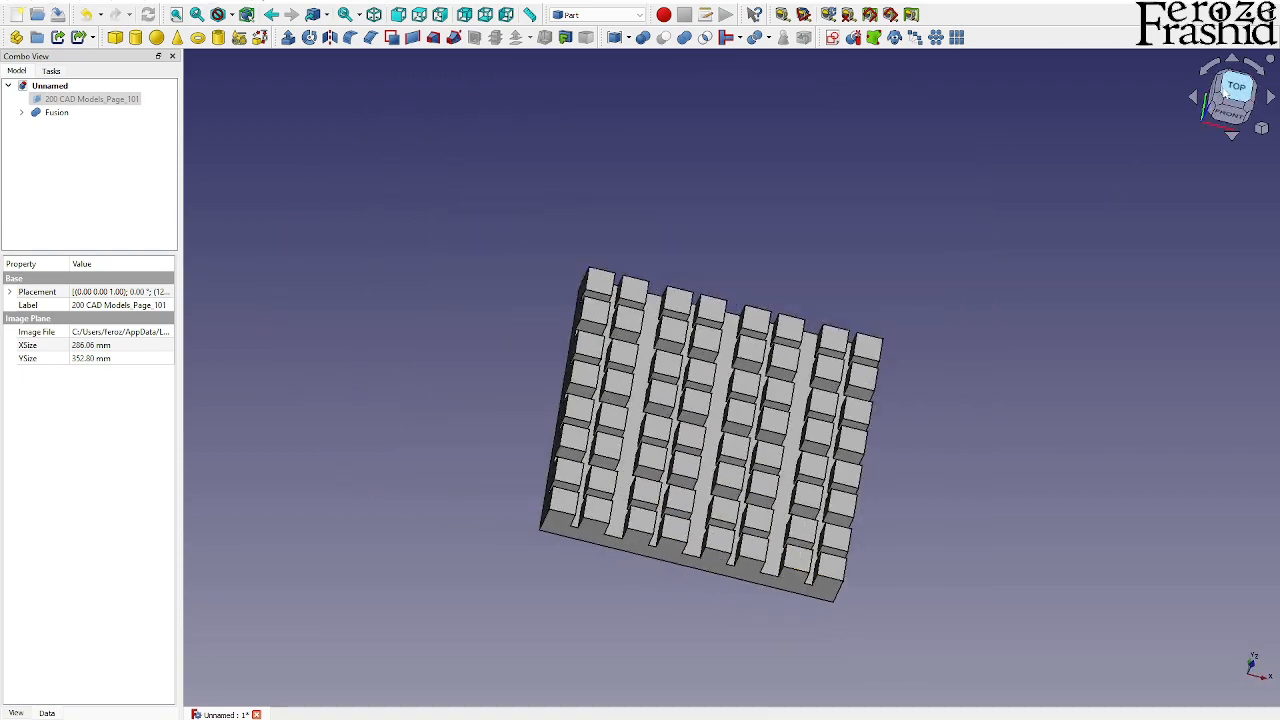
pyautogui.click(1254, 118)
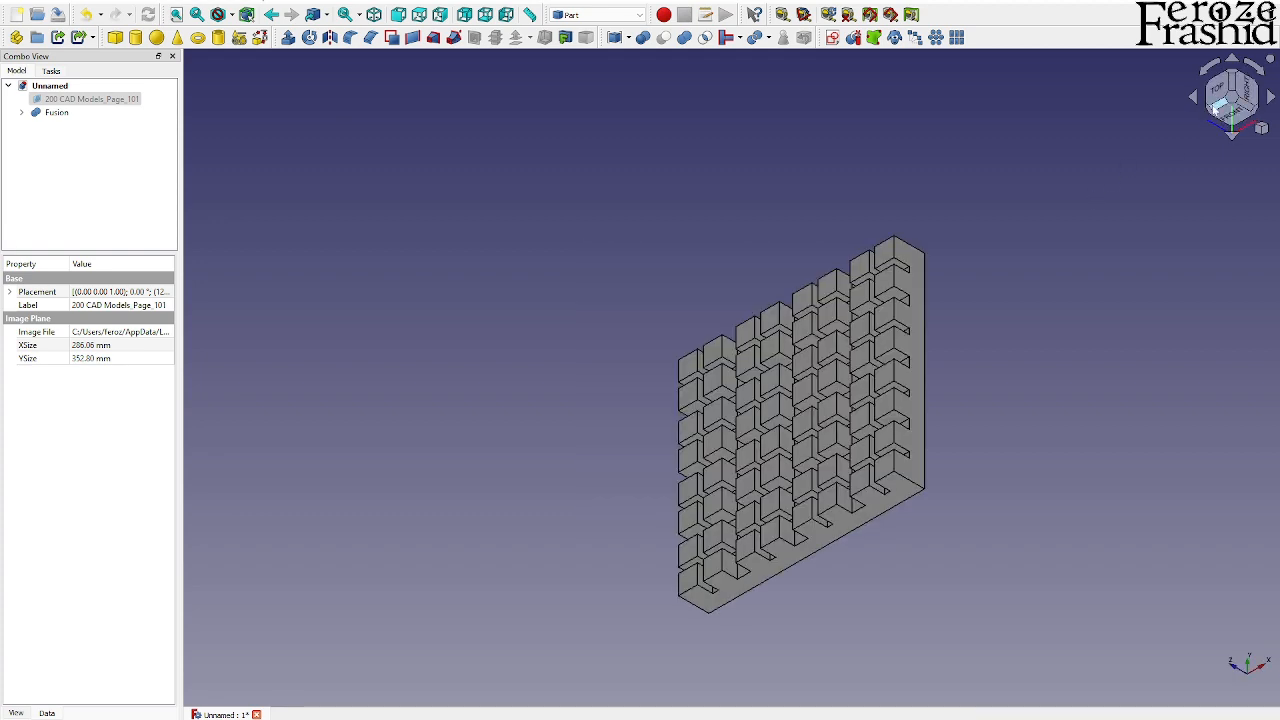